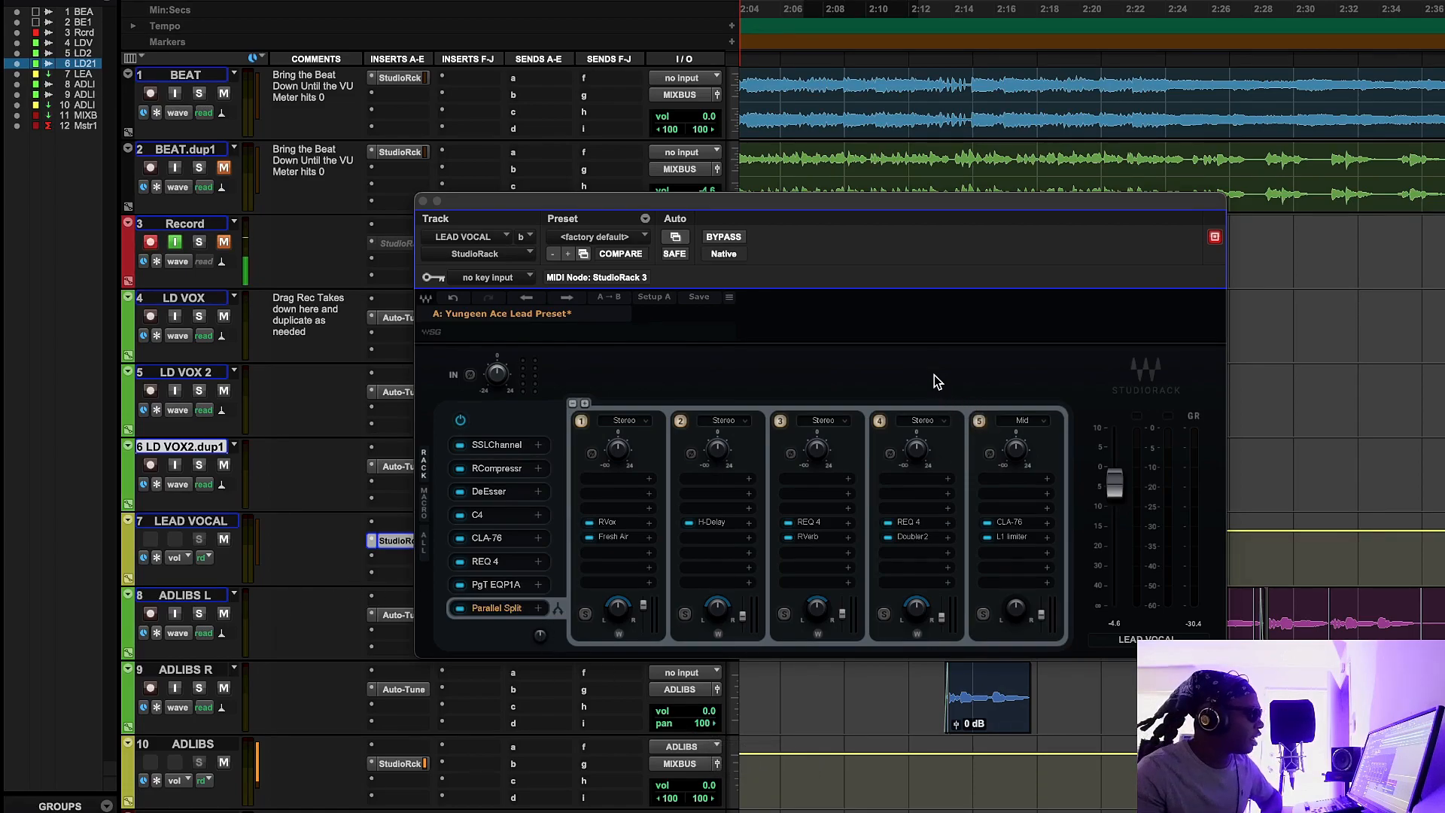
Step: Mute the ADLIBS track and close the LEAD VOCAL StudioRack window to uncover the vocal clips
click(806, 12)
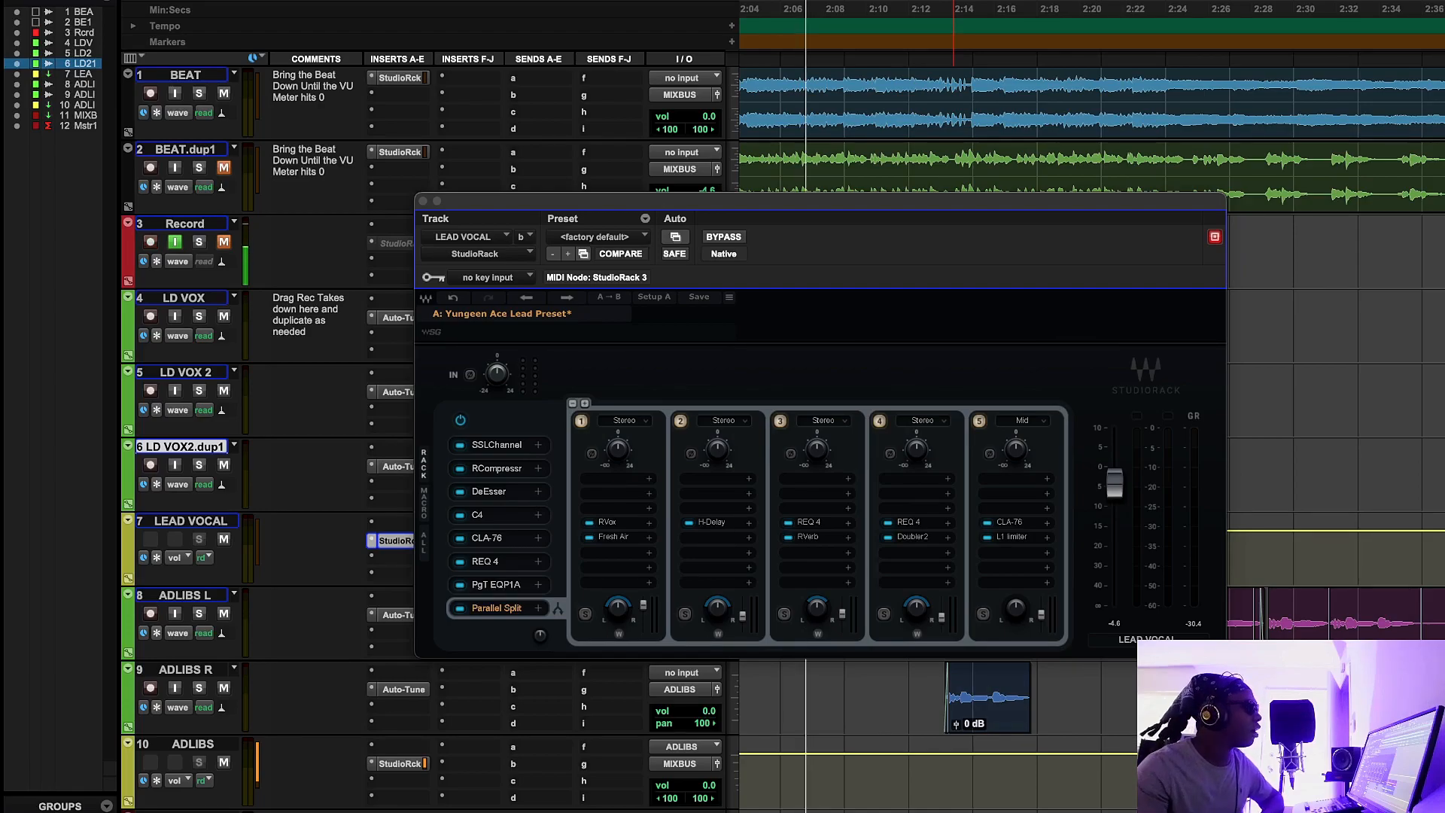
drag(878, 200, 922, 46)
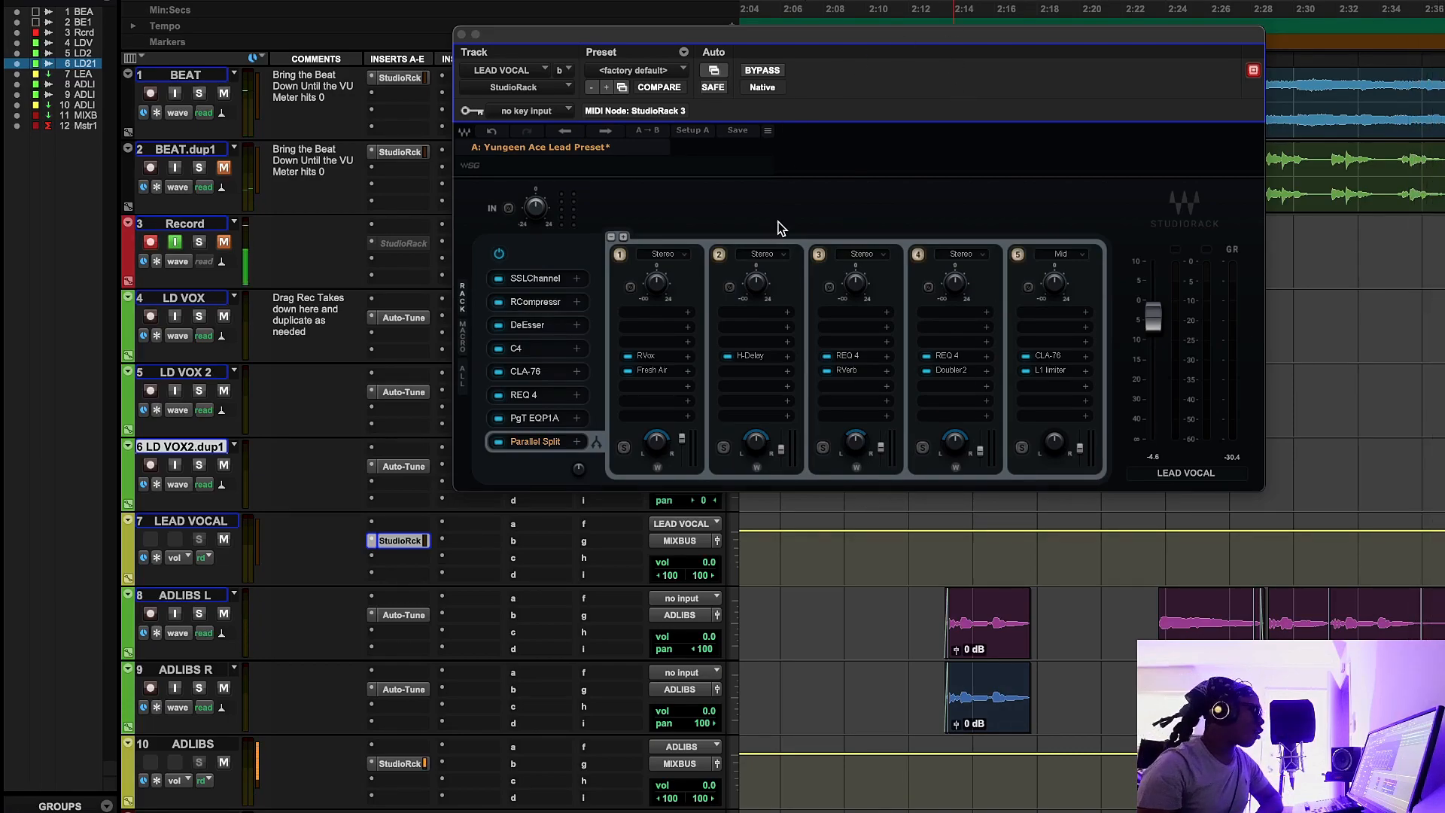
click(224, 763)
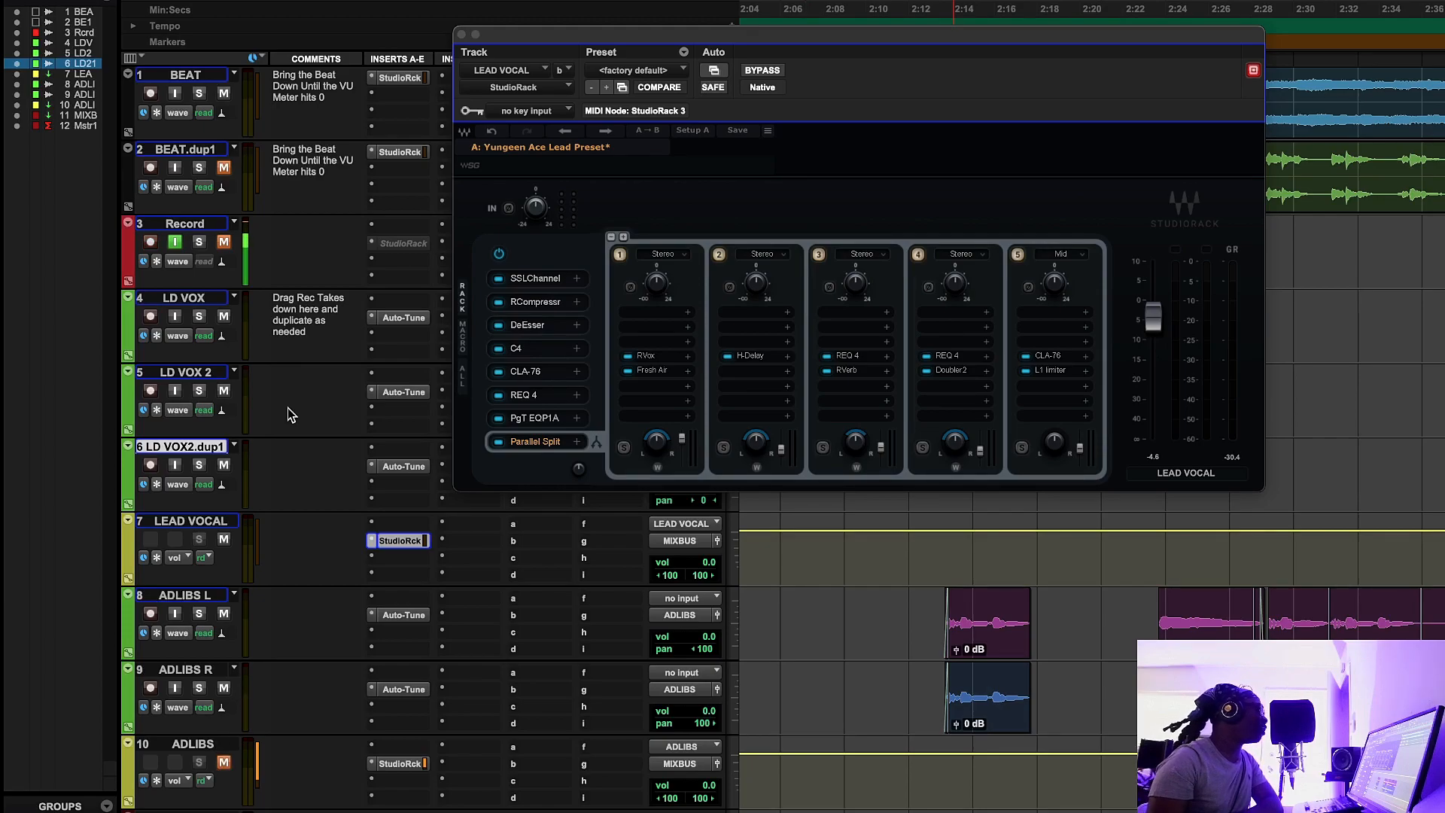
click(462, 35)
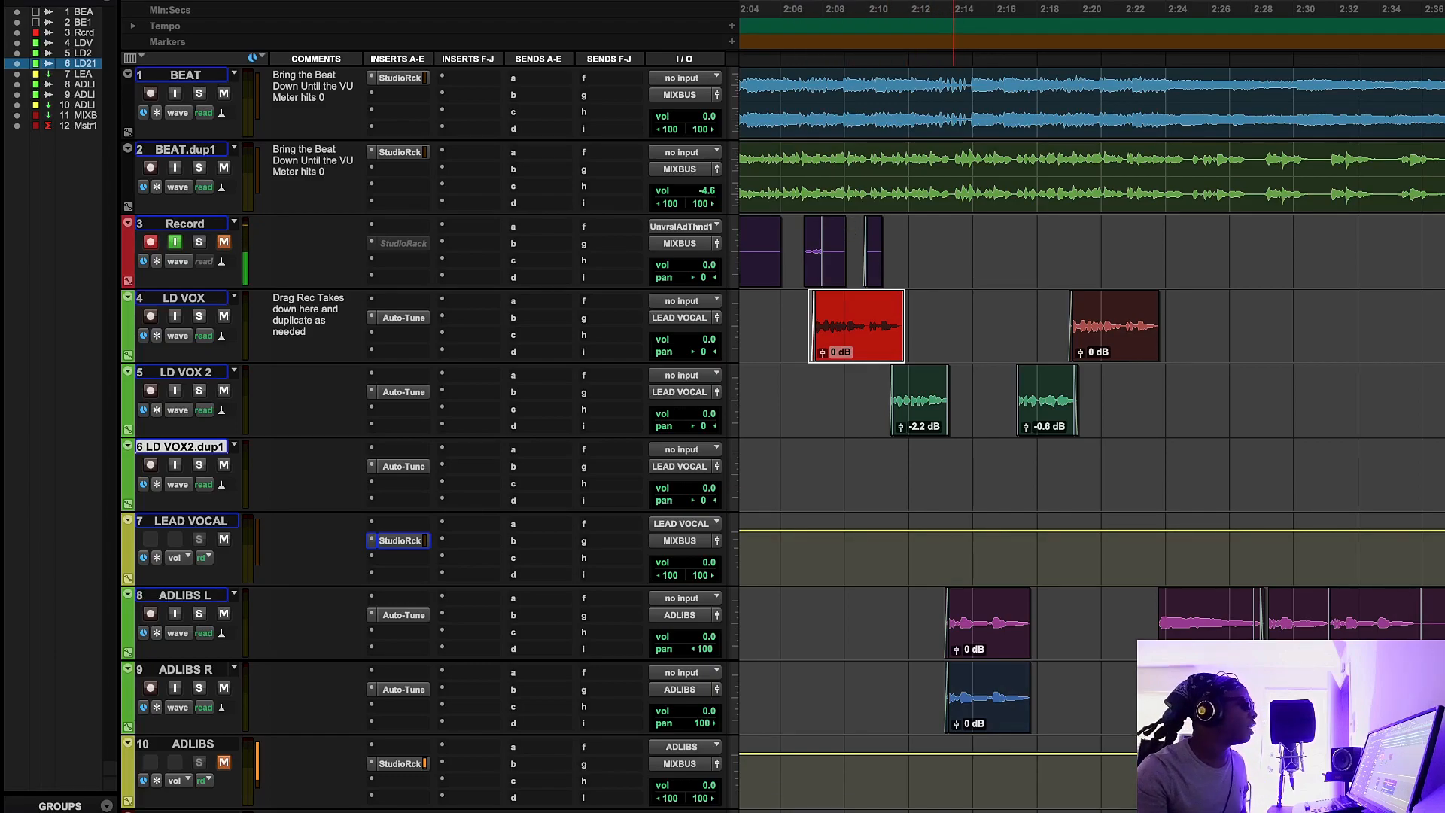
Step: Play the section from about 2:06 to listen to the vocals against the beat
right_click(952, 1)
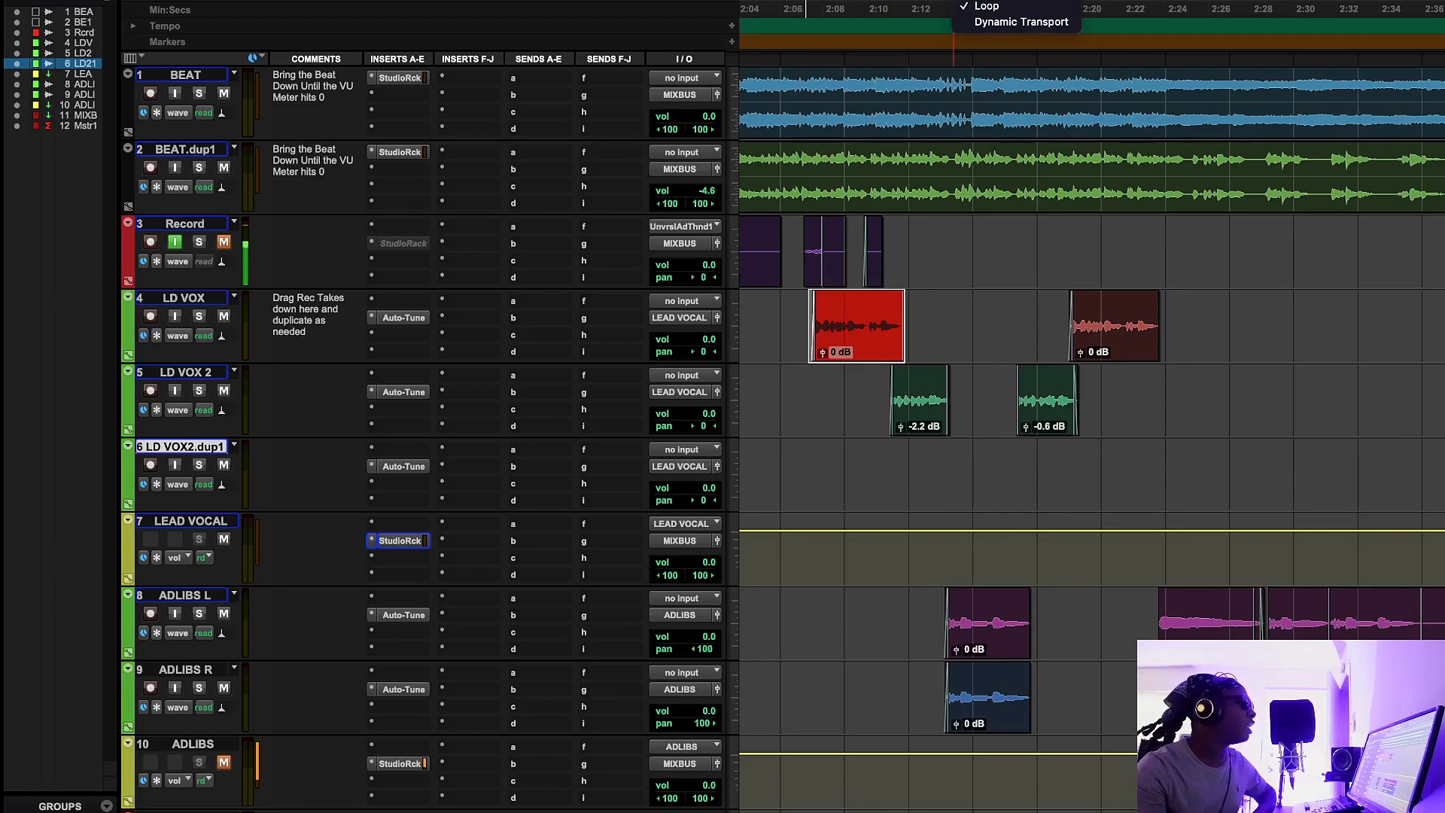
click(792, 13)
click(897, 43)
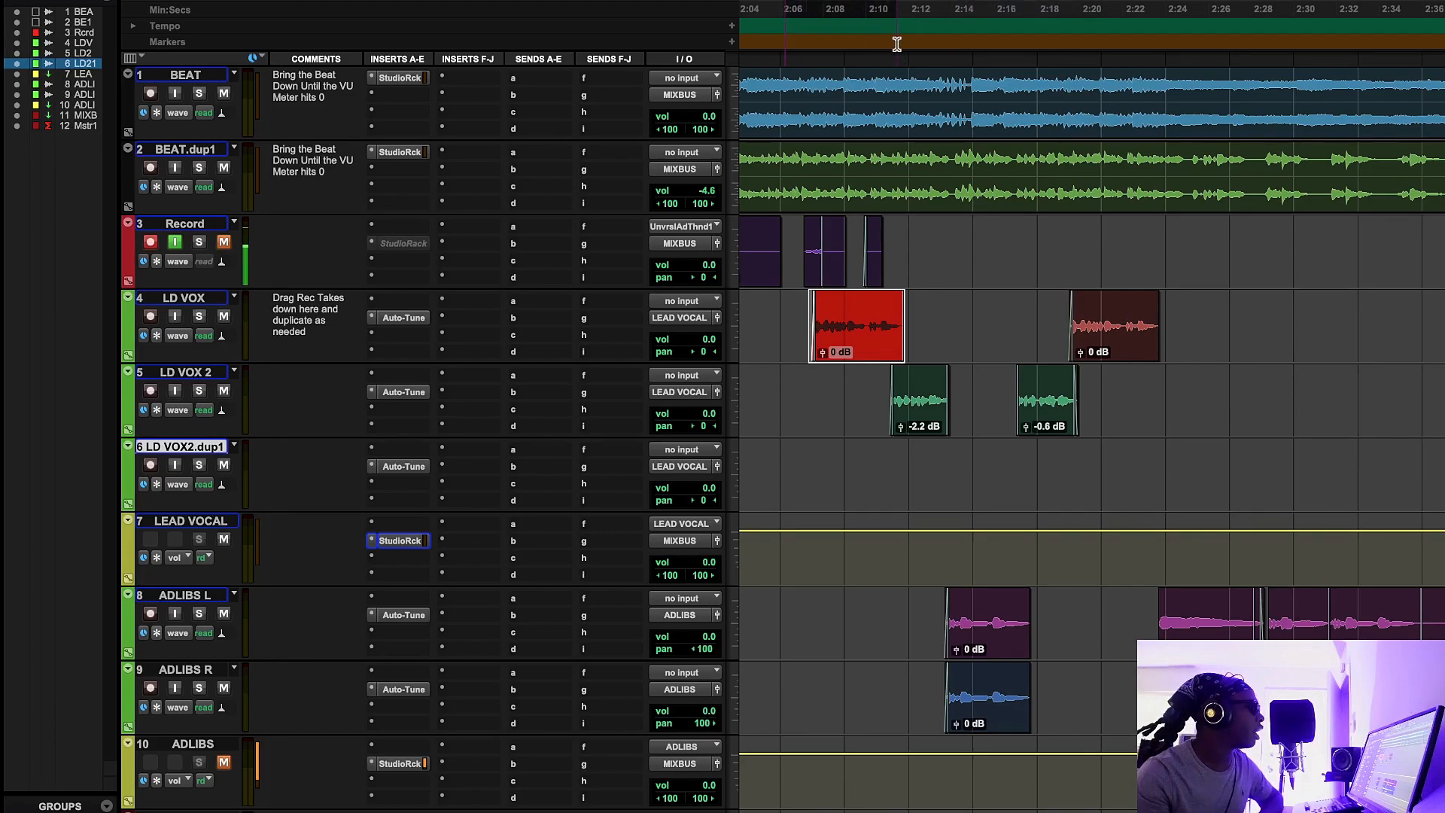
key(space)
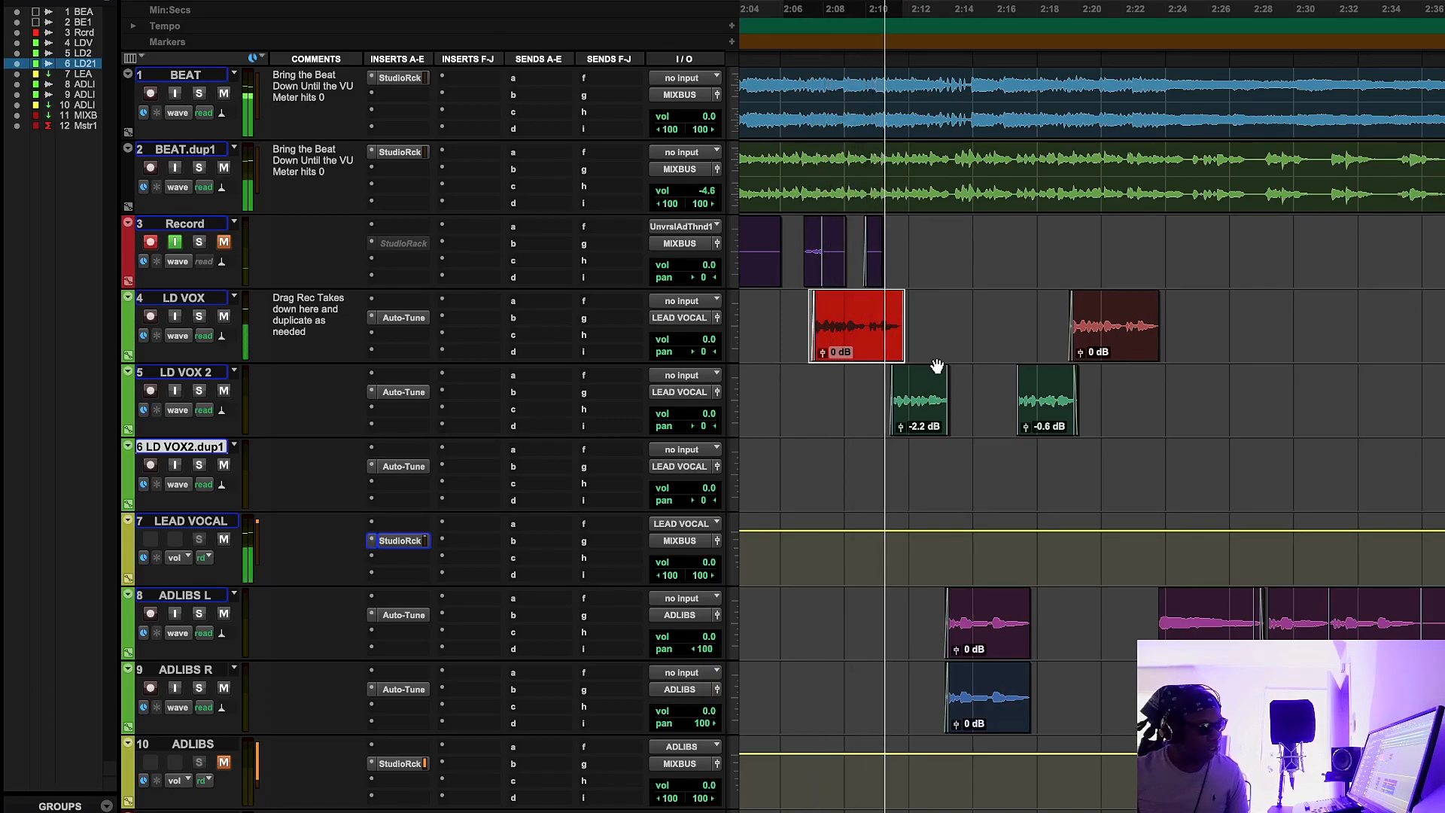
key(space)
key(space)
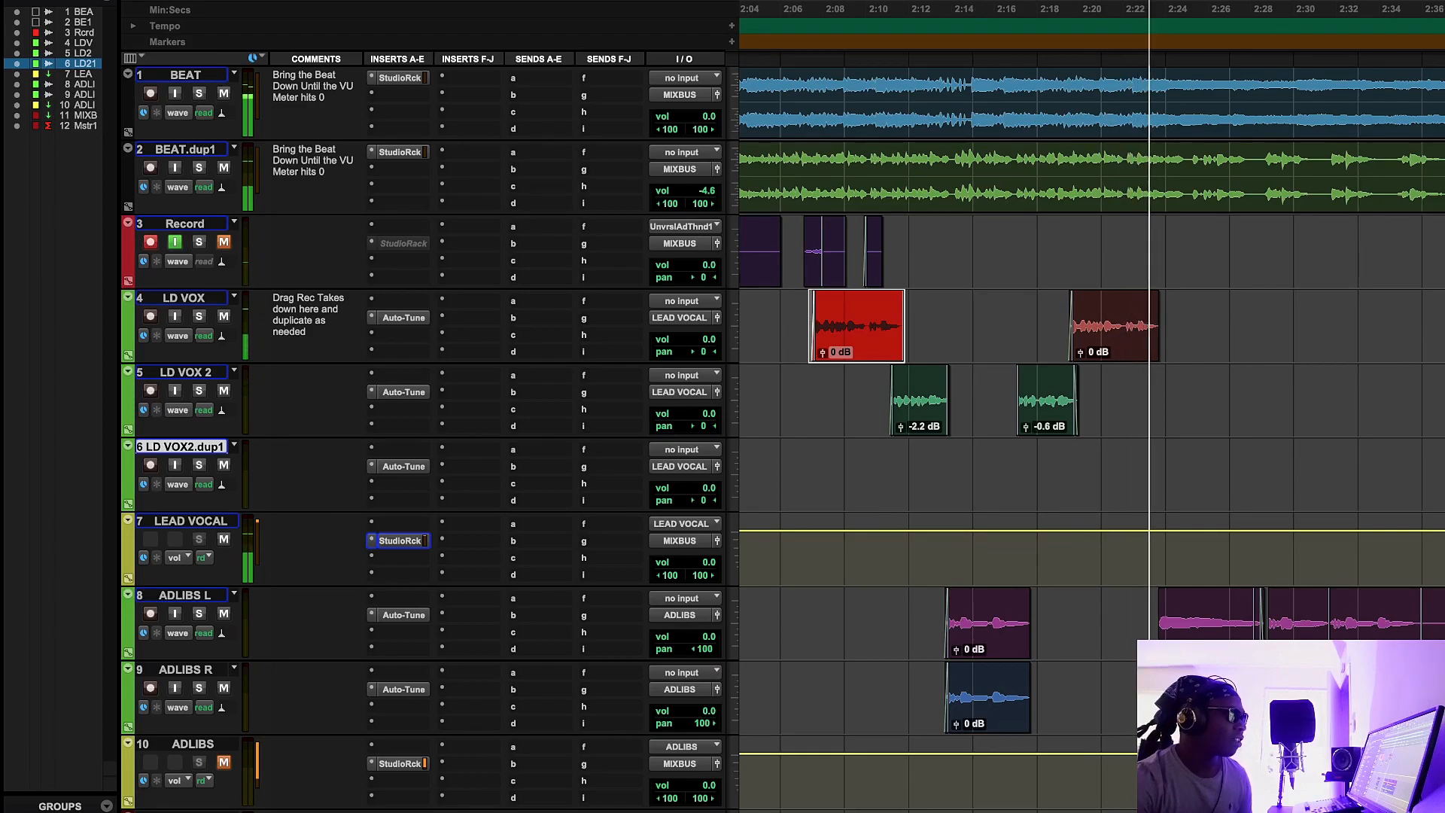
key(space)
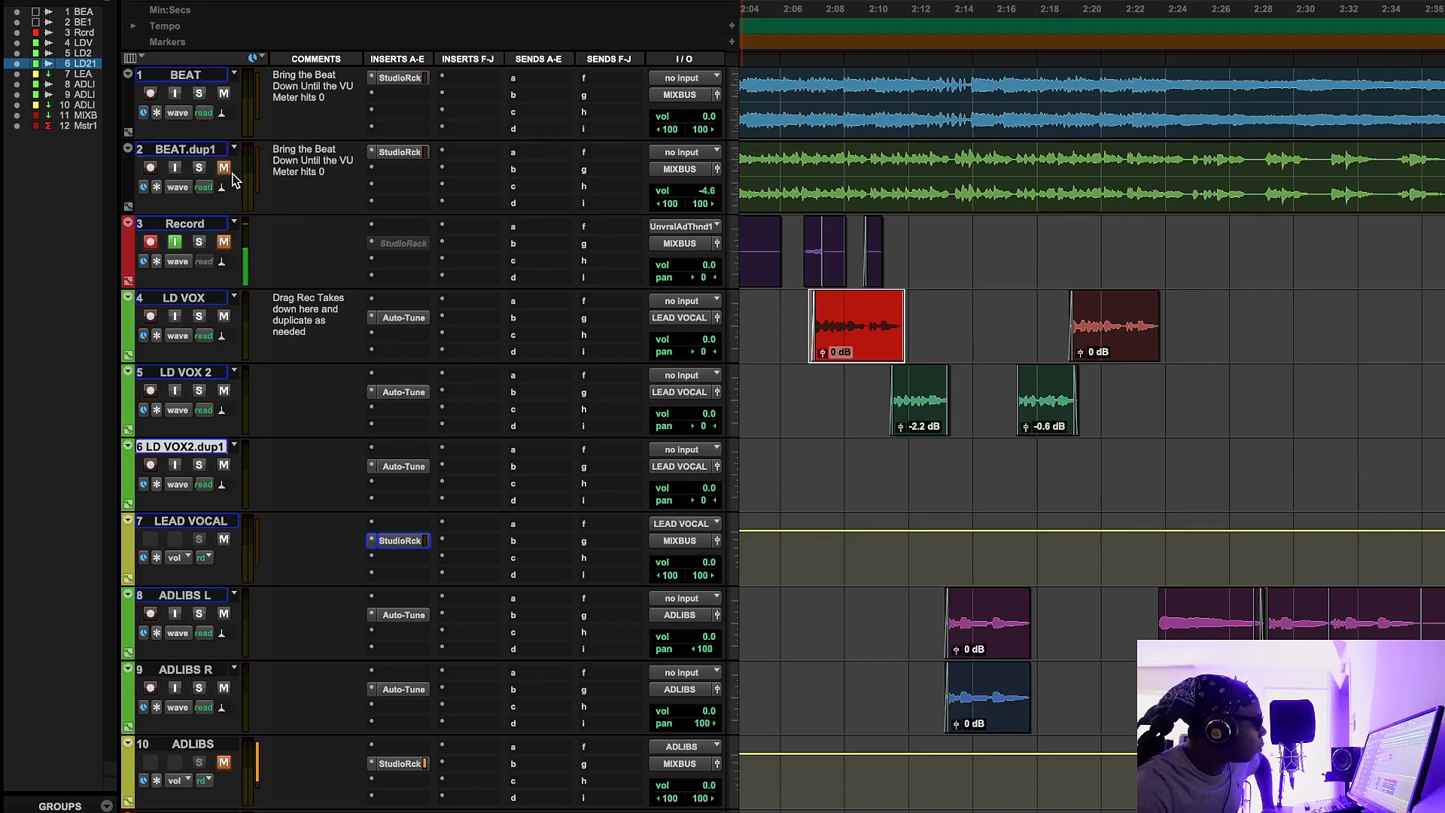
Step: Reopen StudioRack on the LEAD VOCAL track, position it over the track columns, and restart playback
click(406, 541)
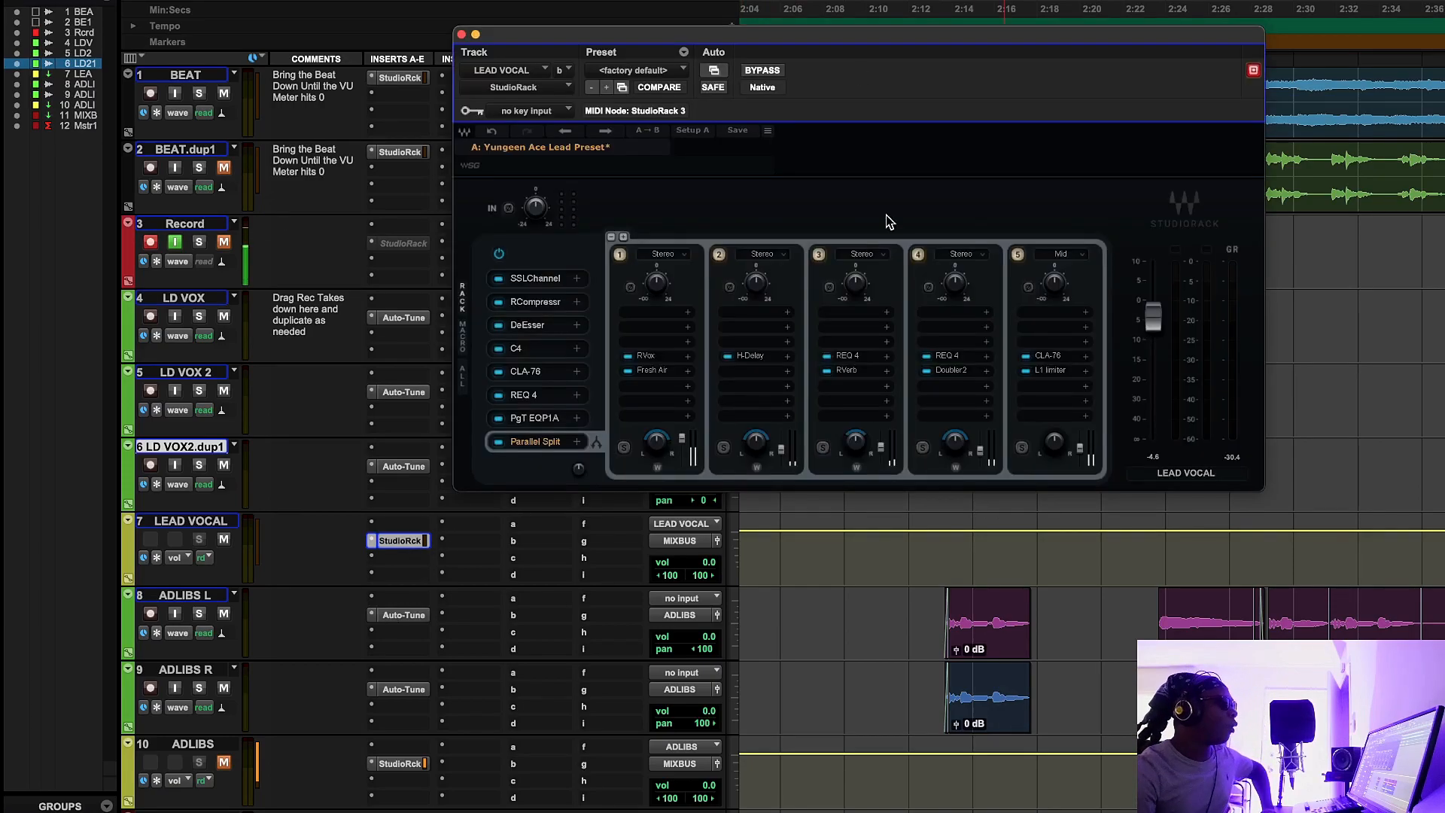
drag(843, 44, 1018, 442)
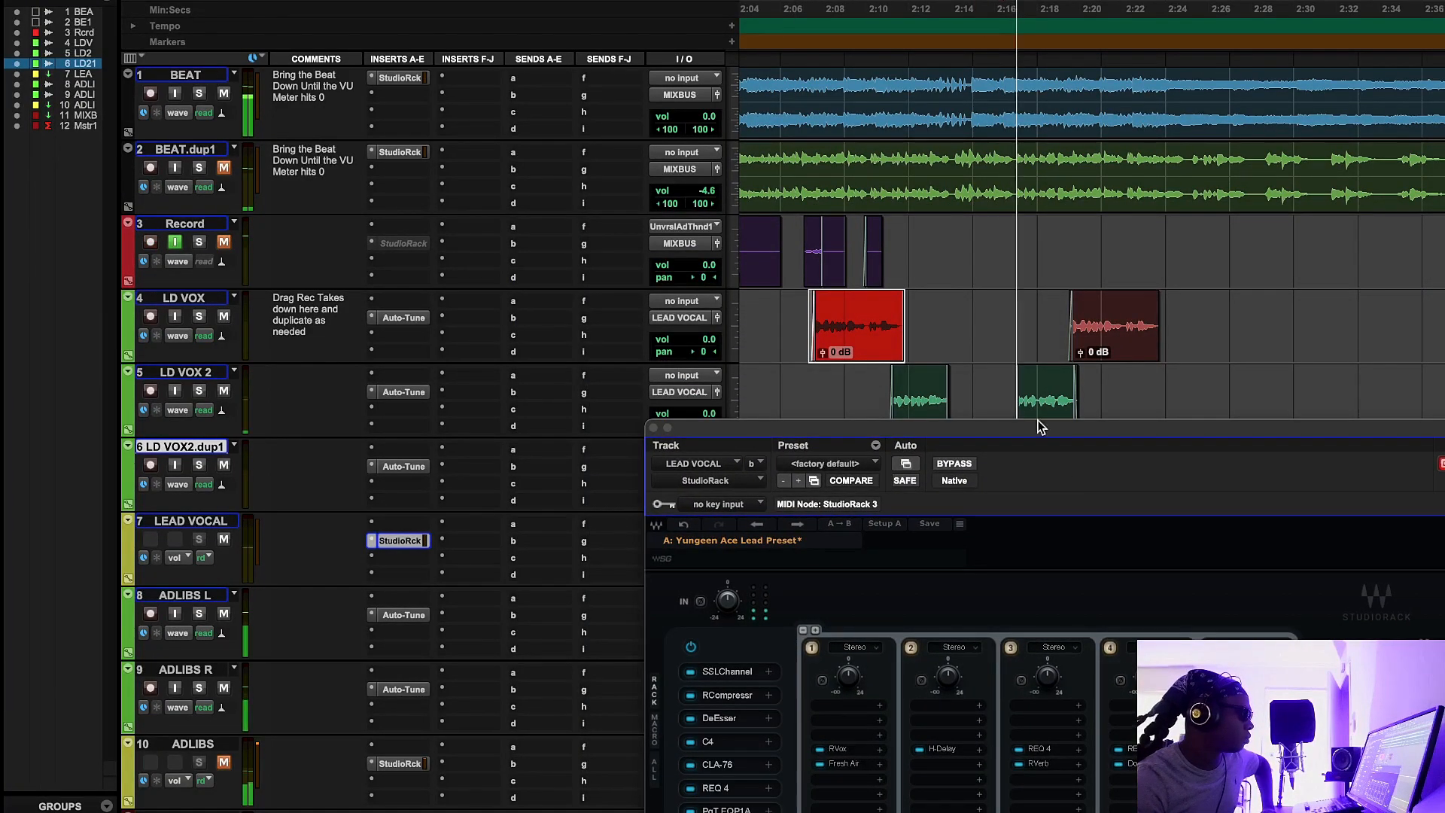
drag(1031, 428, 524, 119)
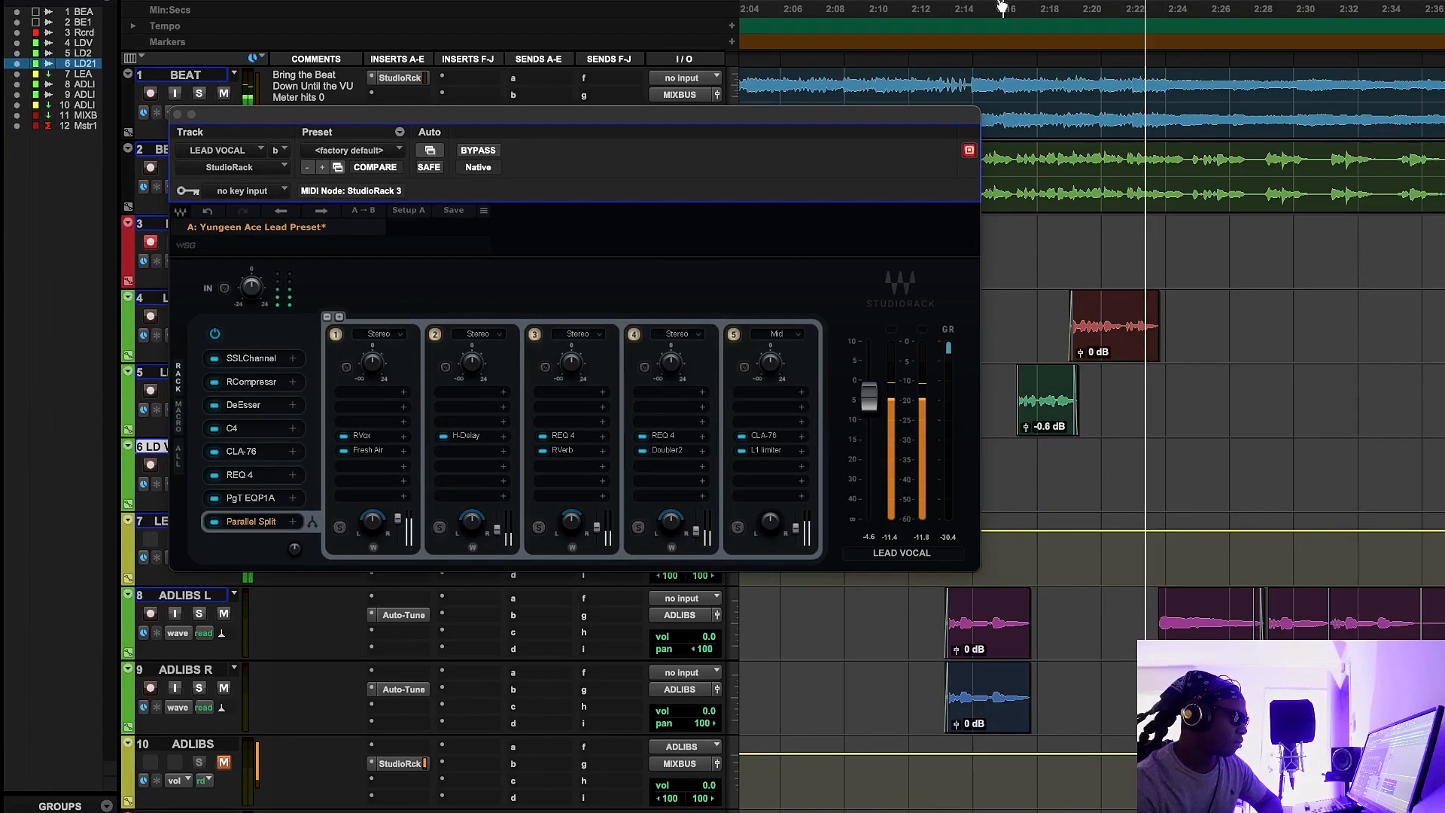
key(space)
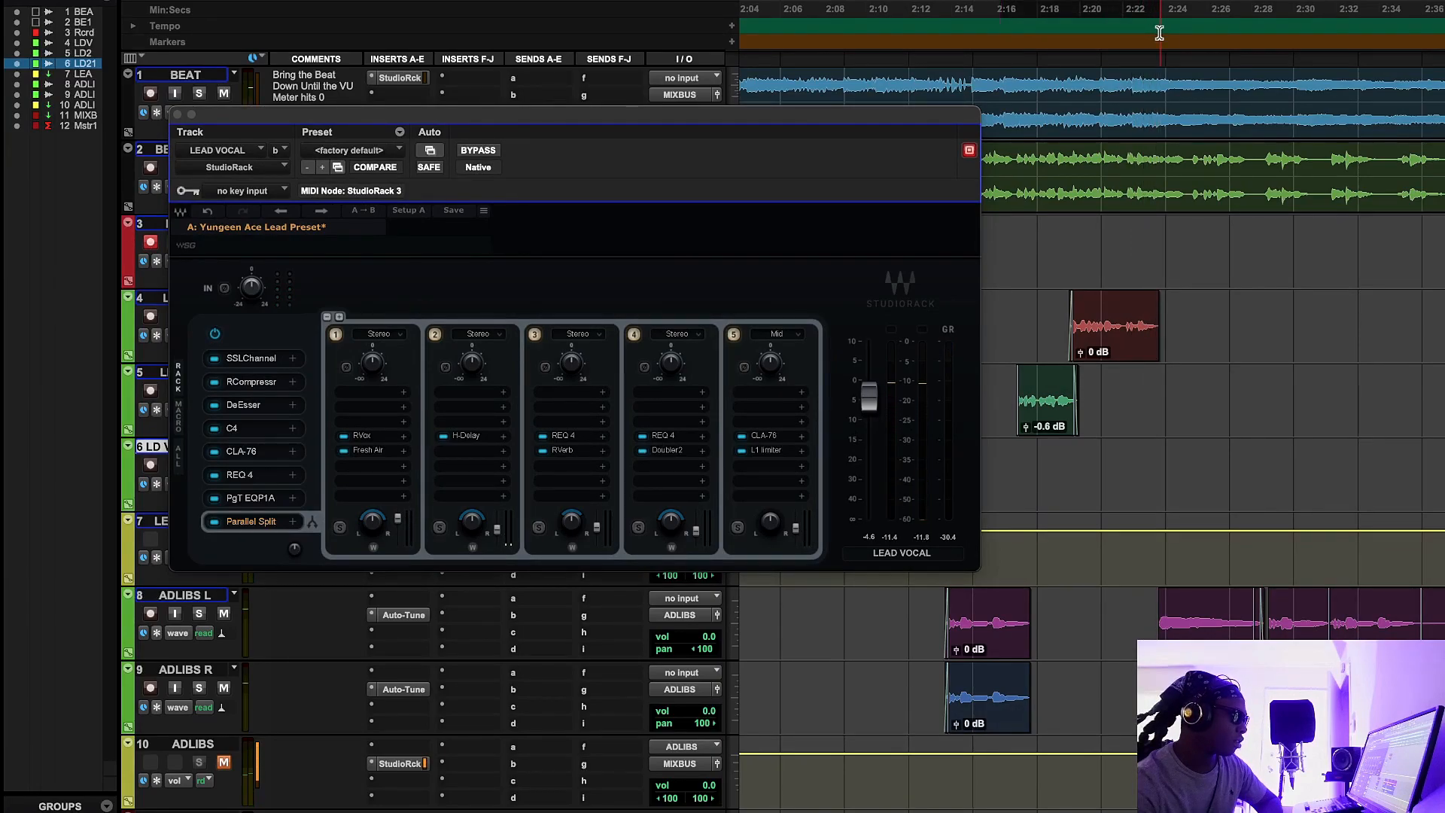
key(space)
Step: Compare the lead vocal with StudioRack bypassed and active, trying a track volume of +5.4 dB before resetting it to 0.0
click(476, 150)
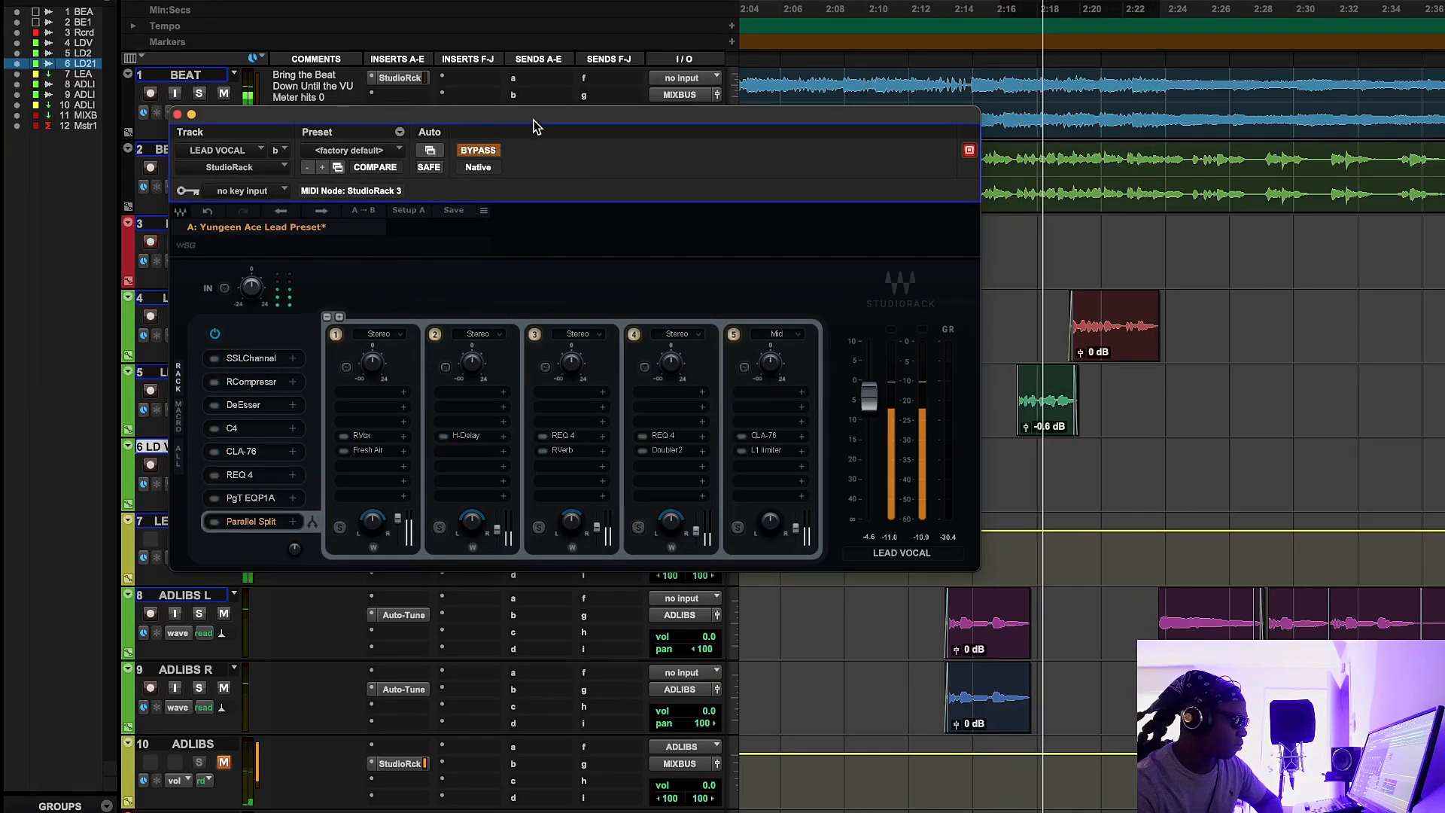
drag(509, 111, 679, 44)
drag(707, 563, 707, 568)
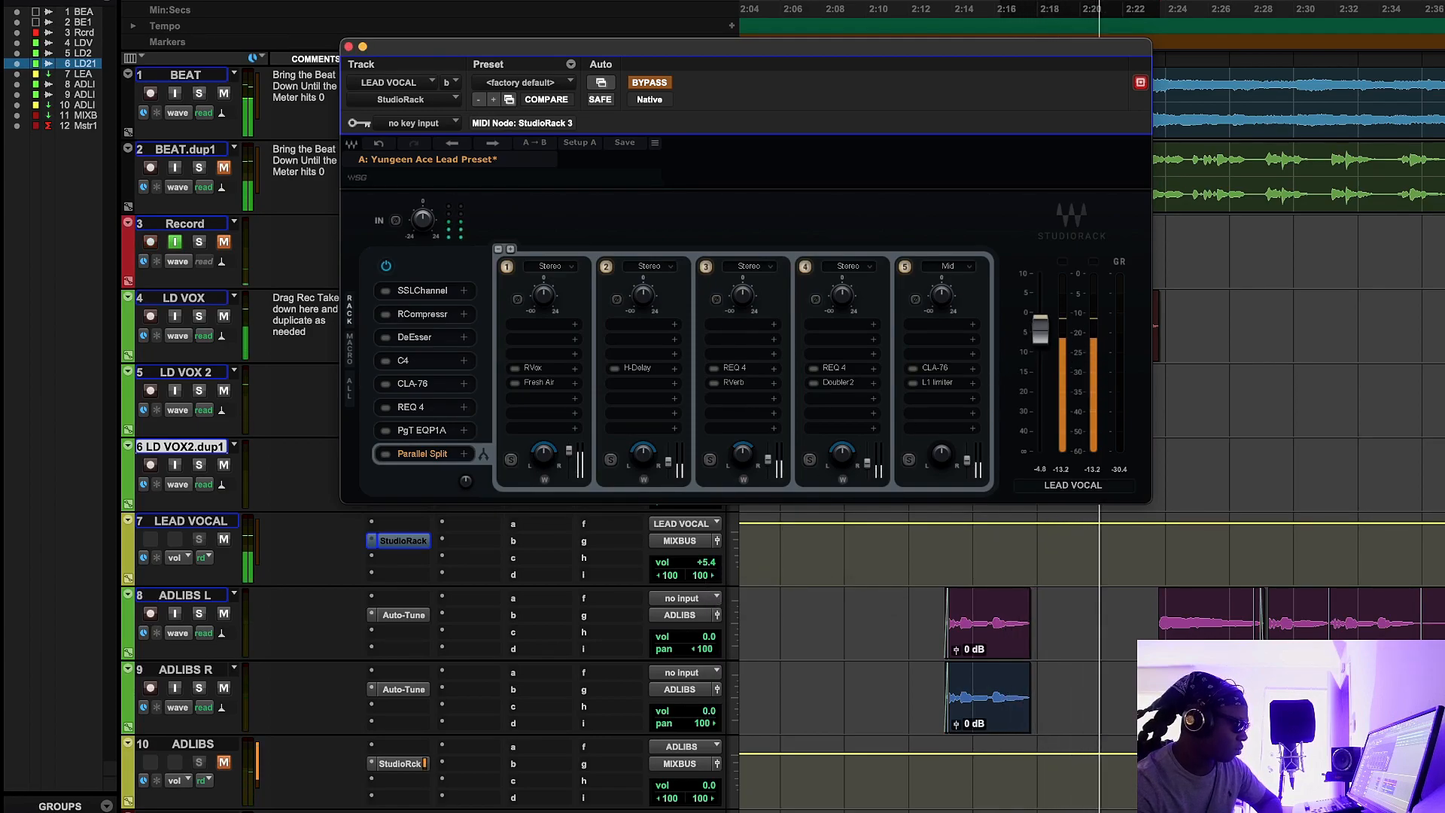
alt+click(681, 562)
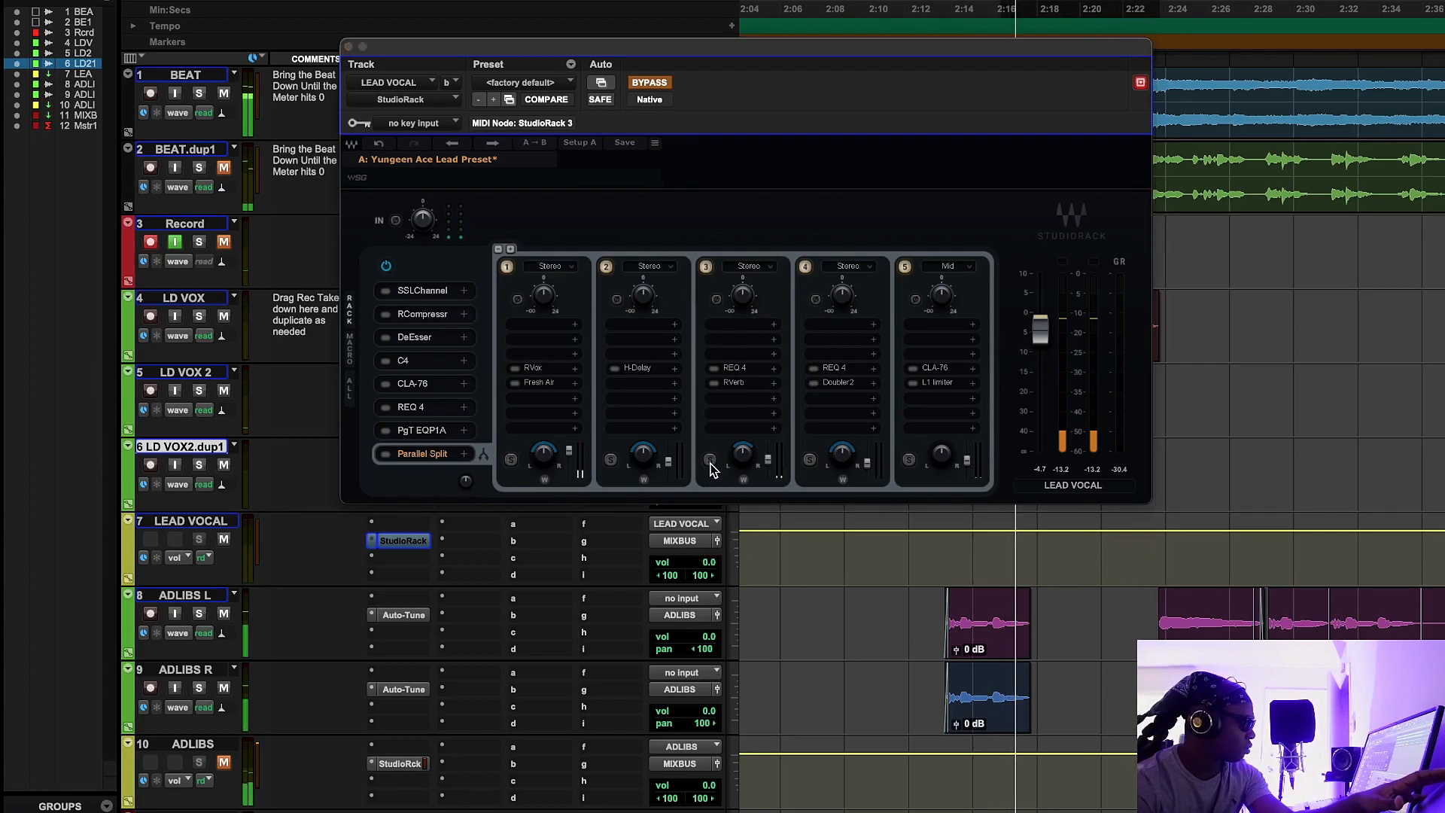
click(648, 80)
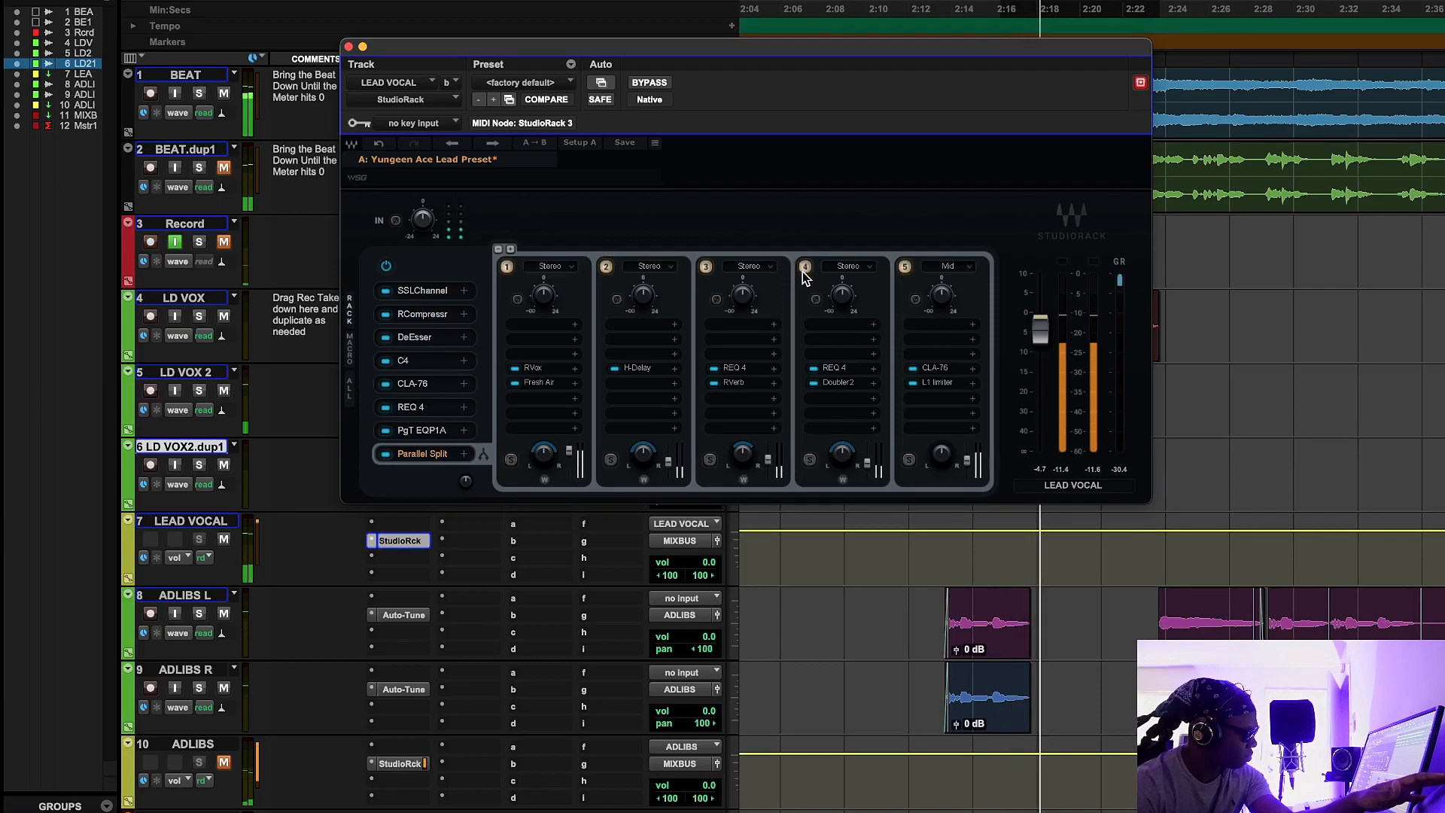
Step: Repeat the StudioRack bypass comparison with LEAD VOCAL at +3.0 dB, restore the volume to 0.0, re-enable the rack and stop playback
drag(748, 46, 752, 100)
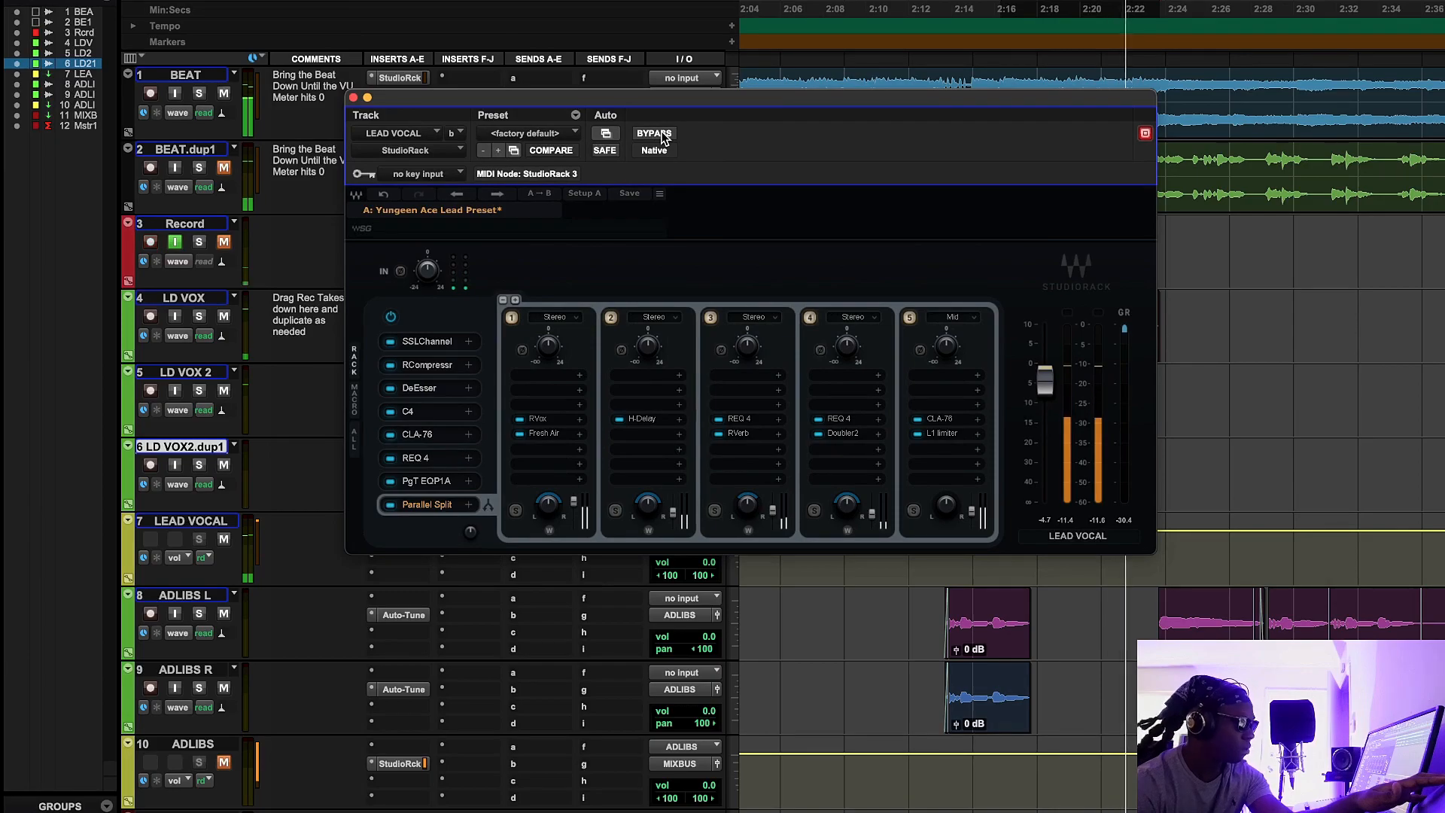
click(654, 134)
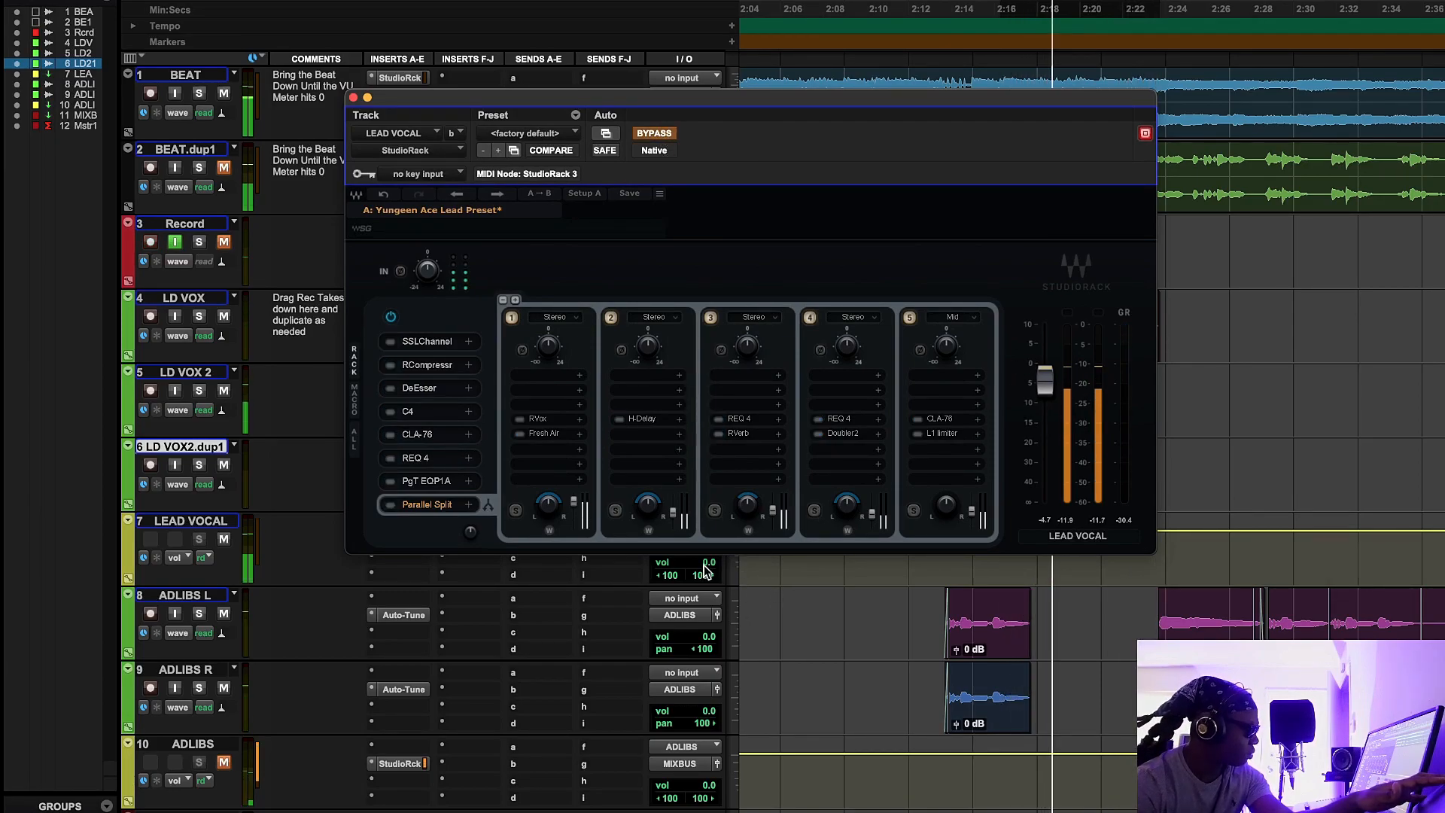
drag(692, 566, 695, 561)
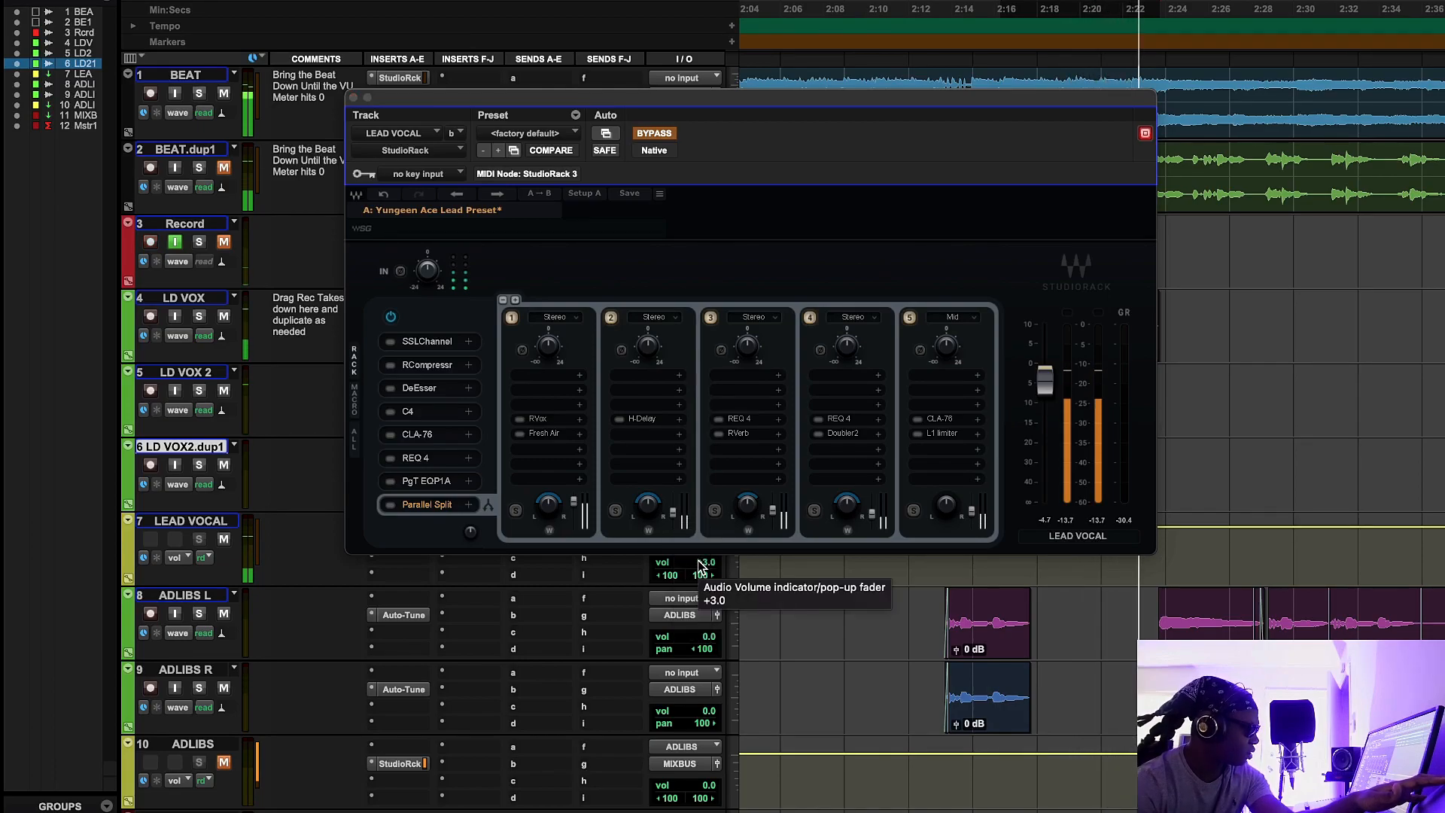
key(space)
key(space)
alt+click(700, 566)
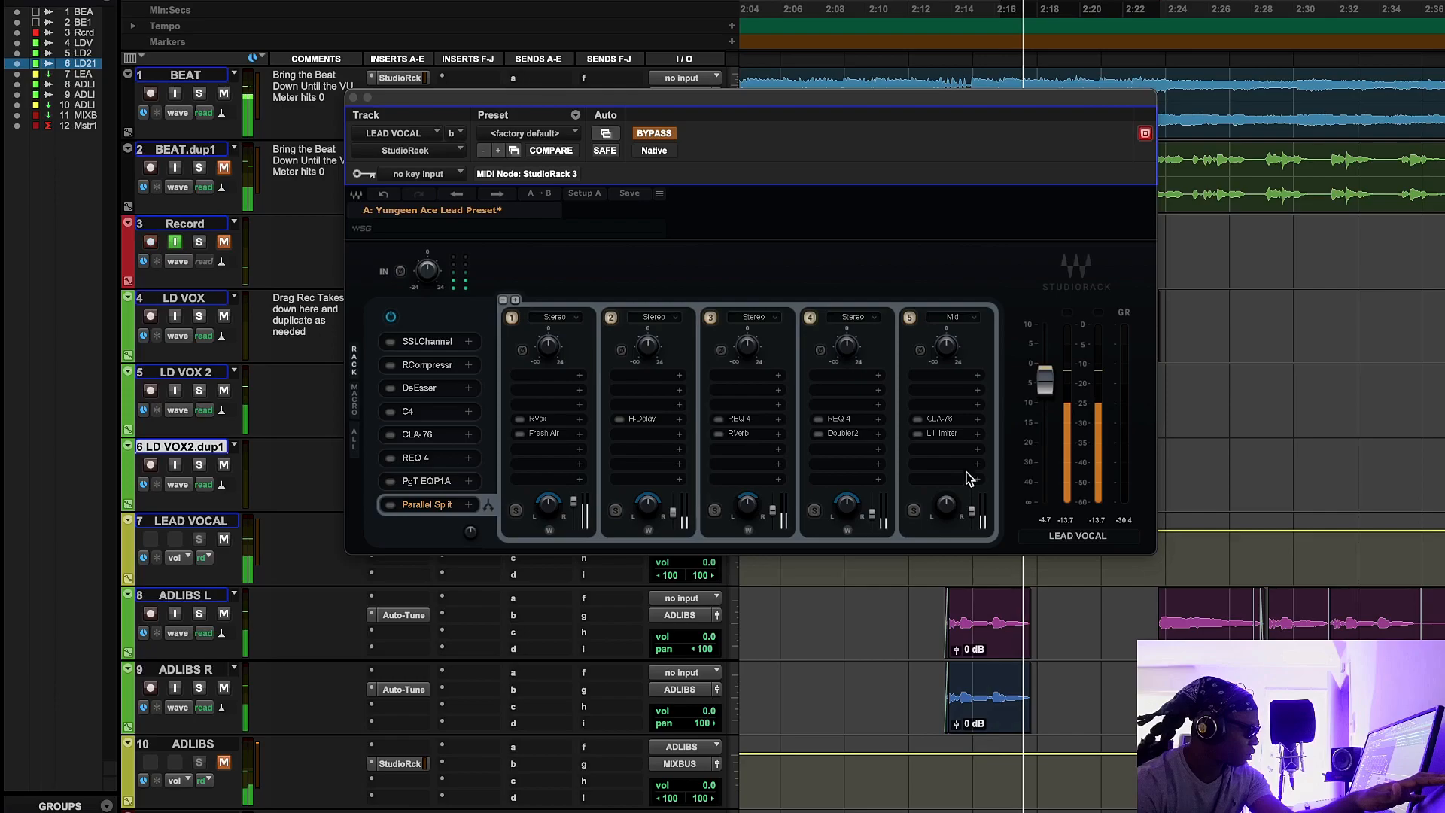
click(658, 137)
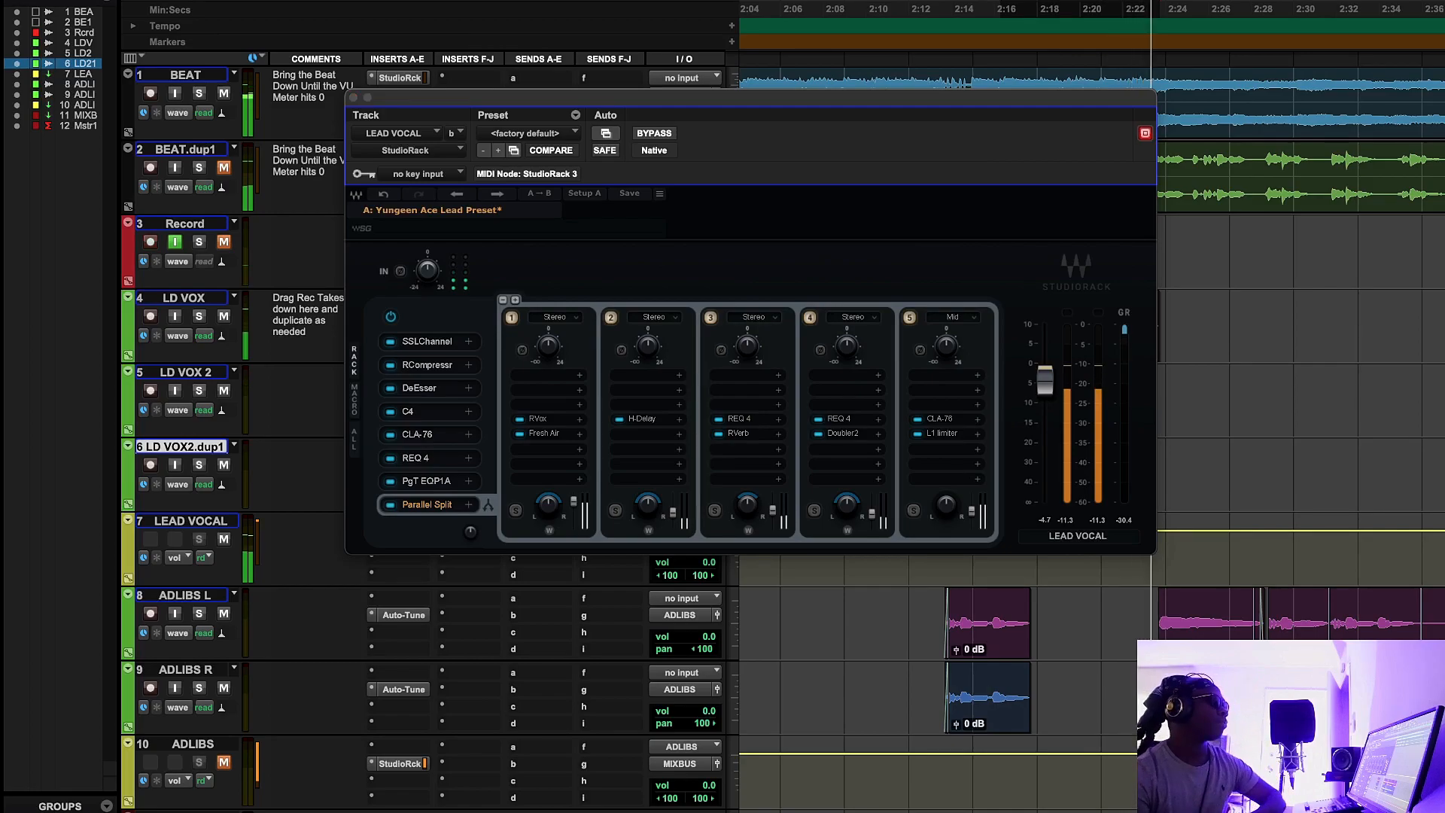
key(space)
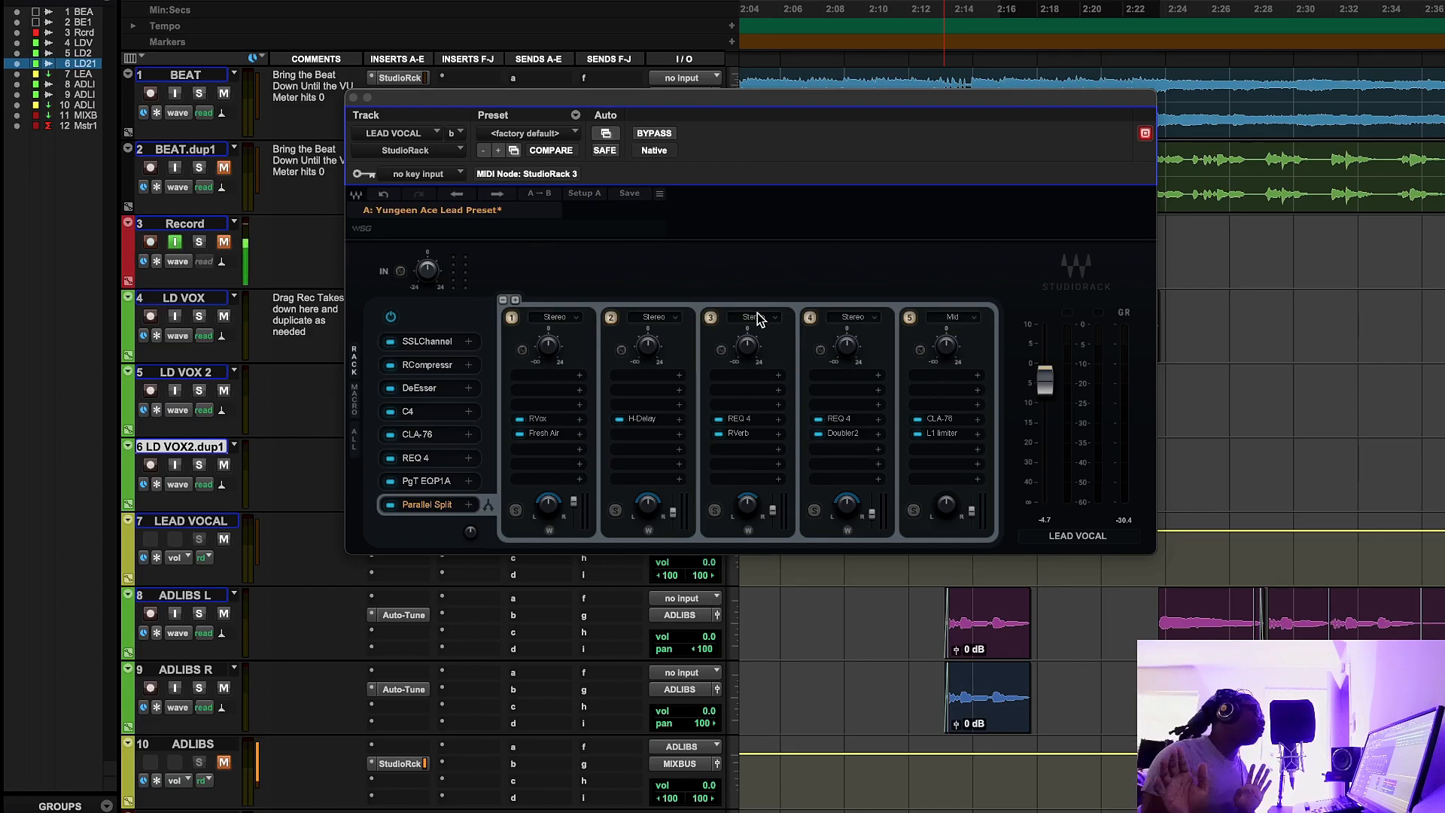
Step: Open the SSLChannel plug-in in the lead vocal rack and place its window beside the plug-in chain
drag(718, 97, 822, 223)
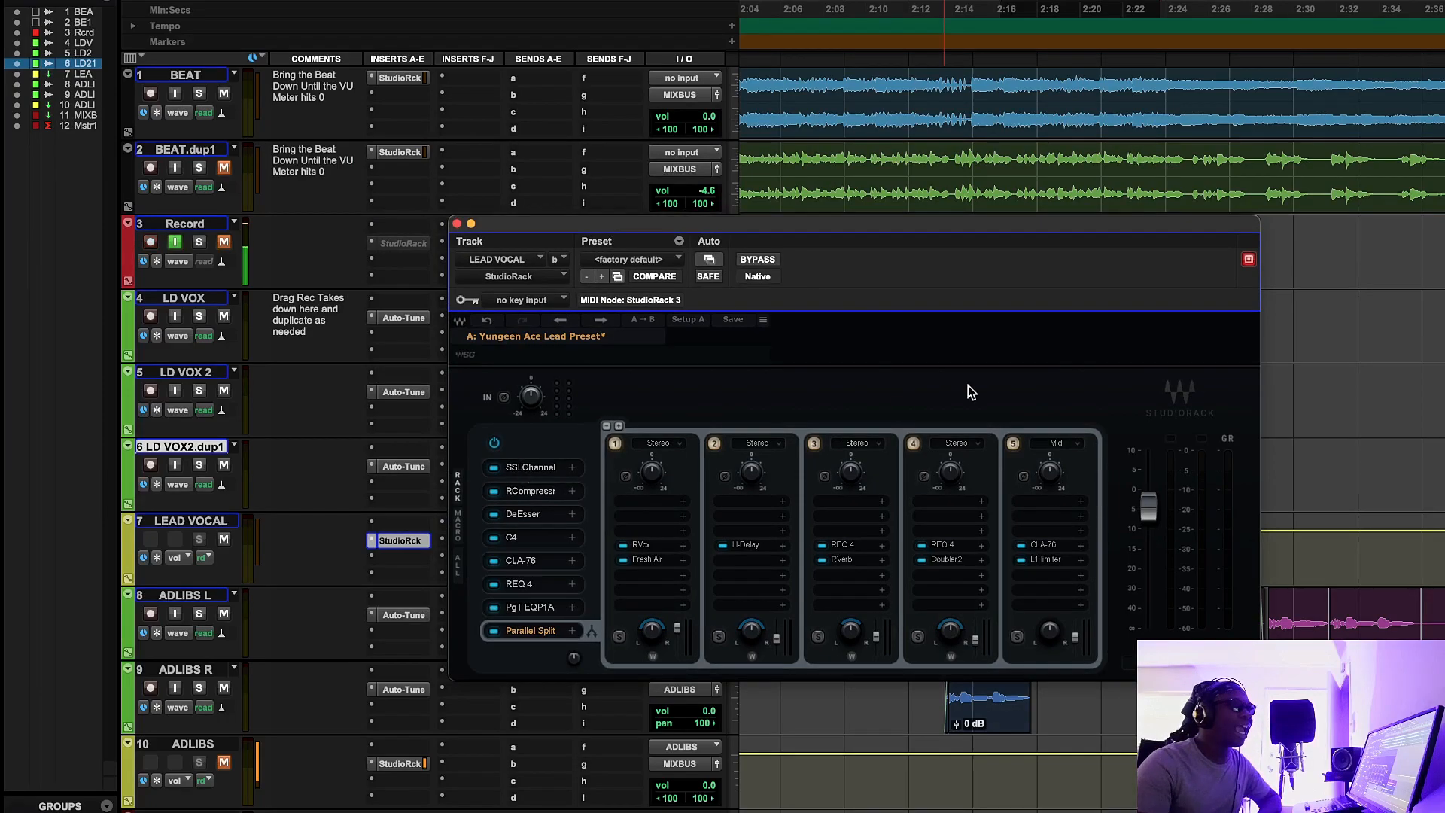
drag(1444, 24, 1121, 33)
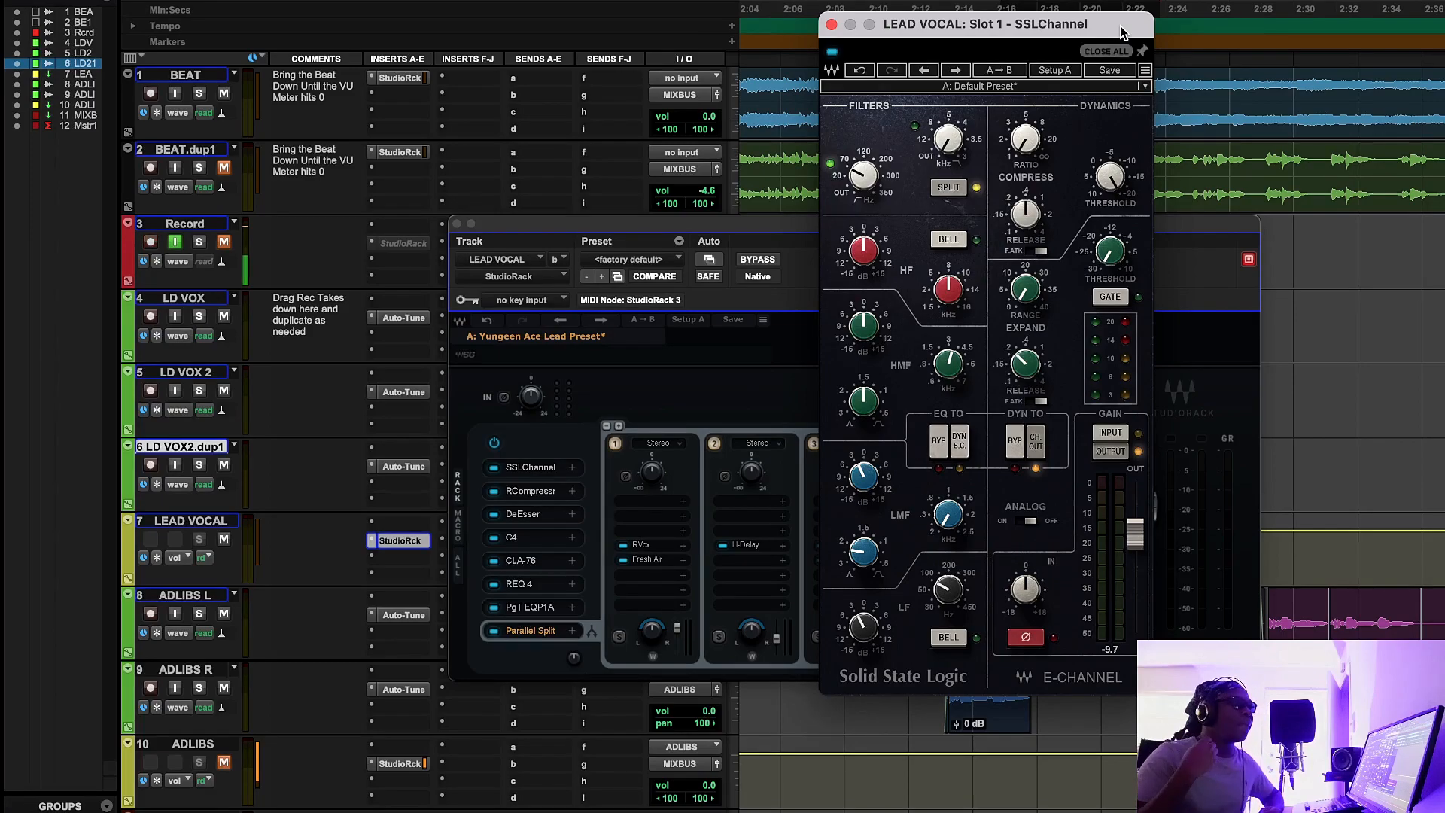
mouse_move(1039, 139)
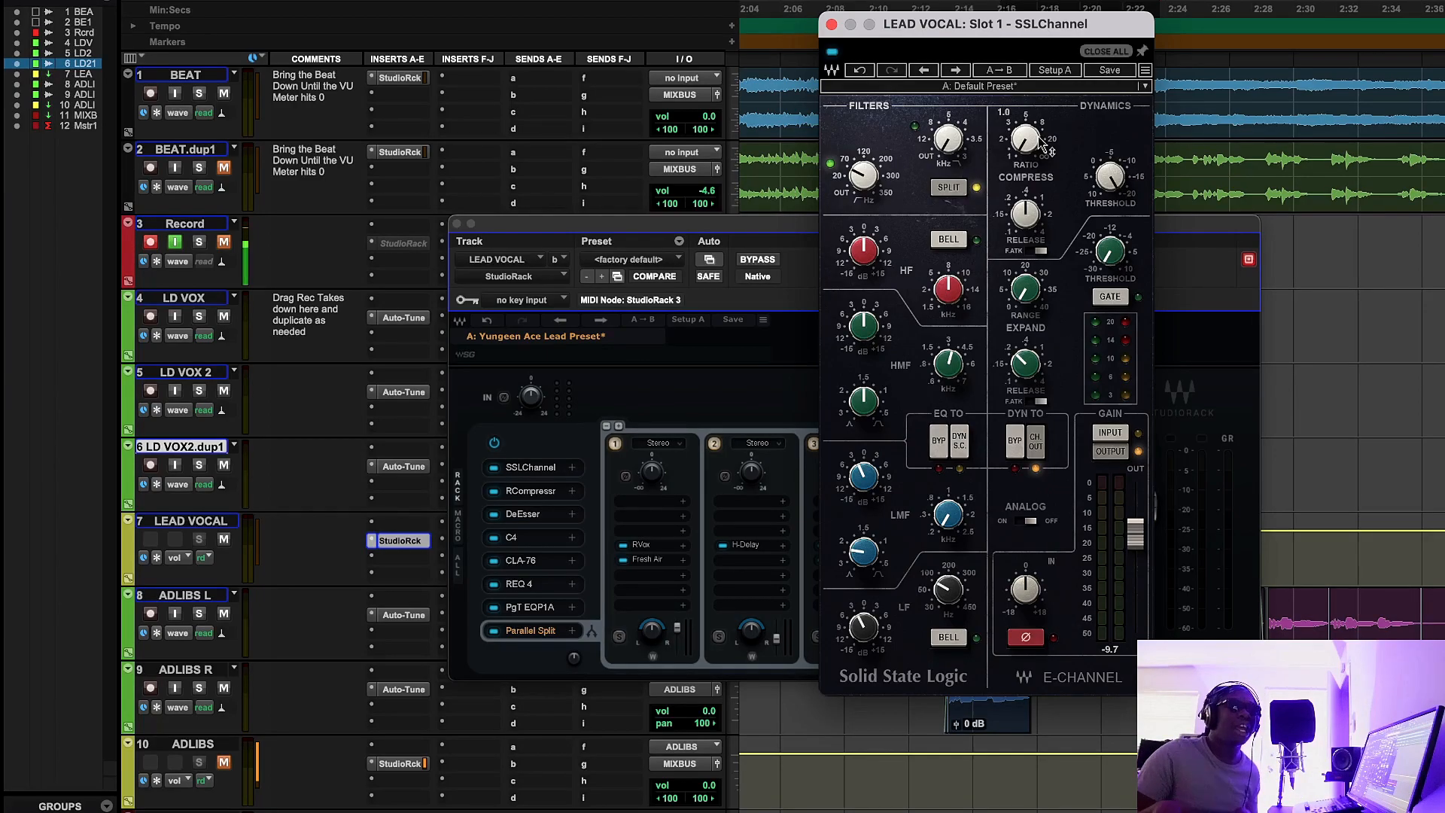
drag(898, 29, 809, 88)
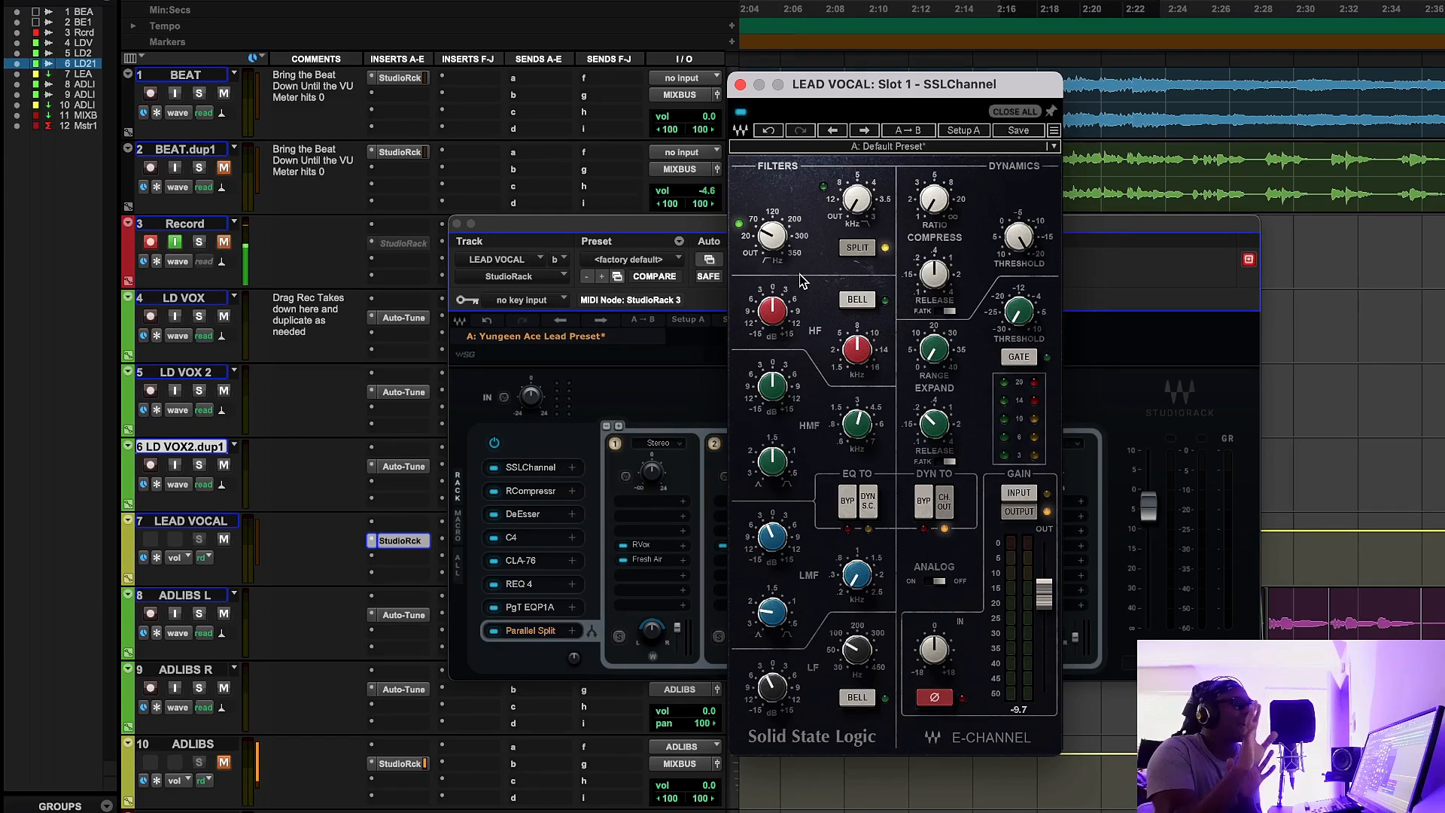
Step: Audition the vocal from about 2:13 with SSLChannel bypassed, lower StudioRack's output fader slightly, and re-enable SSLChannel
click(935, 9)
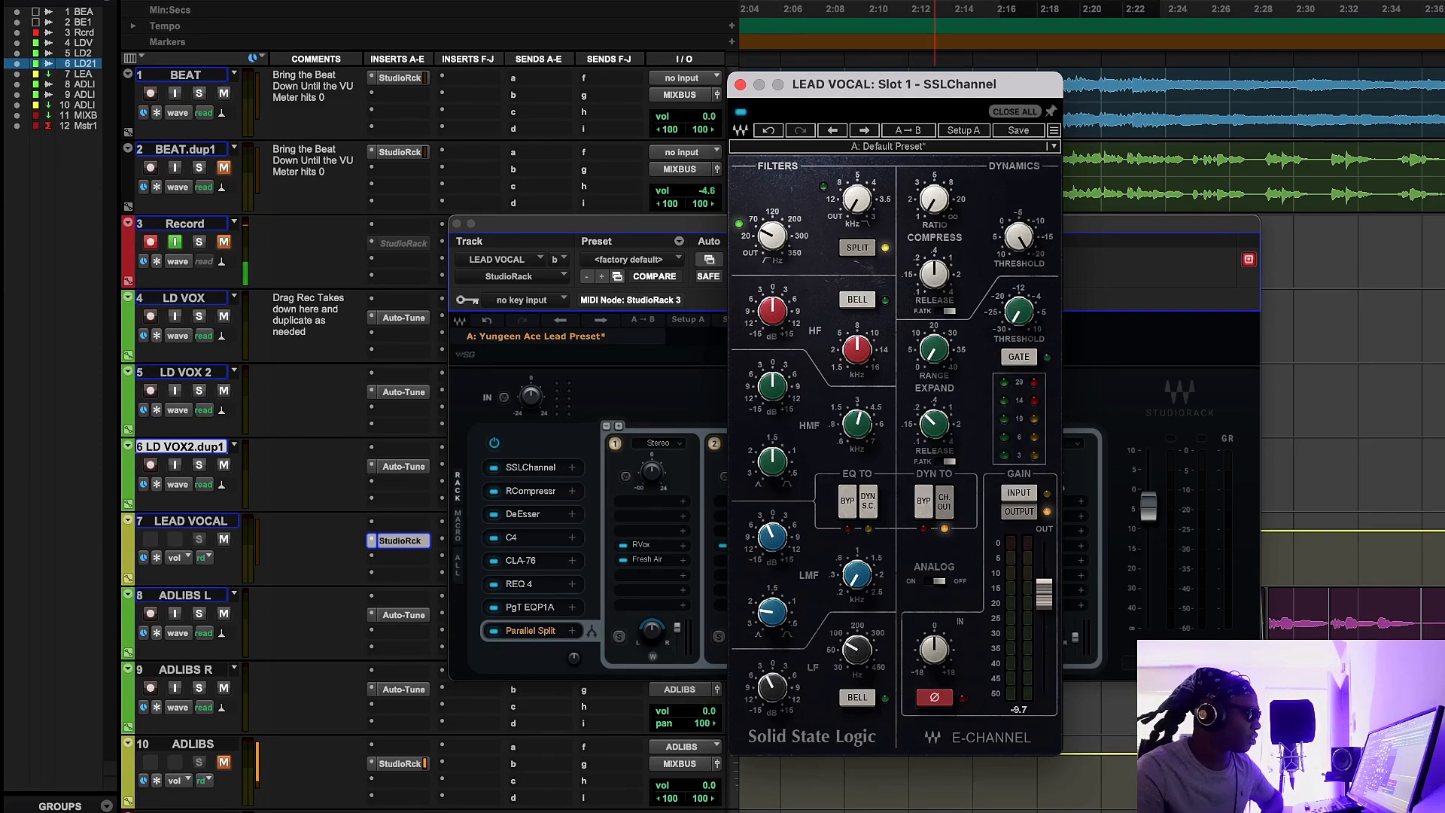
key(space)
click(742, 113)
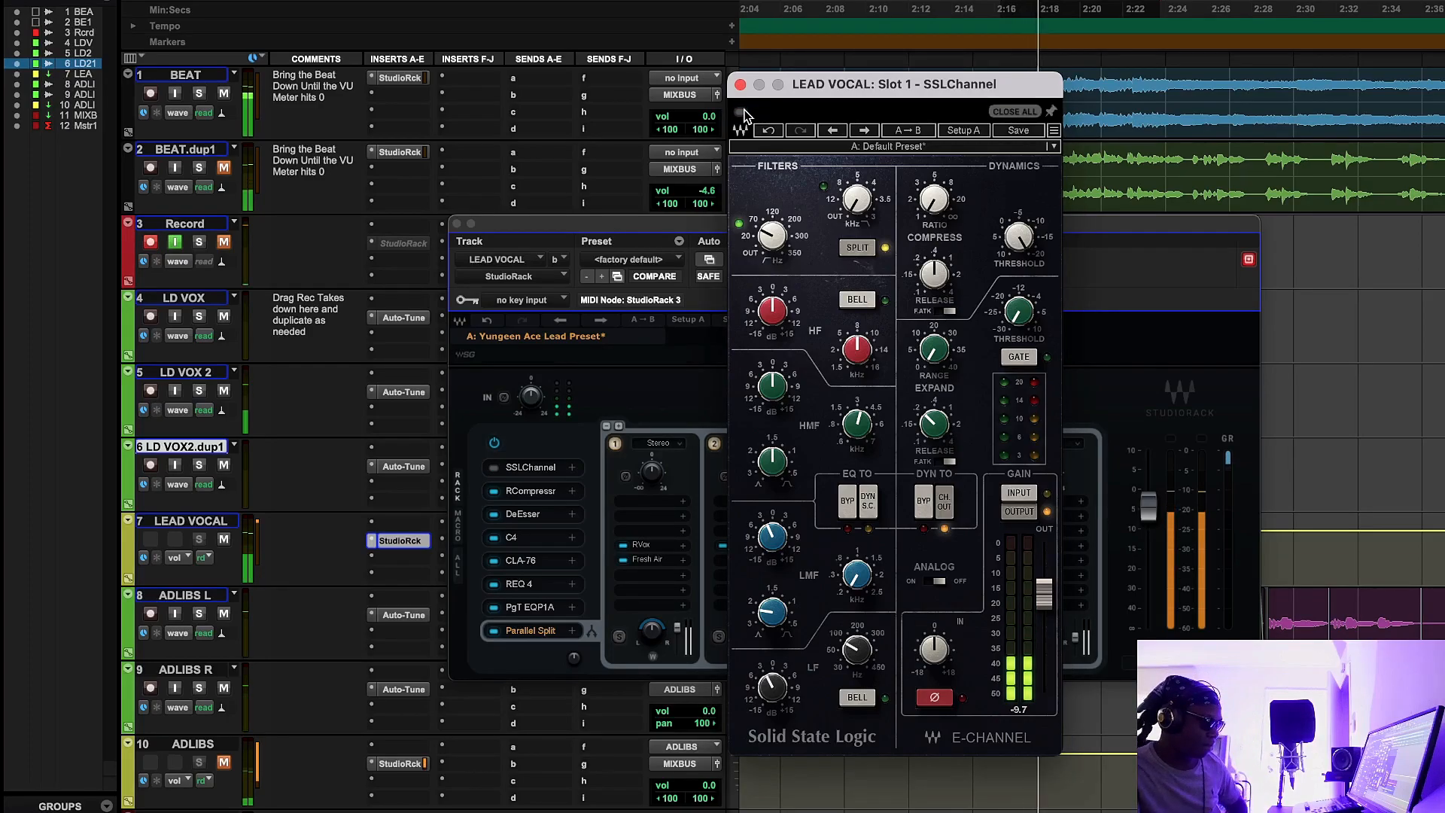
drag(1149, 509, 1149, 513)
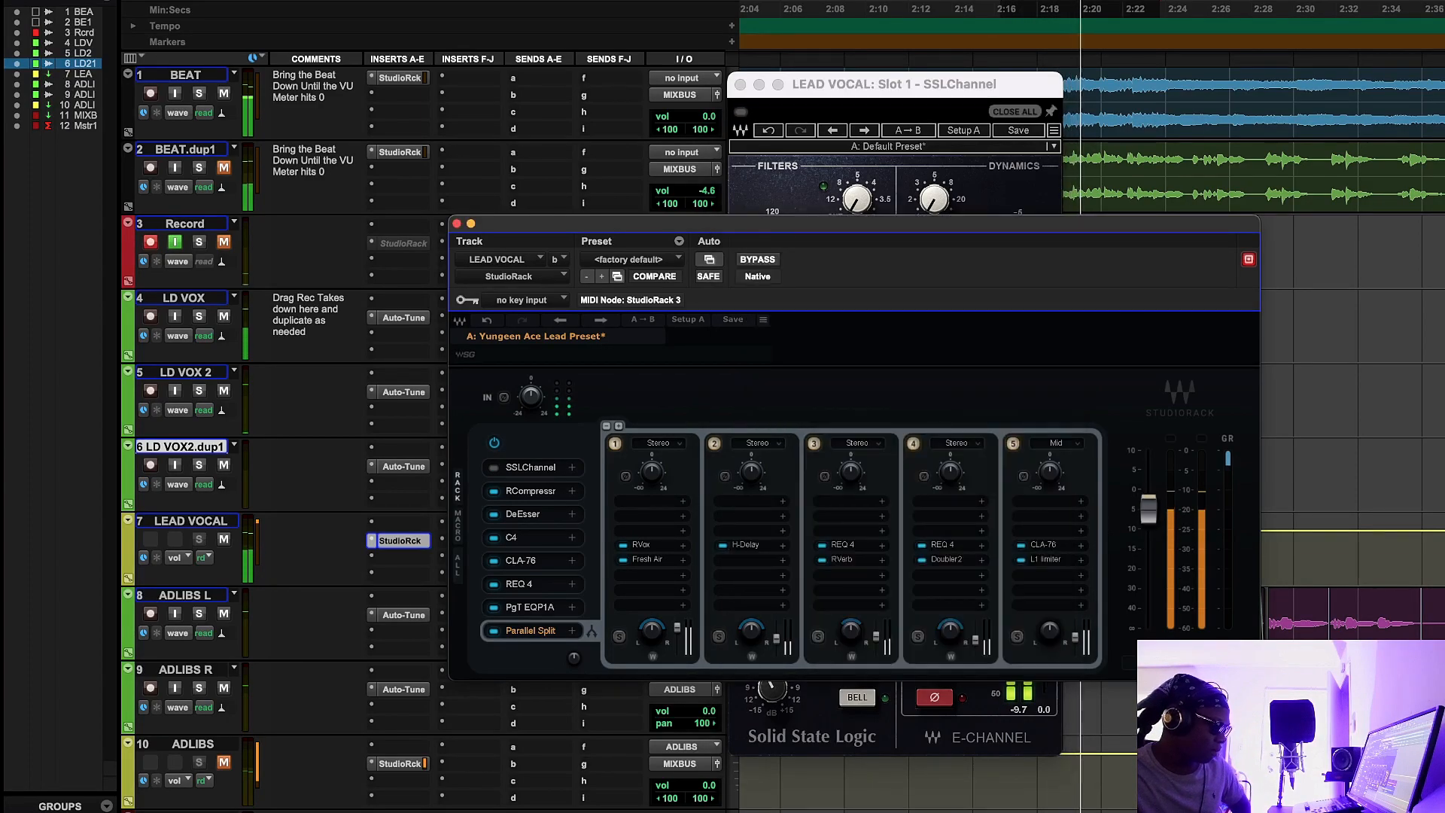
click(742, 113)
key(space)
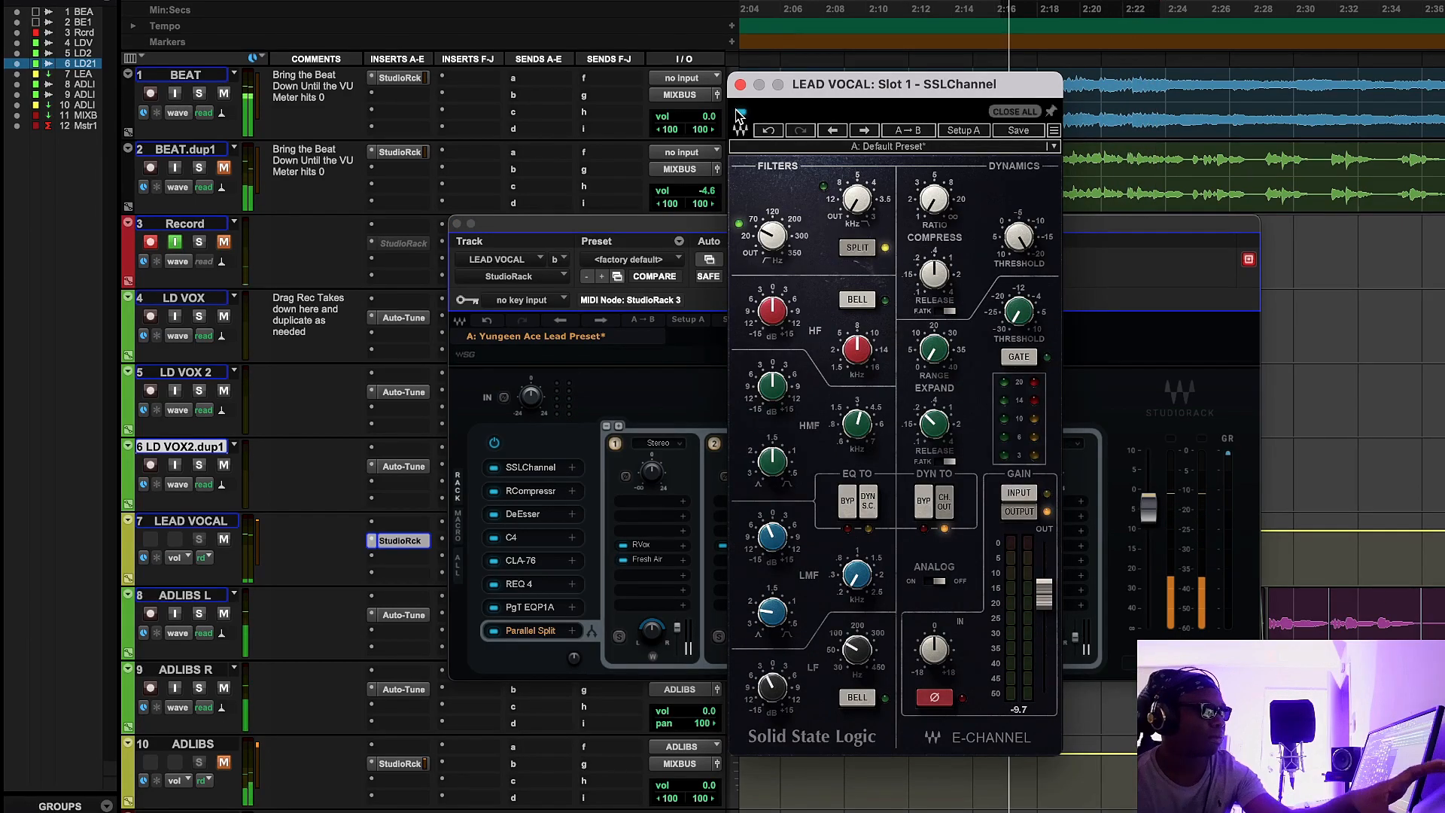
Step: Compare the lead vocal by switching SSLChannel off and on twice during playback, leaving it enabled
click(740, 115)
key(space)
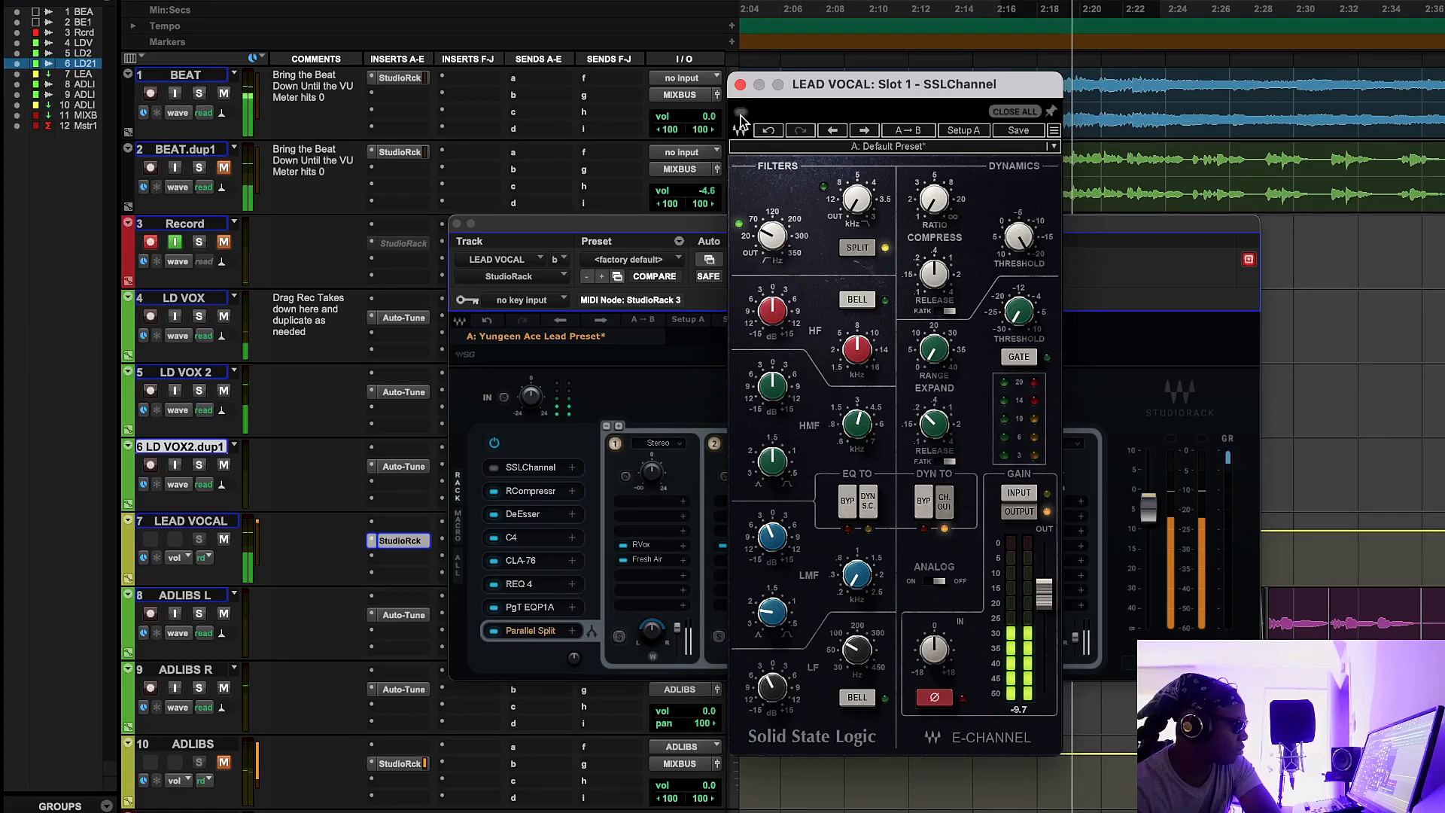
click(740, 113)
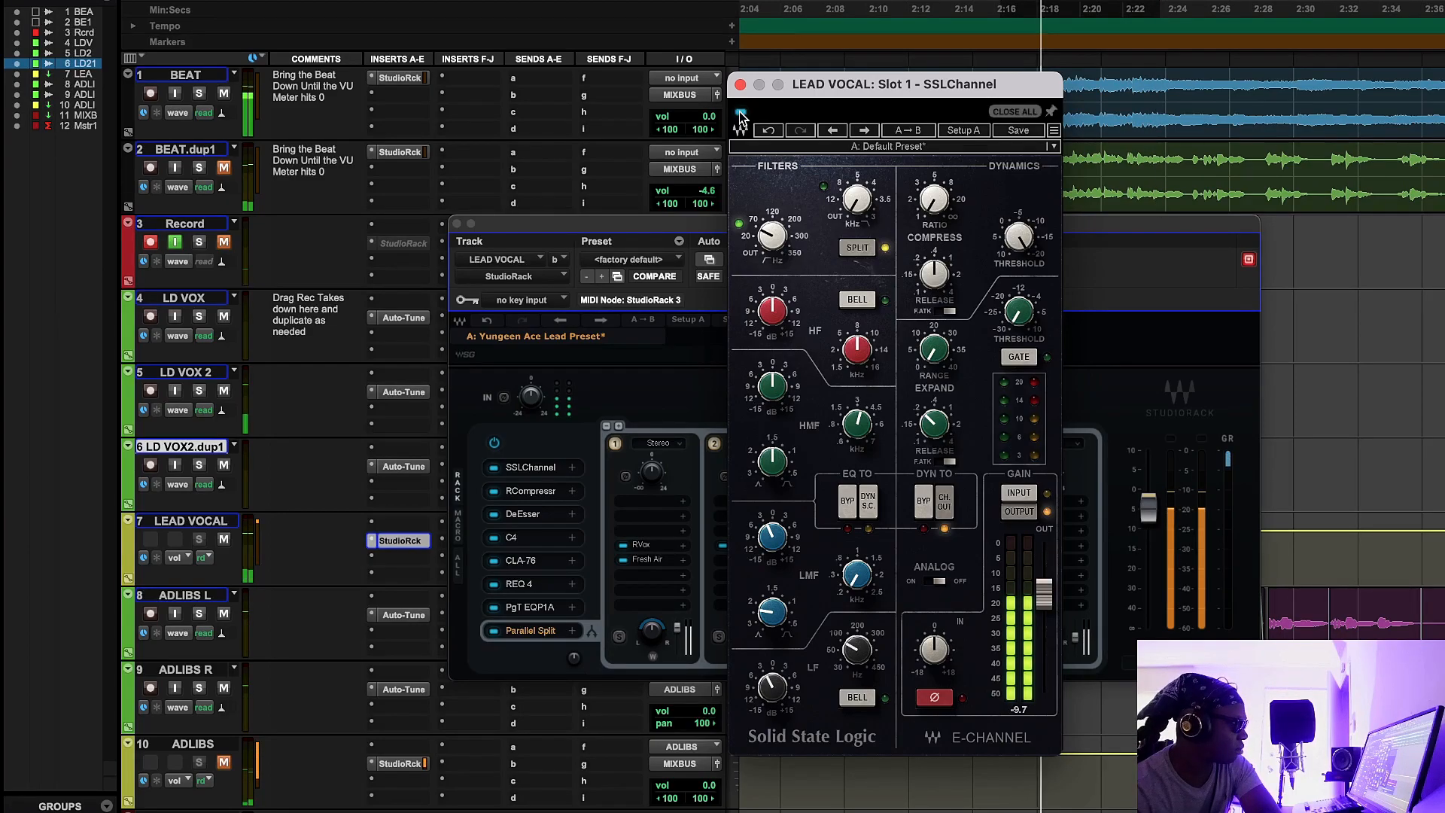
click(740, 114)
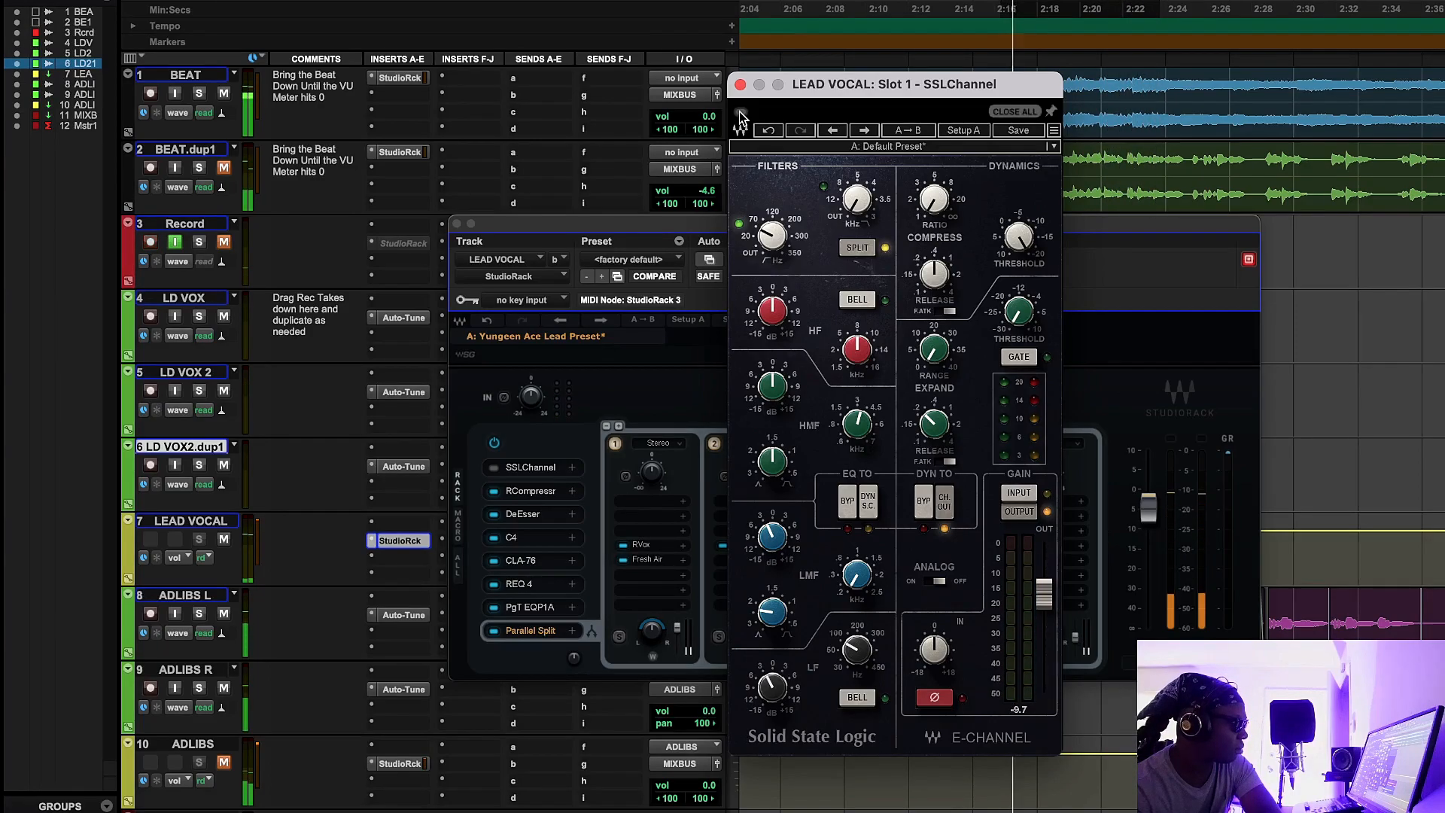
click(741, 114)
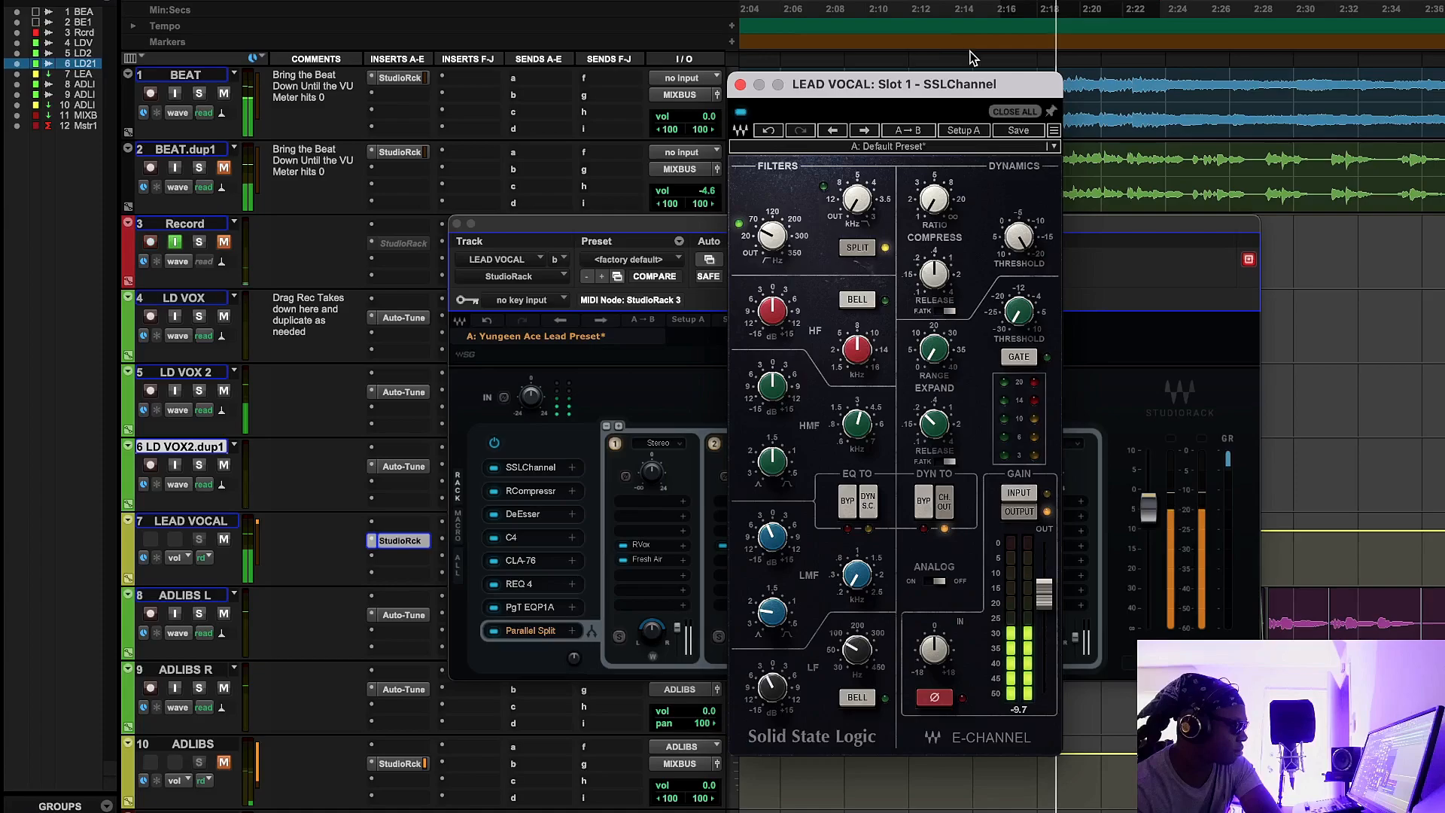
Step: Stop playback at about 2:13, check SSLChannel's LMF gain and high-pass filter settings, and close the plug-in window
click(930, 59)
key(space)
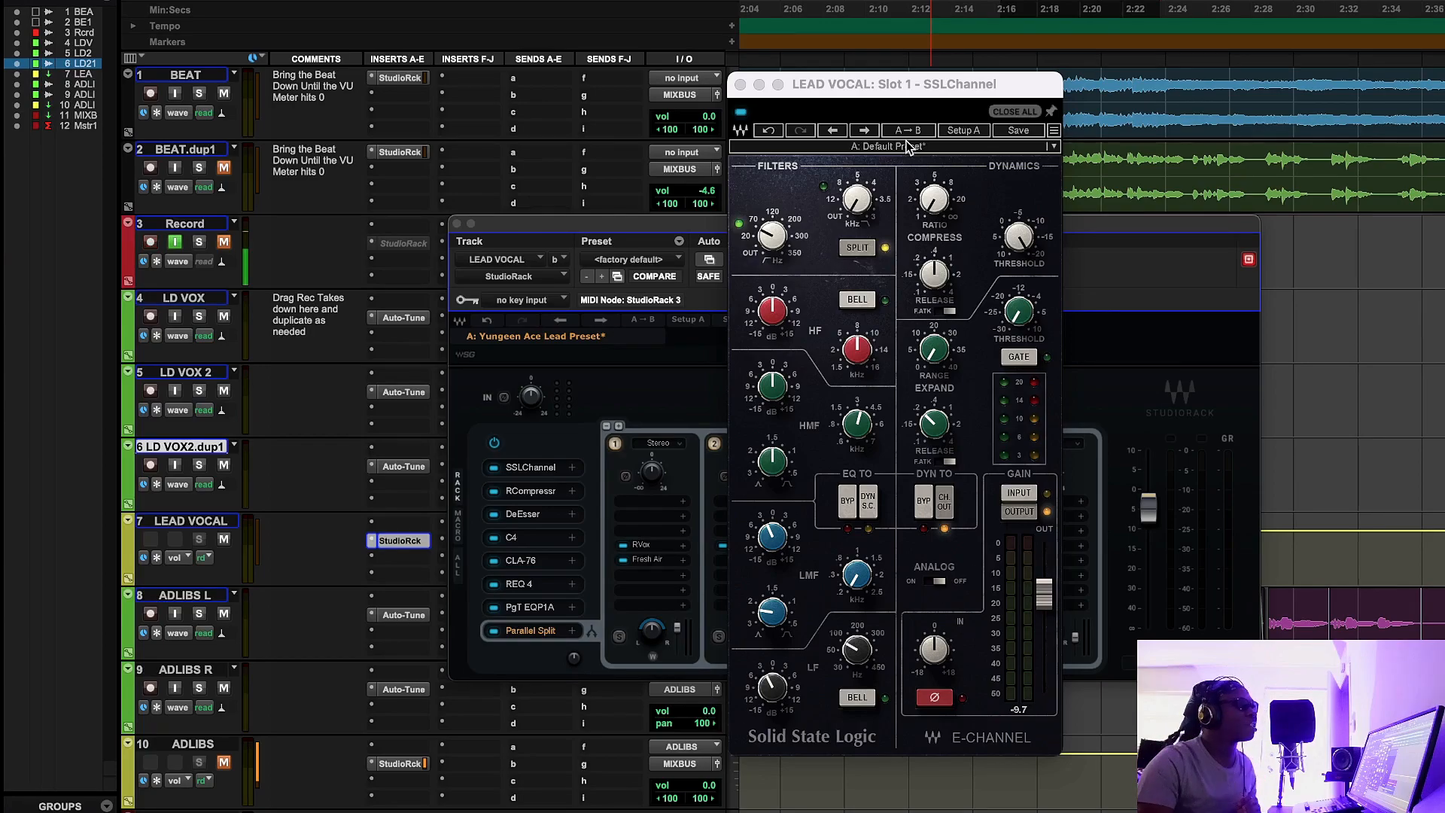
click(777, 535)
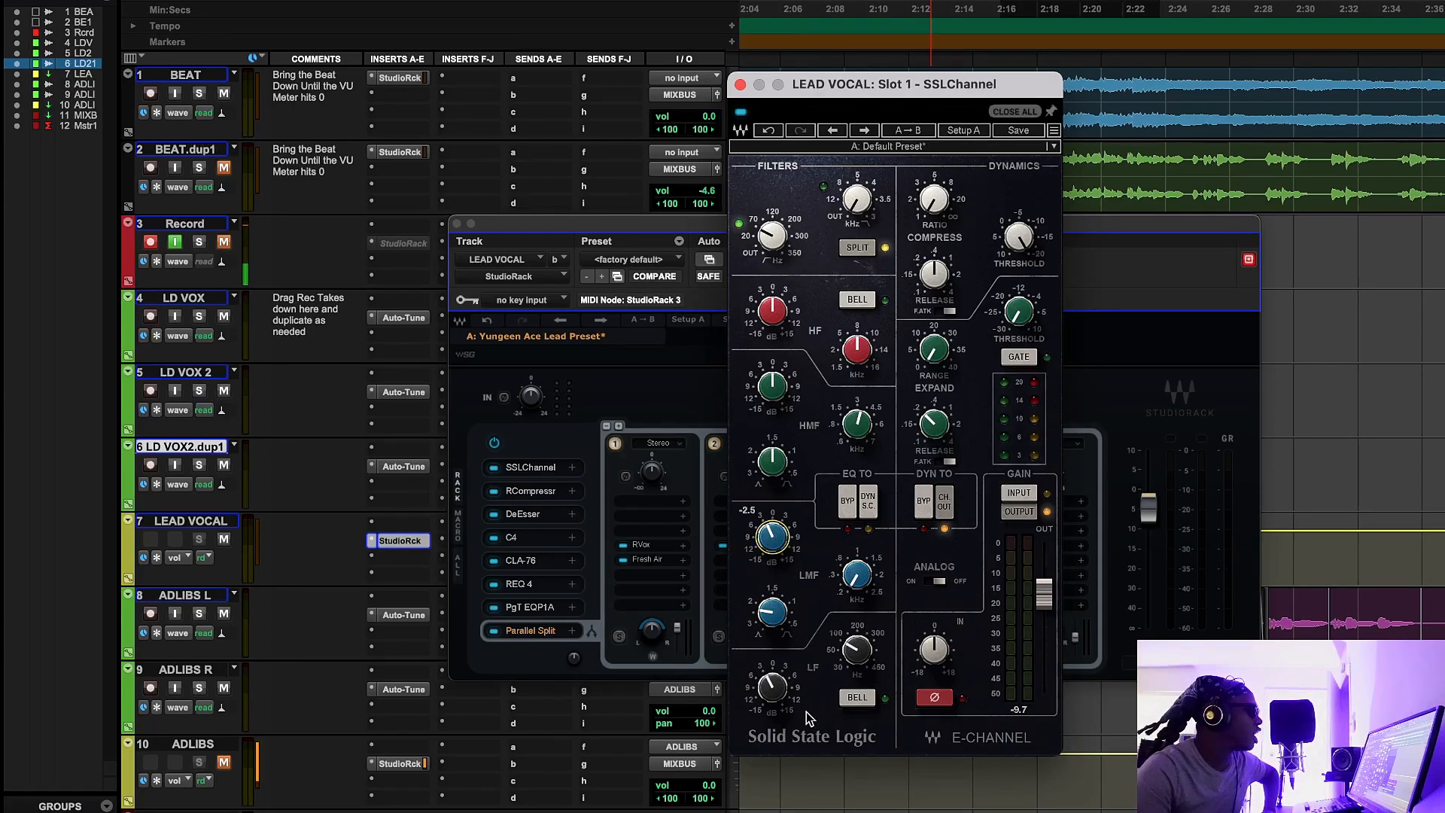
click(768, 218)
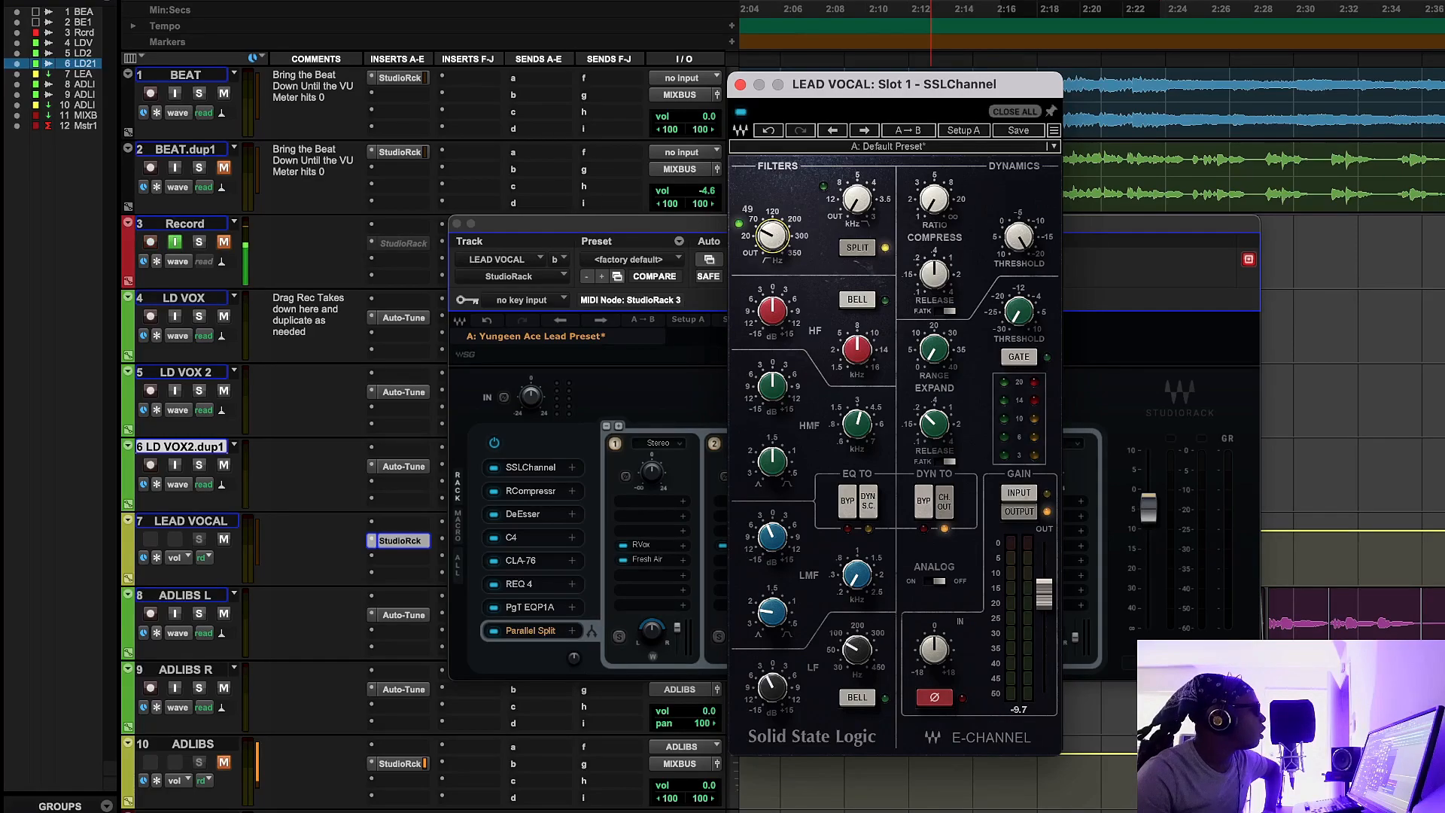
click(740, 84)
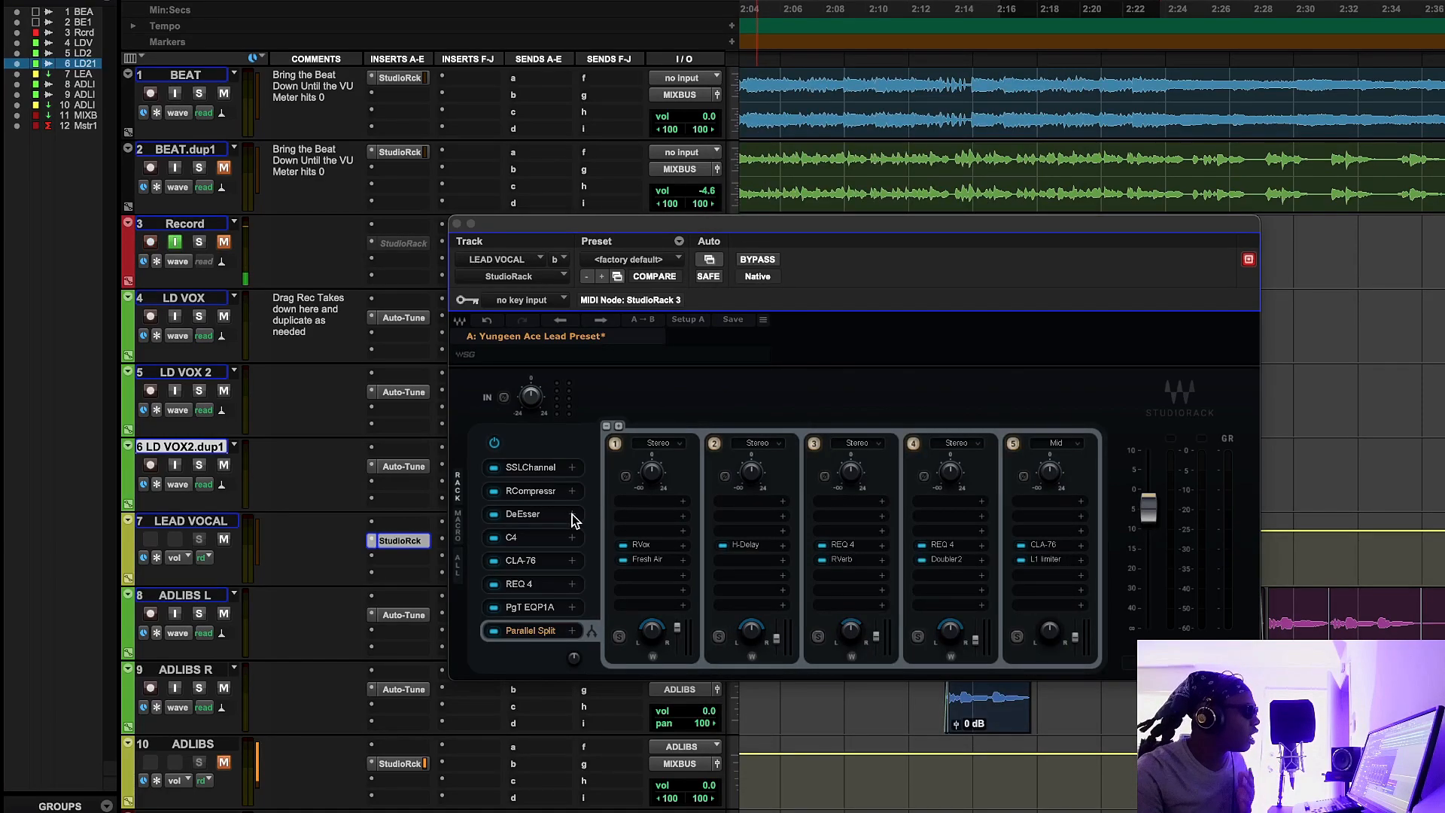
Step: Open RCompressor from the lead vocal rack, place its window beside the plug-in chain, and start playback from about 2:14
click(543, 487)
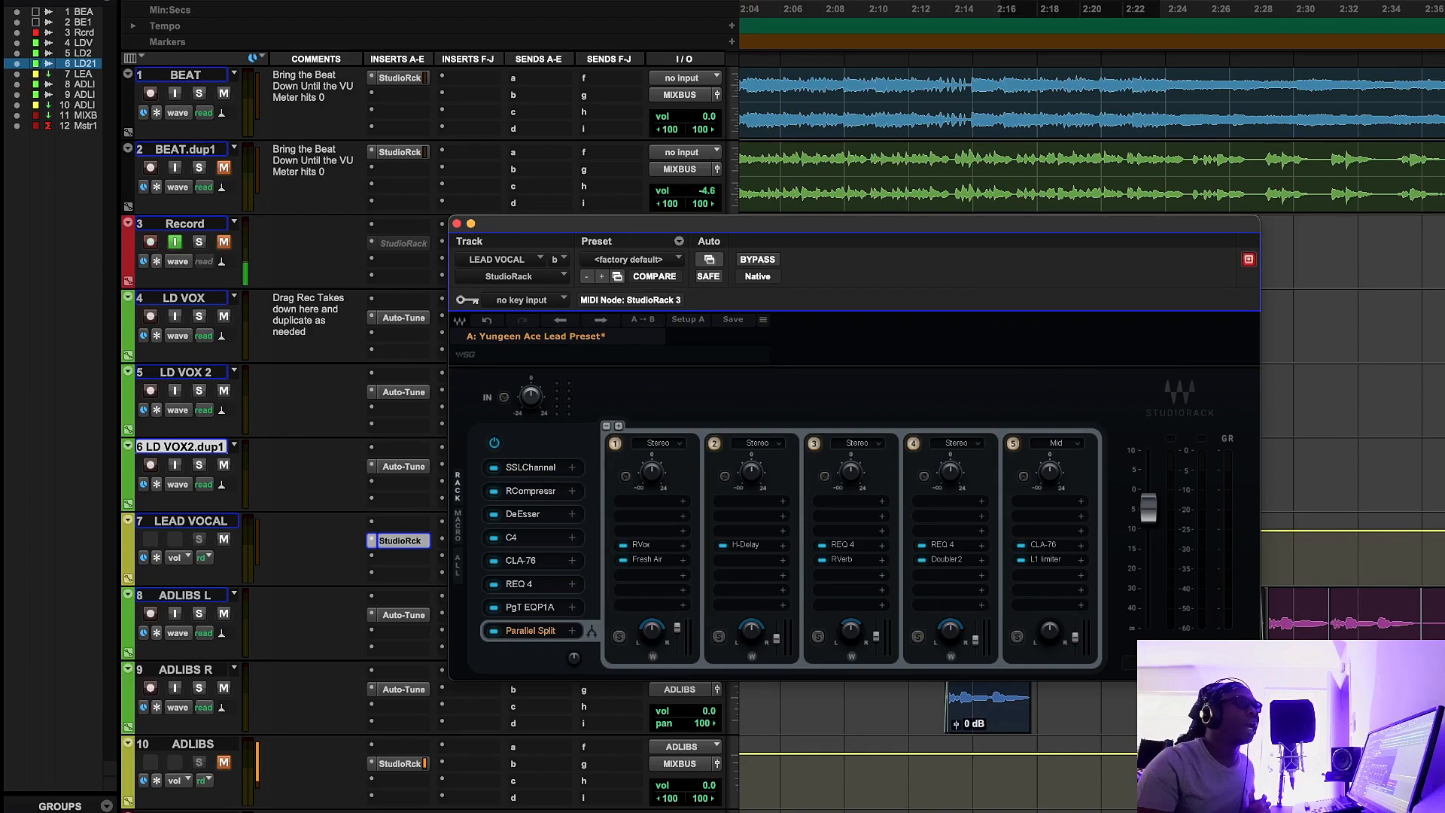
drag(1444, 75, 1038, 157)
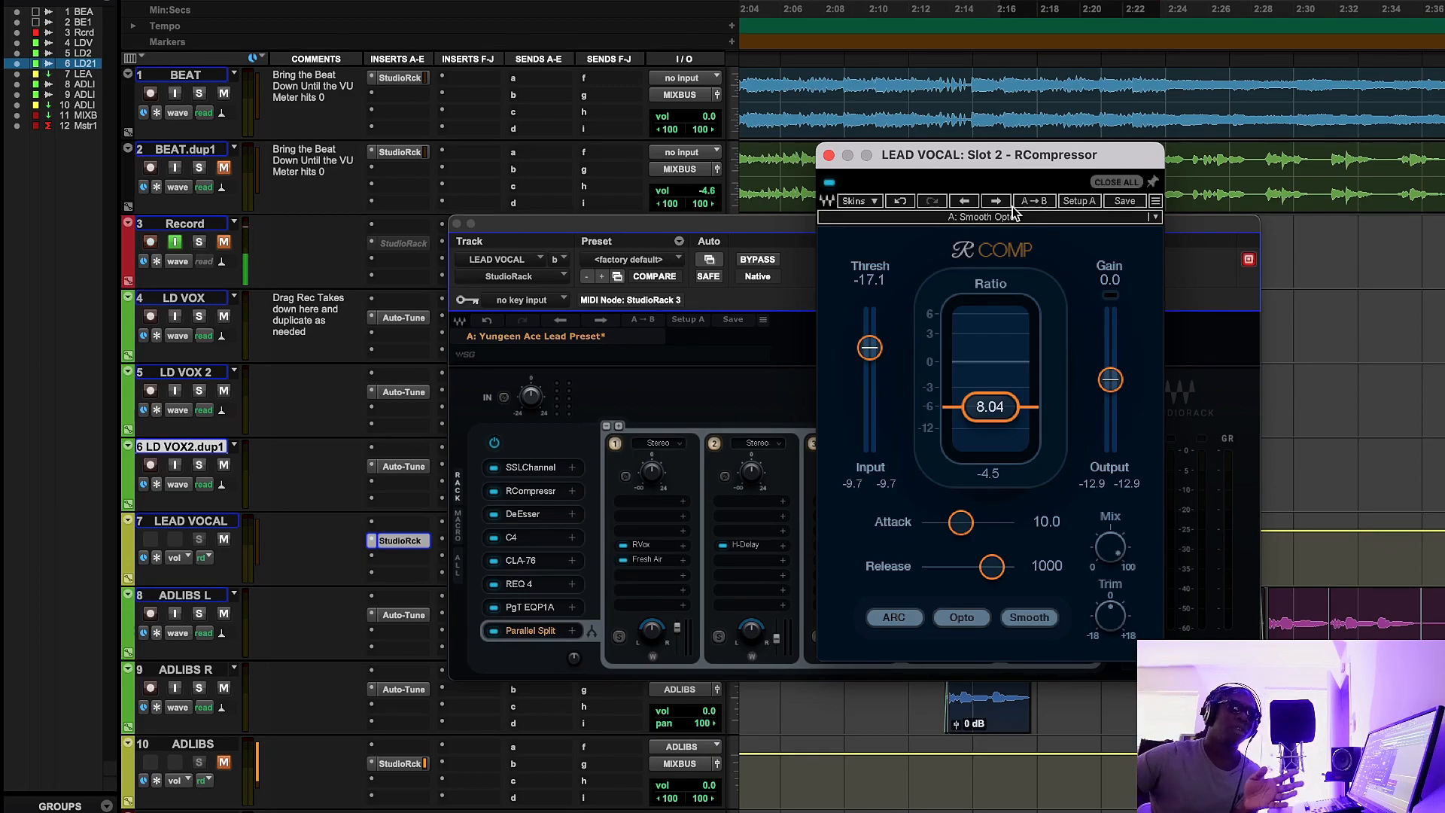
click(946, 10)
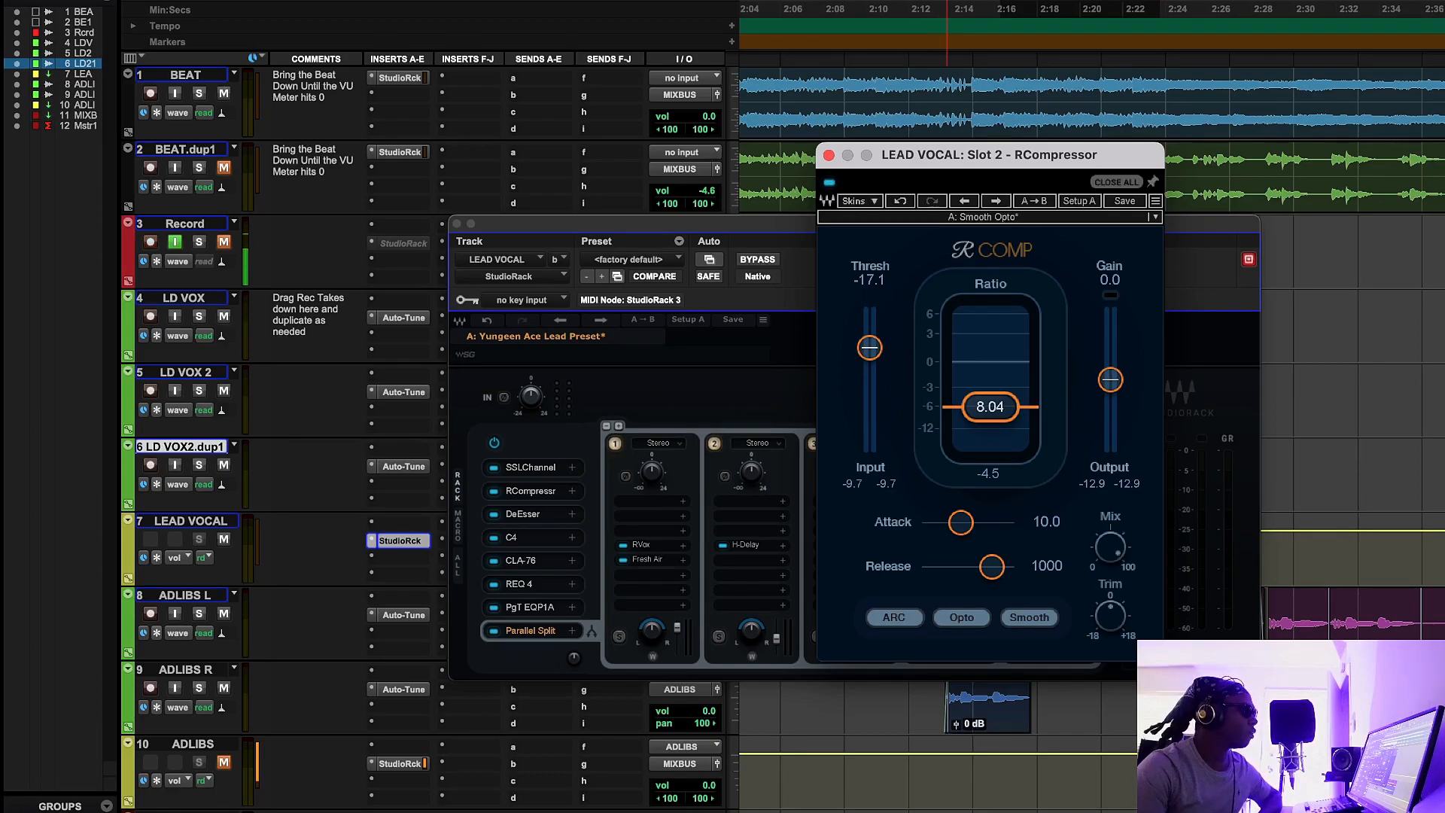
key(space)
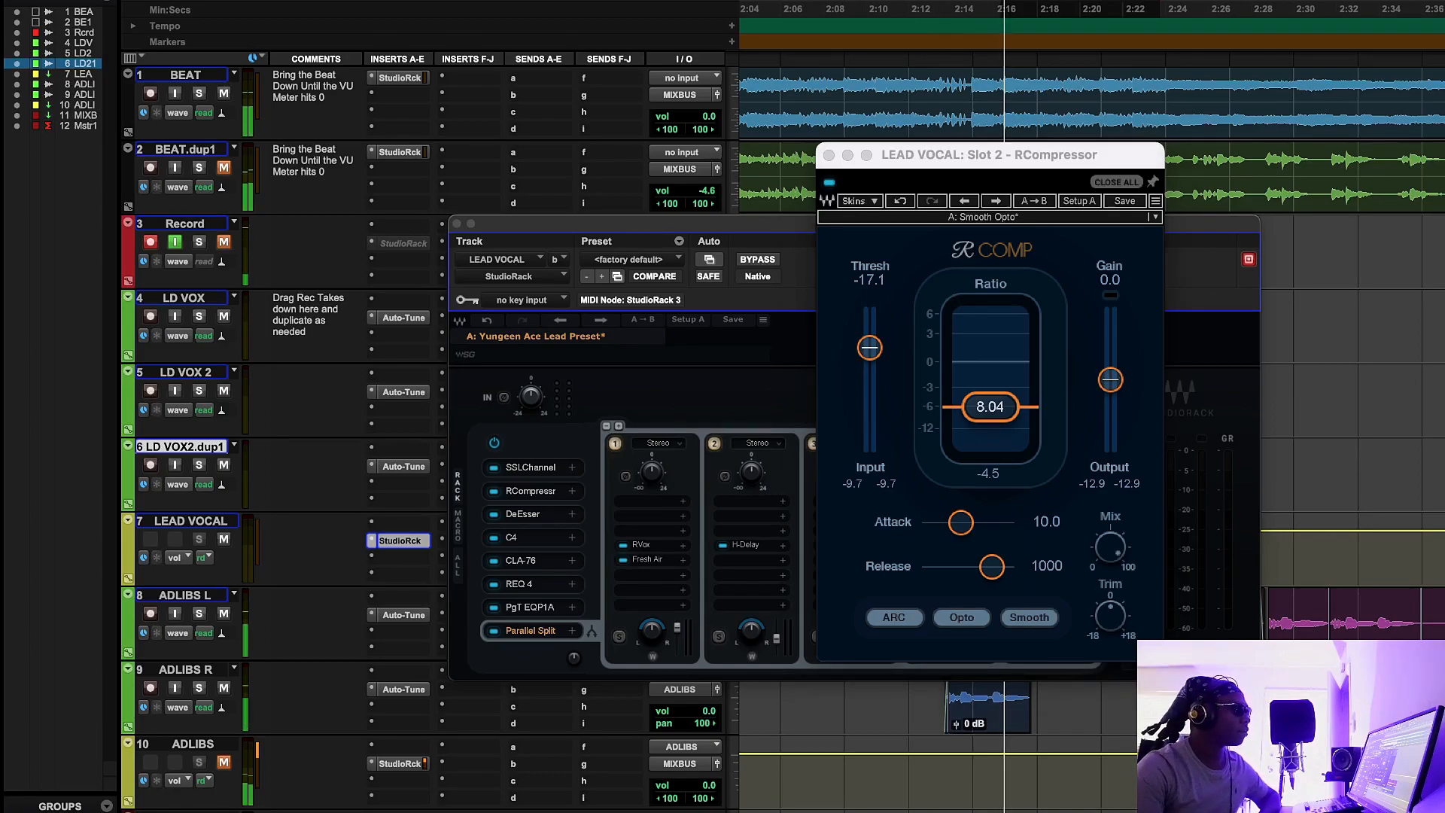
Step: Compare the lead vocal with RCompressor switched off and on during playback, leave it enabled, and stop playback
click(830, 184)
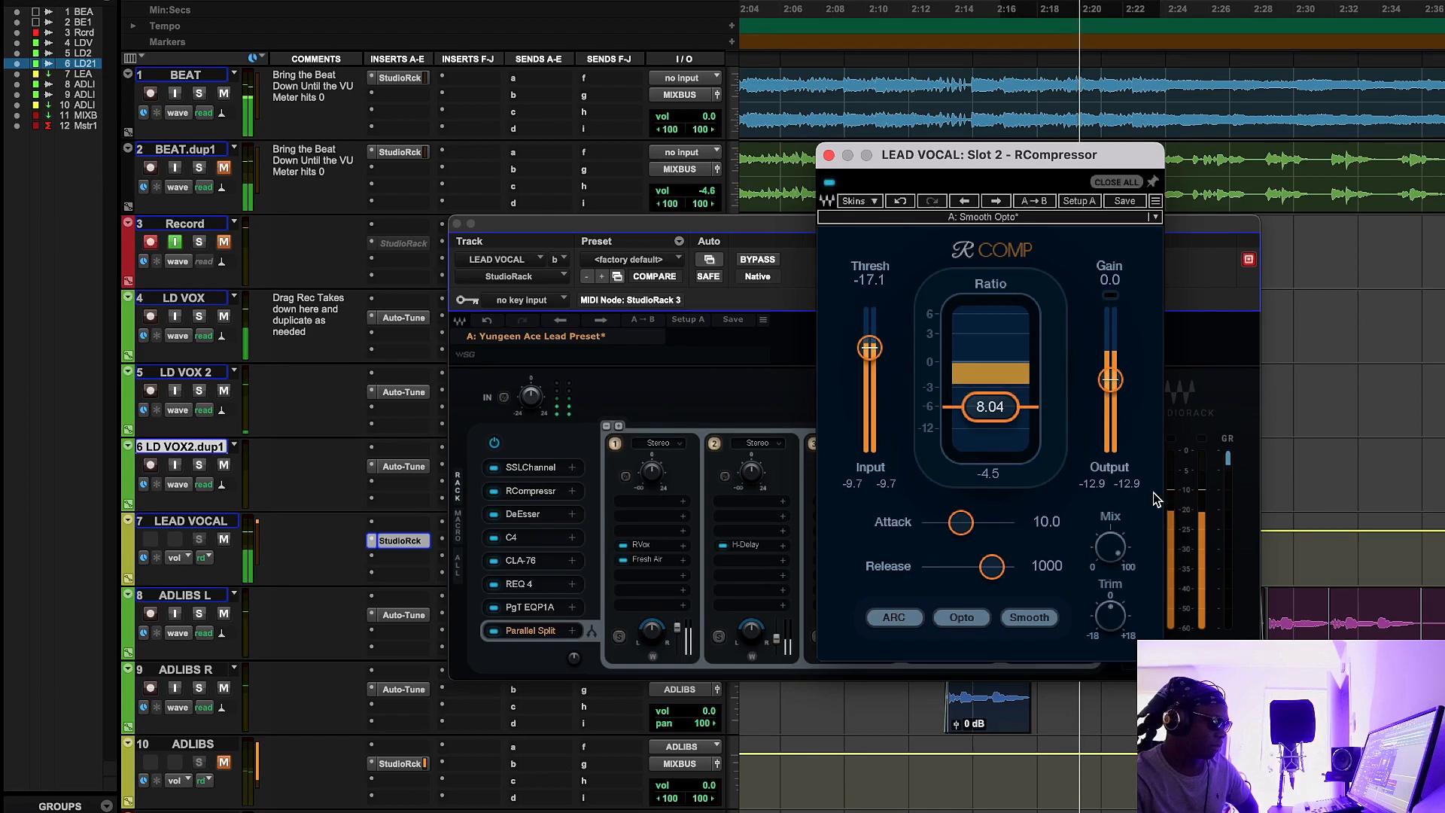
click(1206, 409)
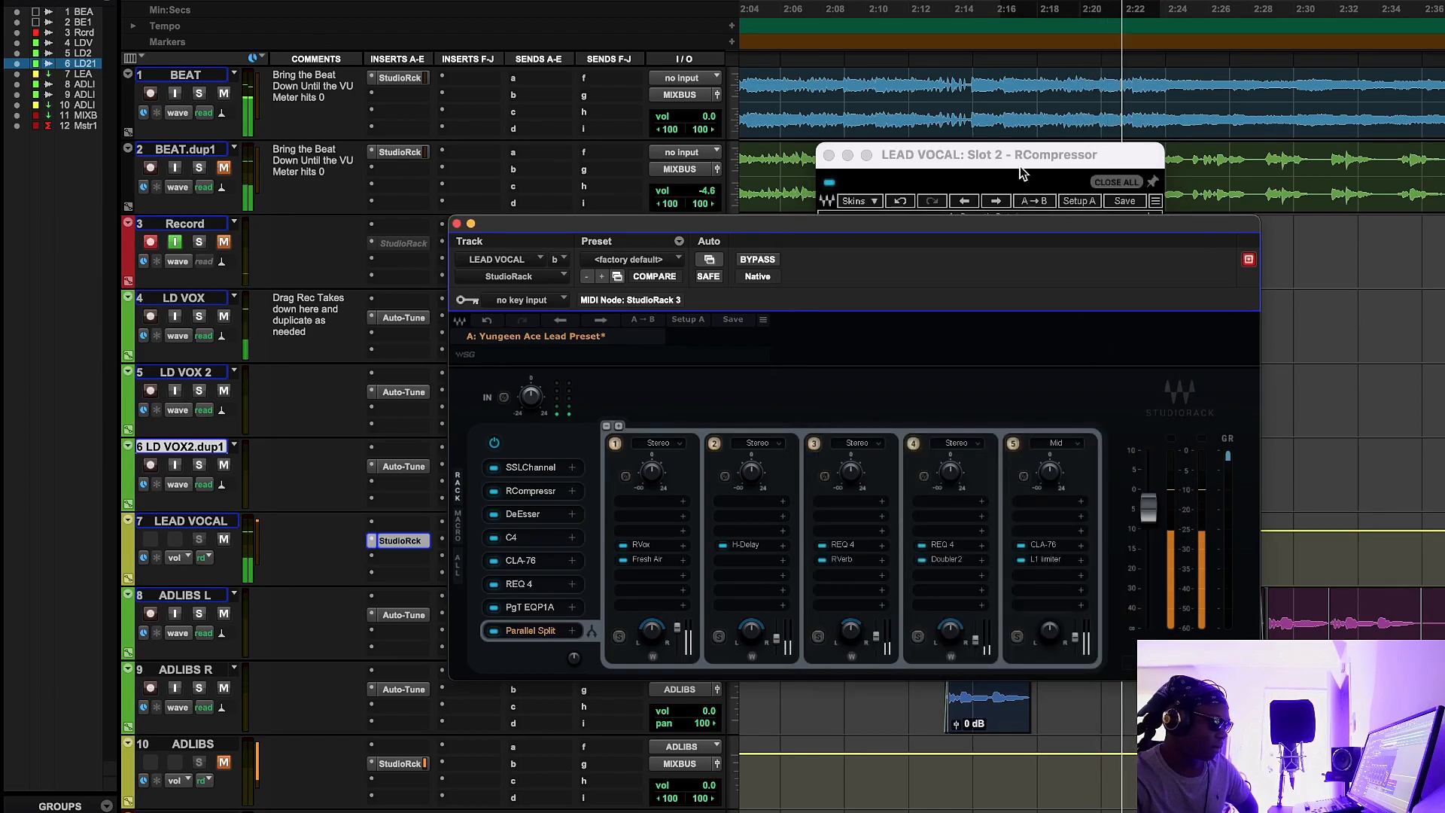
click(1023, 214)
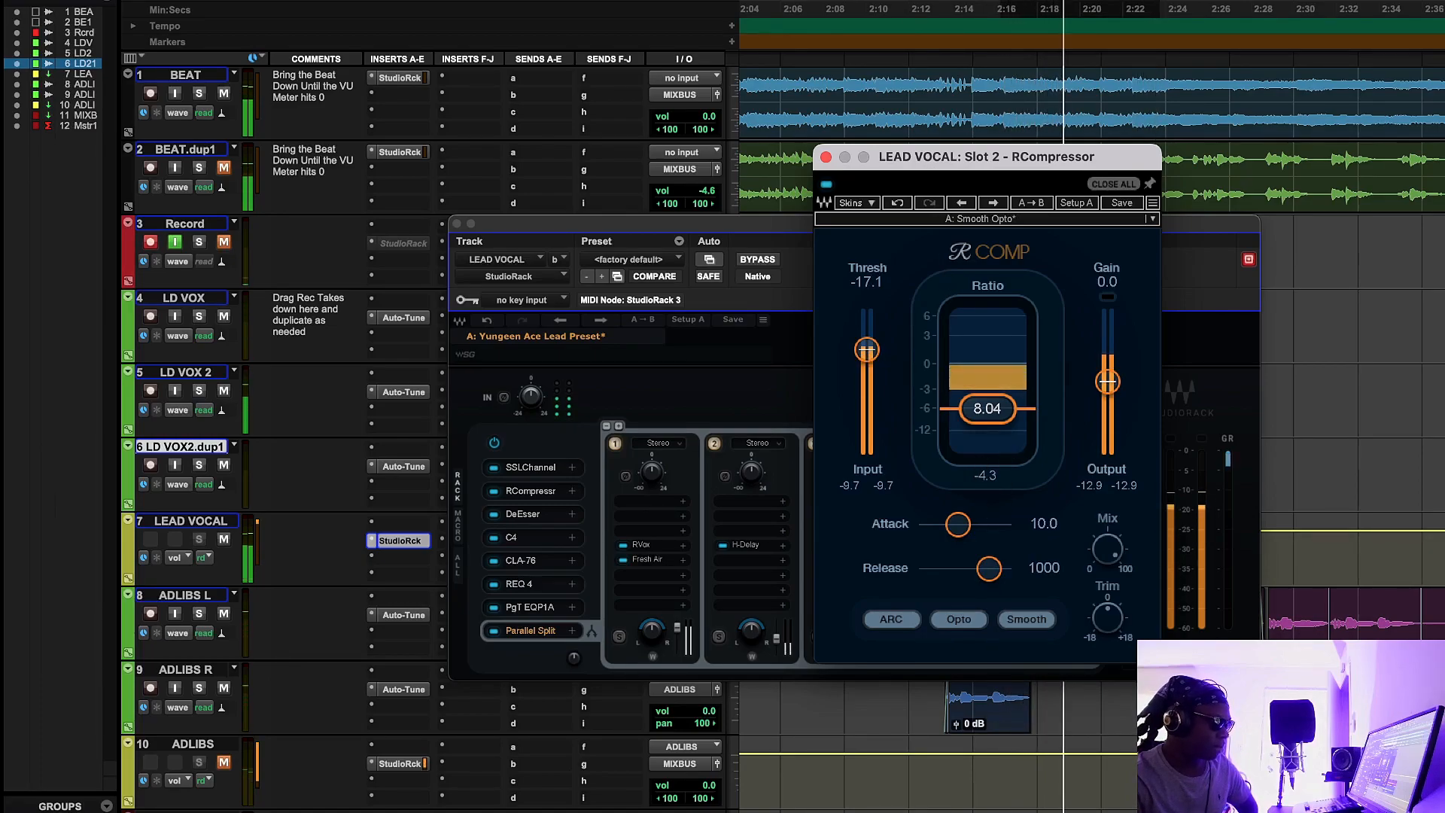
click(939, 70)
key(space)
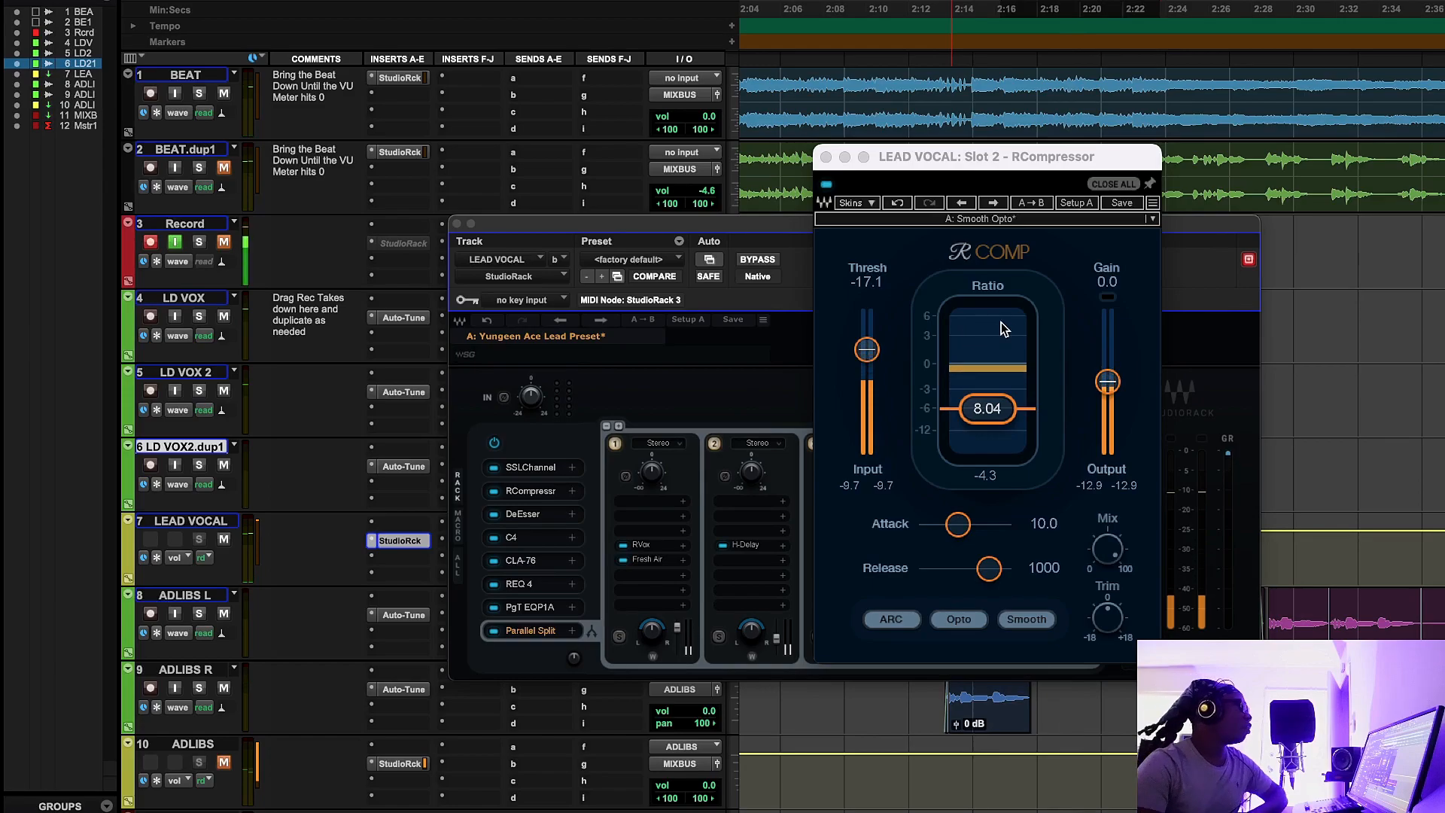
click(1328, 443)
click(1356, 432)
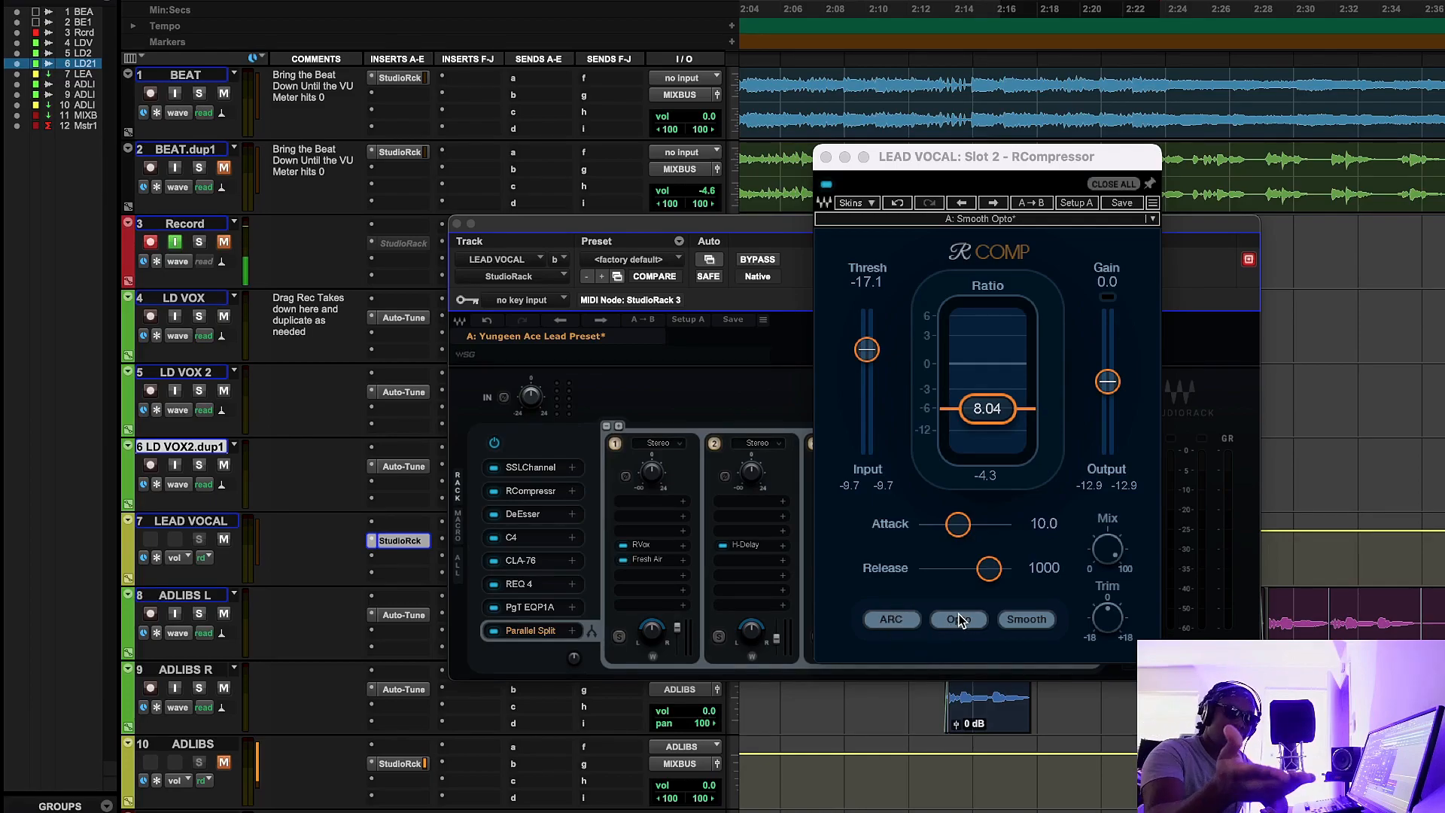
Step: Switch RCompressor's character from Smooth to Warm and back to Smooth
click(1028, 619)
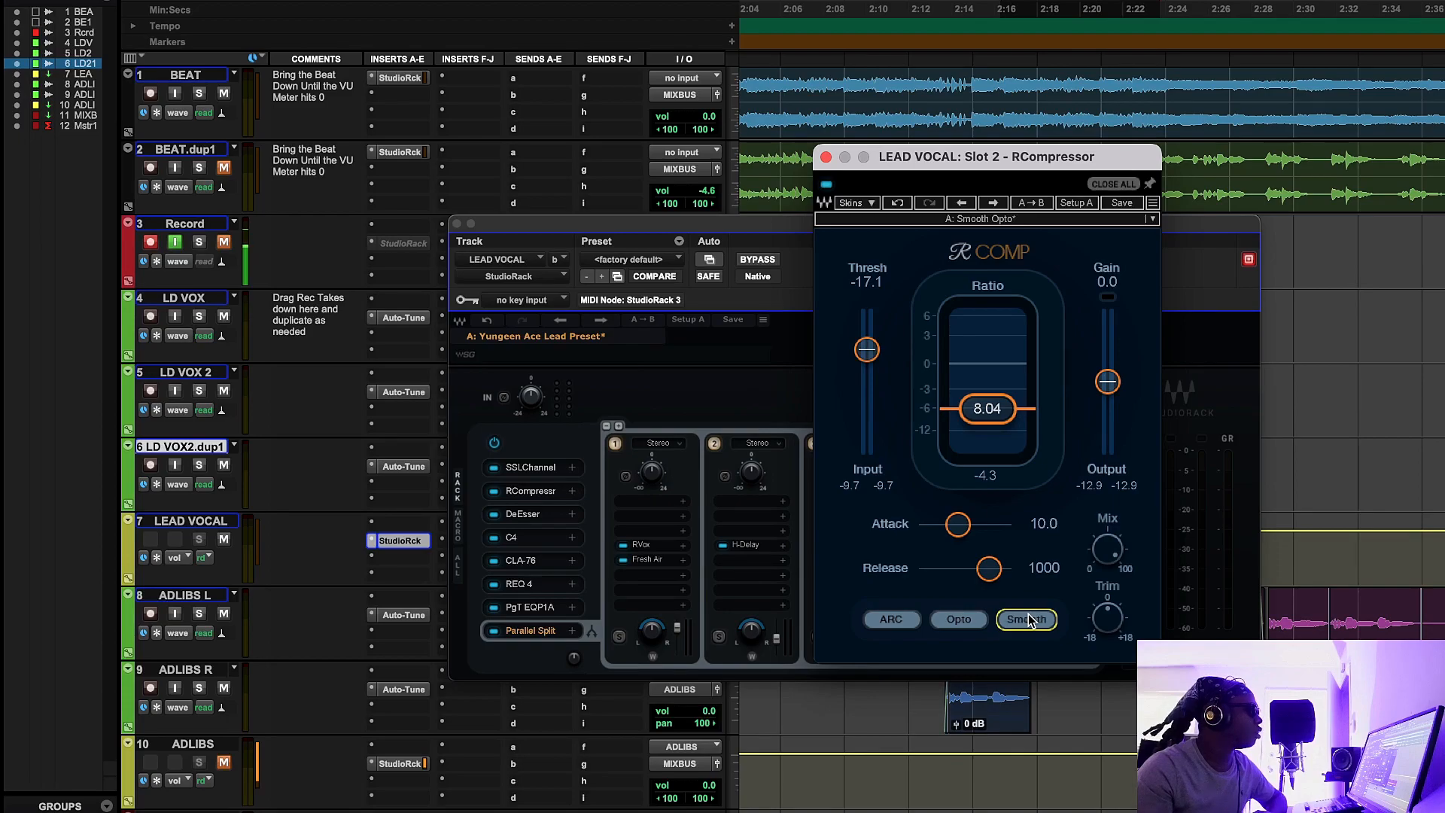
click(1040, 625)
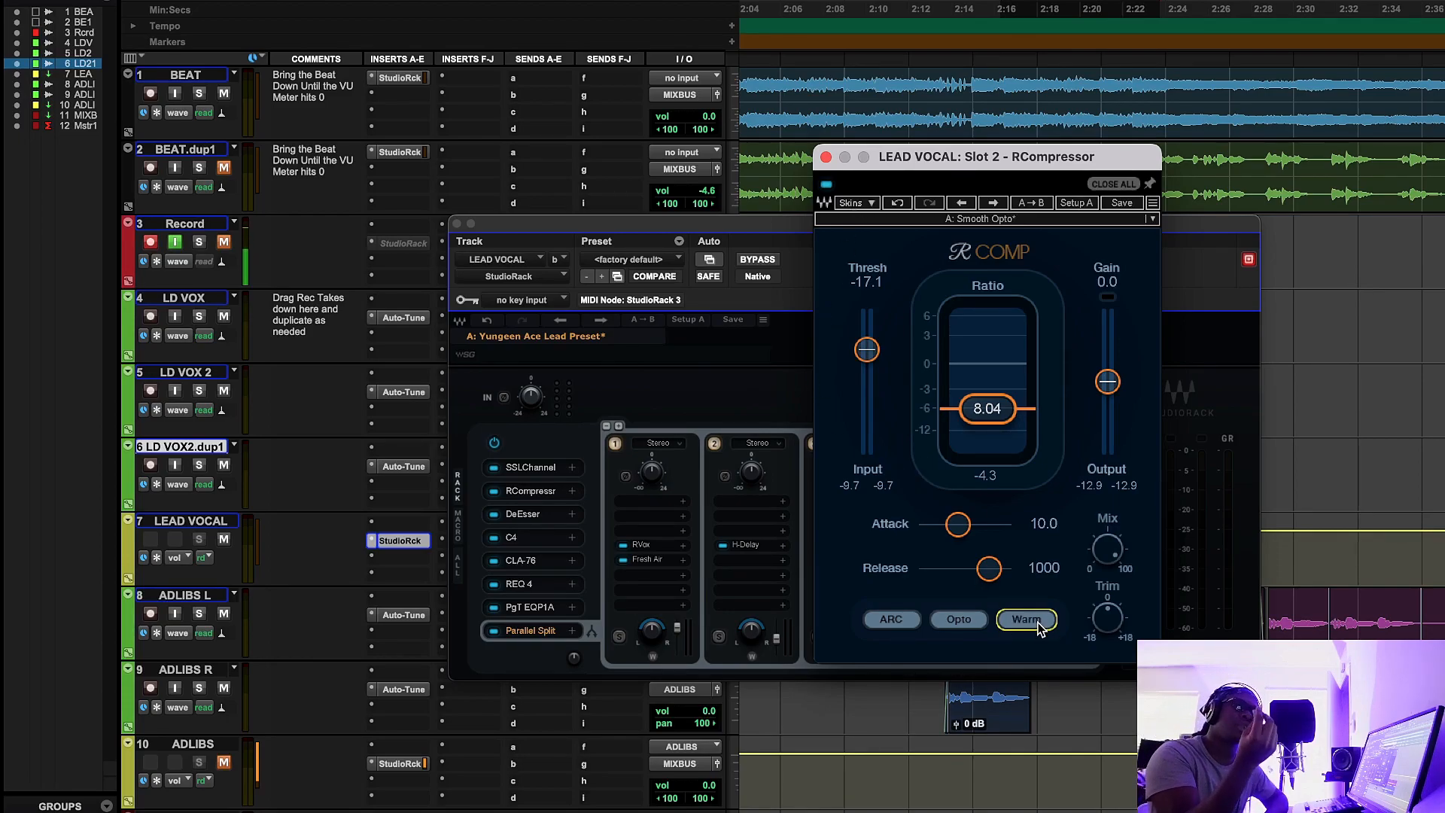
click(1039, 627)
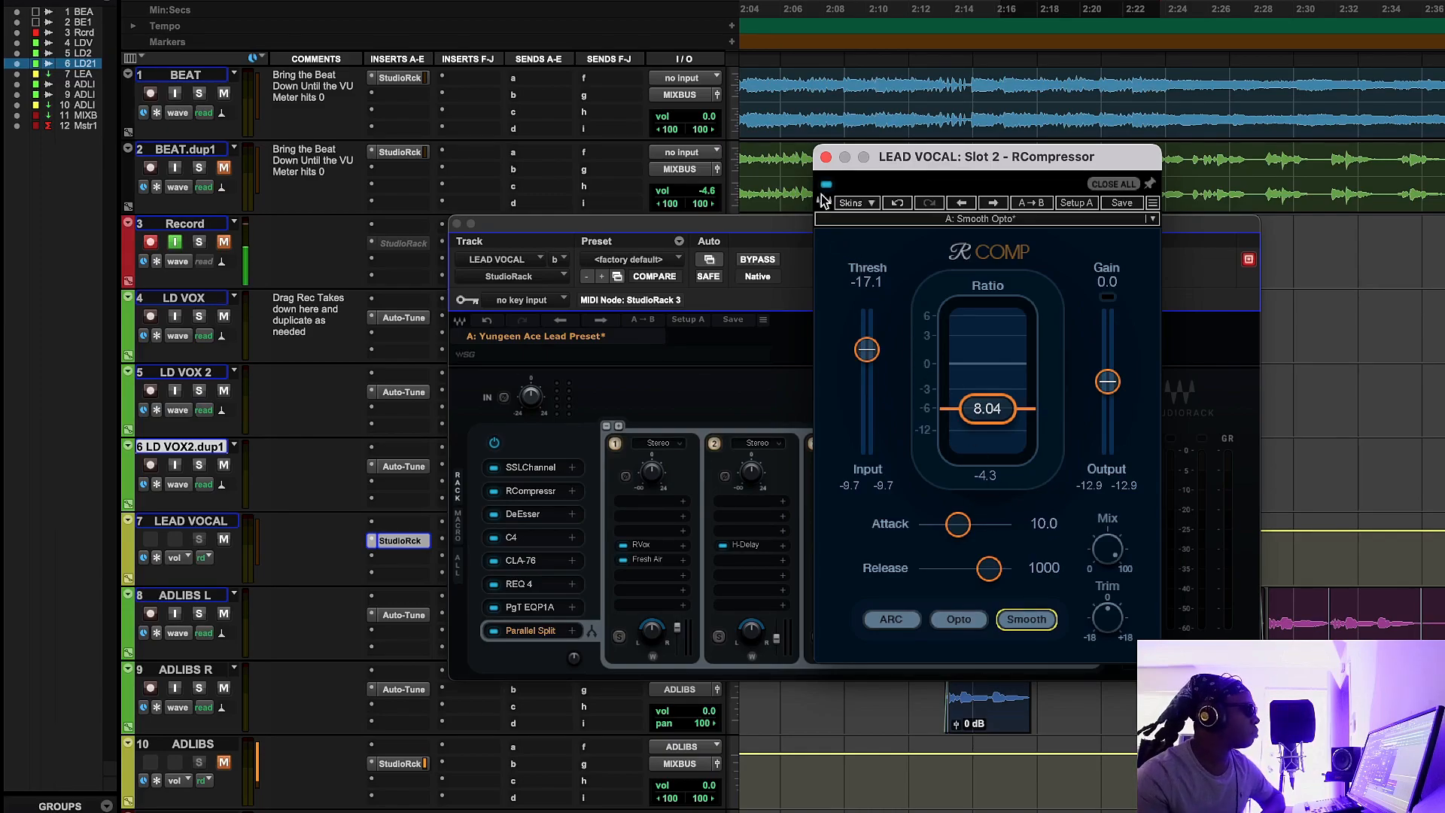
Step: Close RCompressor, open the DeEsser from the lead vocal rack, and place its window over the parallel split section
click(826, 157)
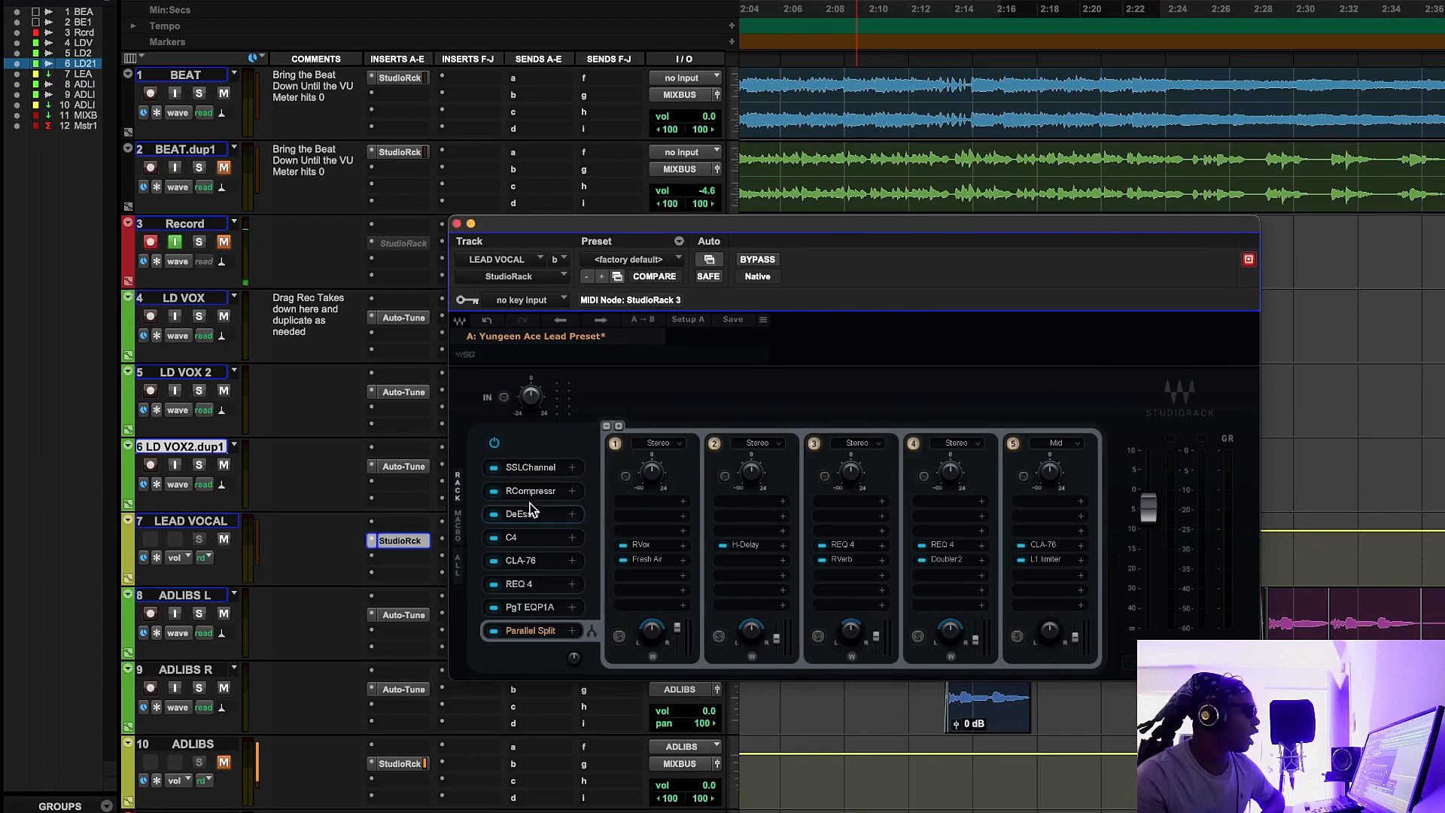
click(523, 514)
drag(1150, 273, 800, 279)
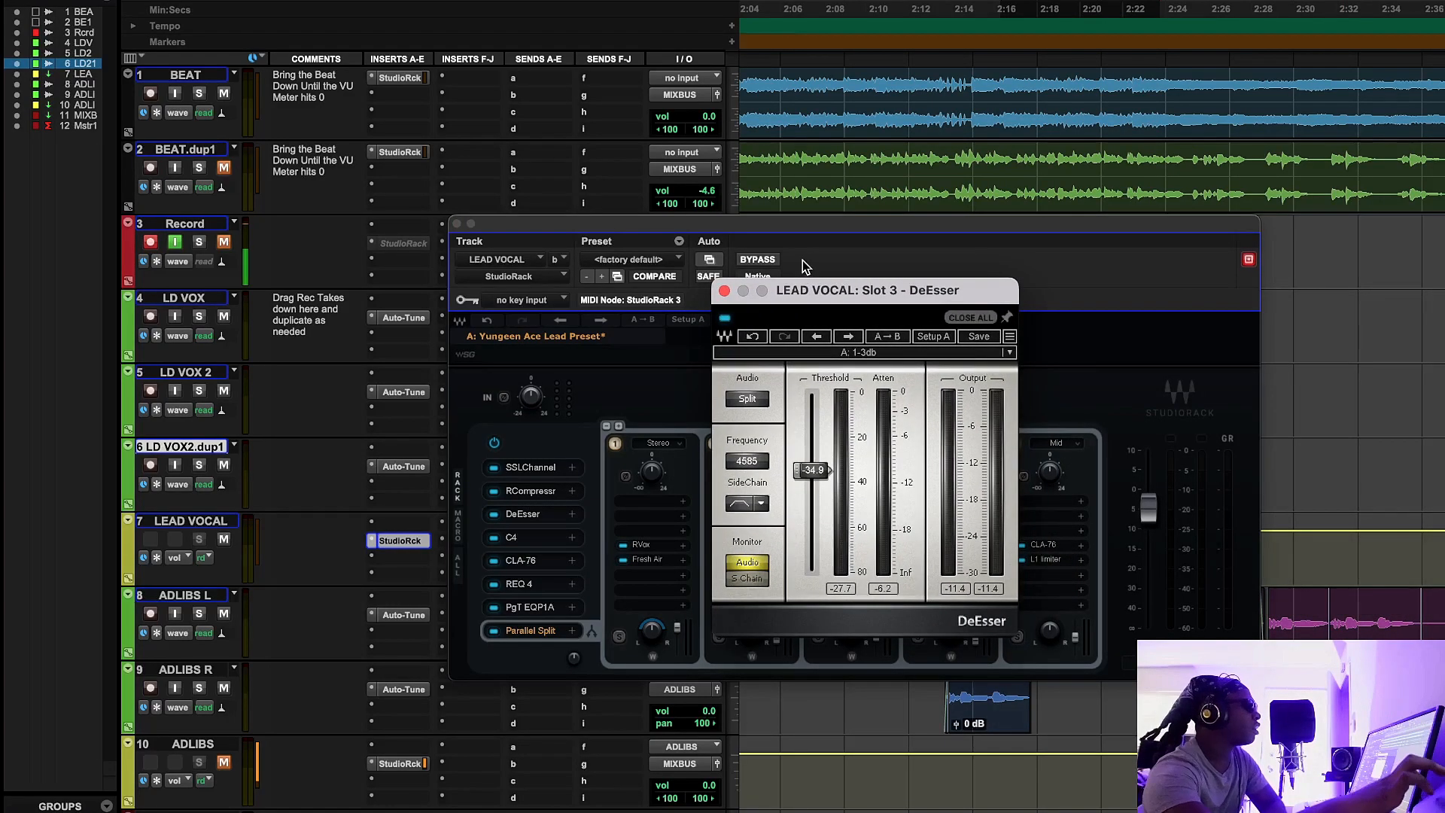
Step: Audition the lead vocal through the DeEsser with the StudioRack window moved lower to uncover the tracks, and stop playback
key(space)
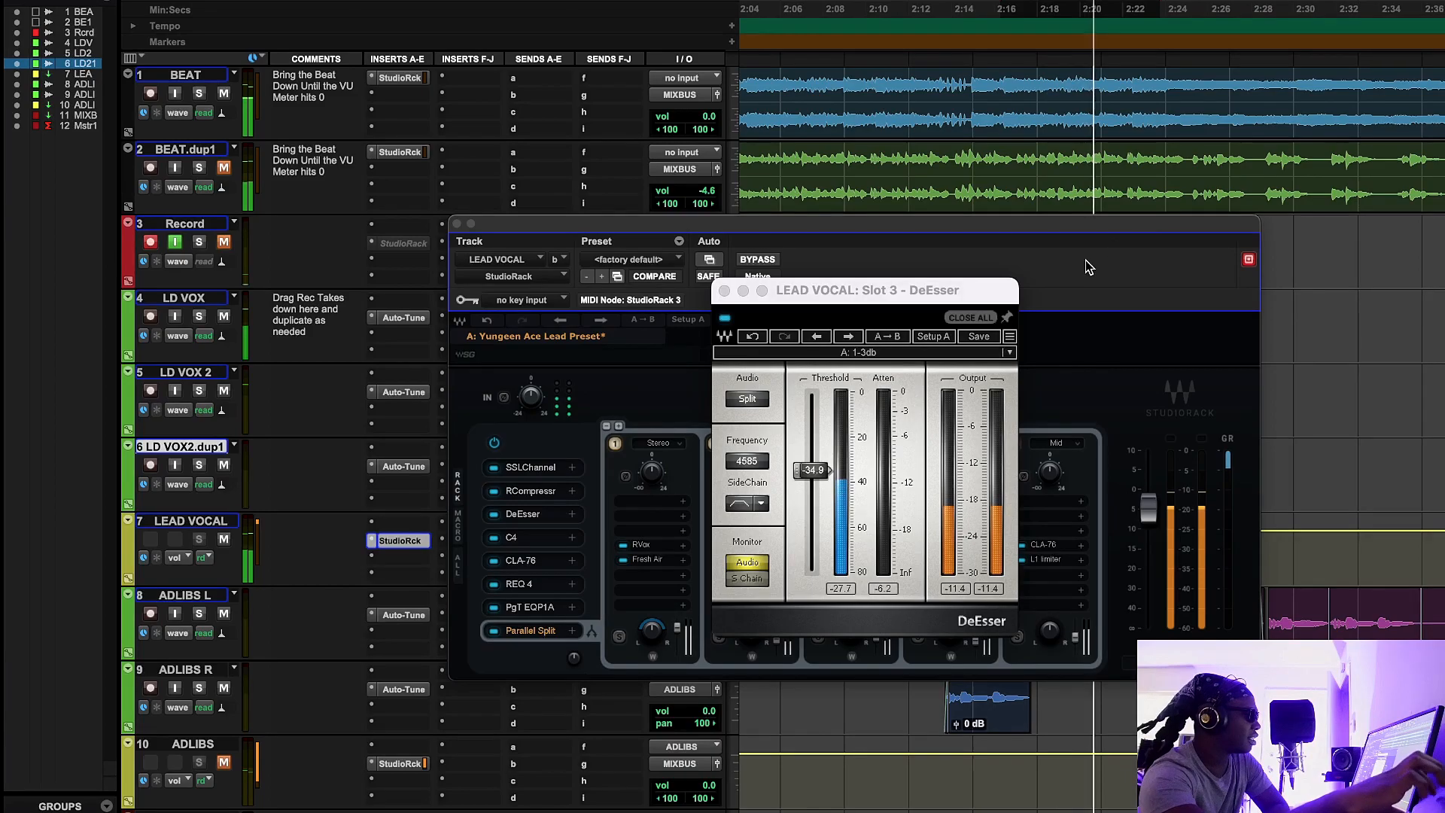
click(1047, 223)
drag(1048, 222, 1232, 225)
drag(1118, 223, 896, 324)
click(896, 293)
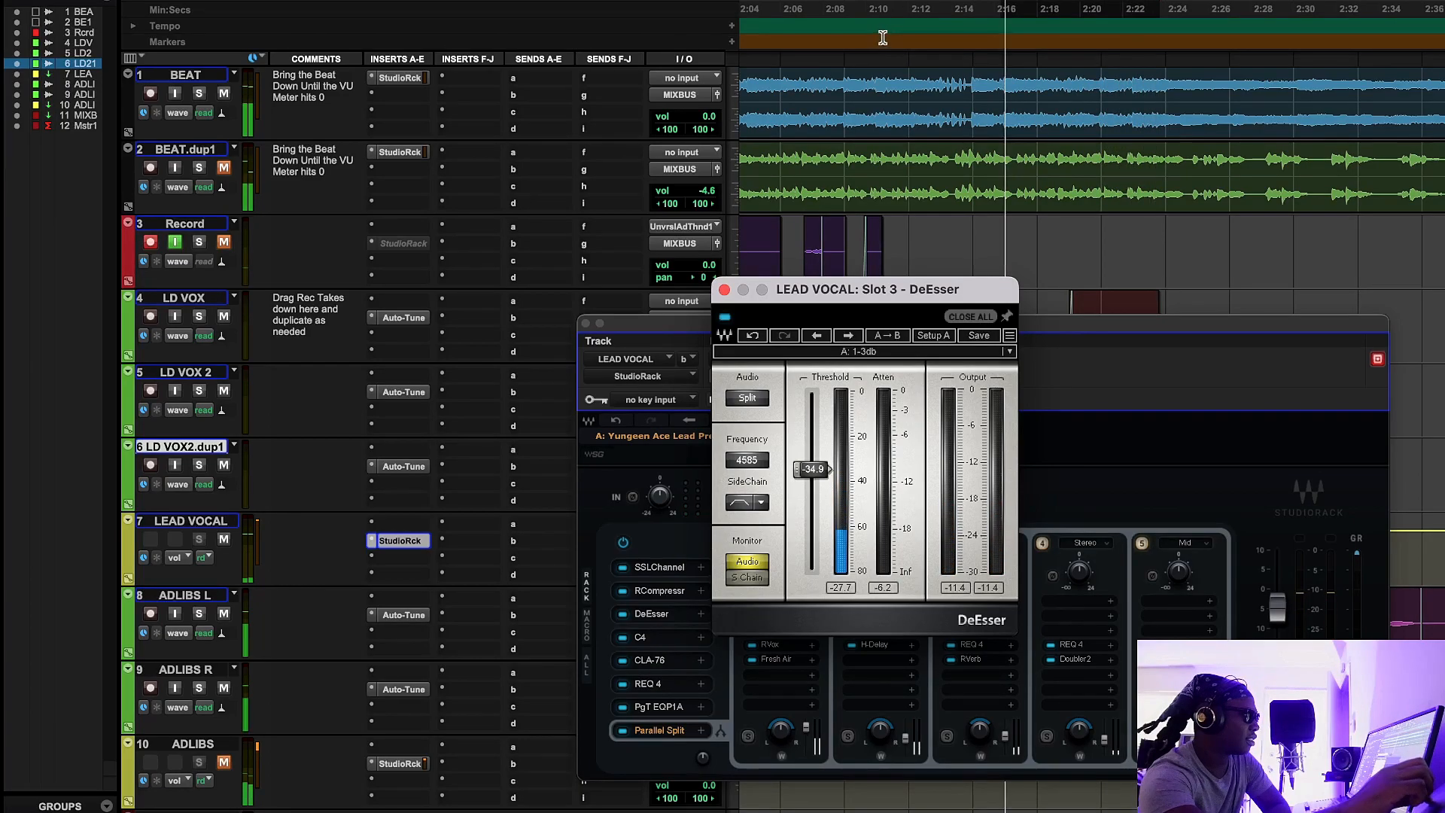
key(space)
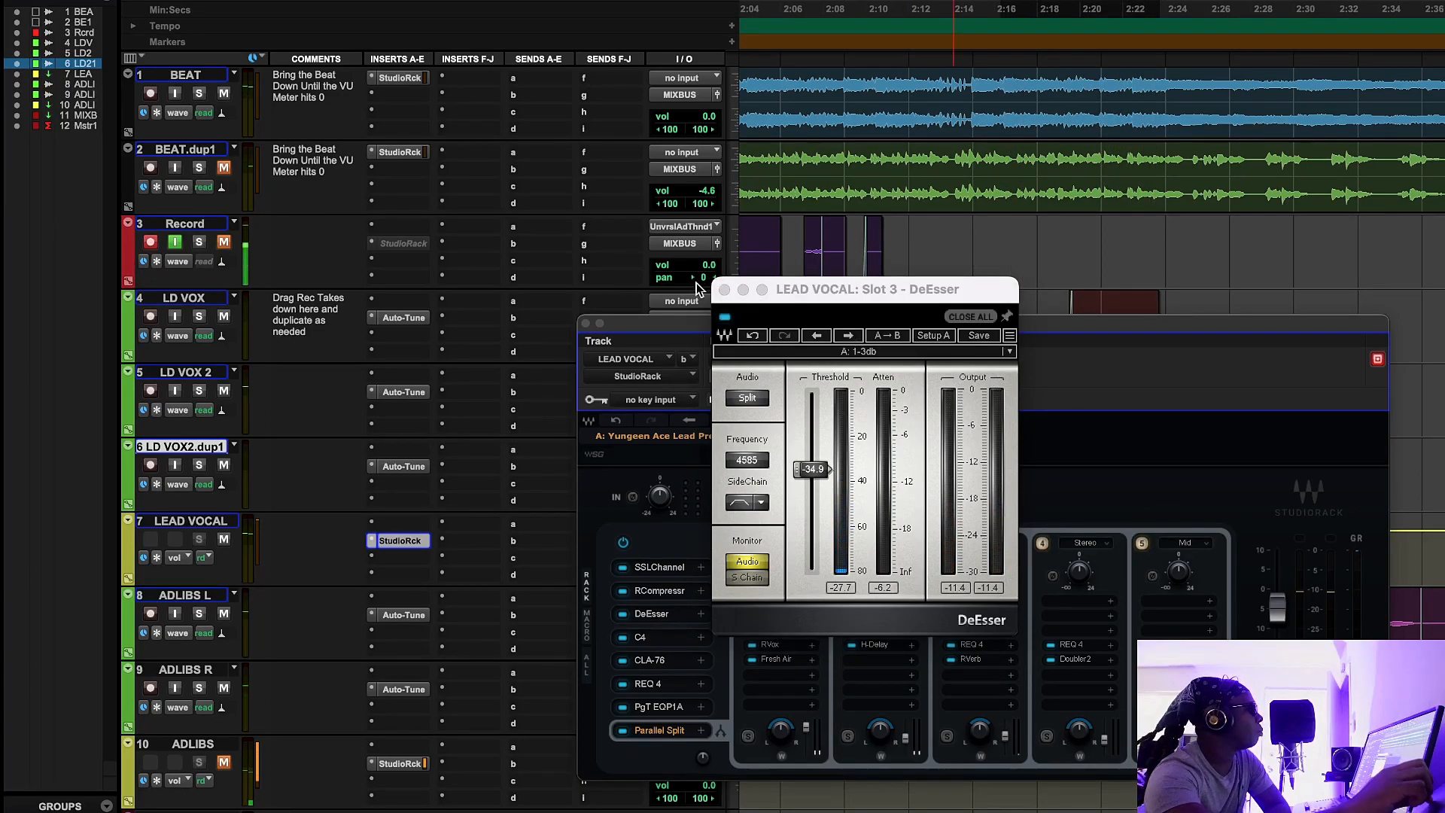
Step: Close the DeEsser, move the StudioRack window back up, and open the C4 plug-in beside the rack's chain
click(724, 289)
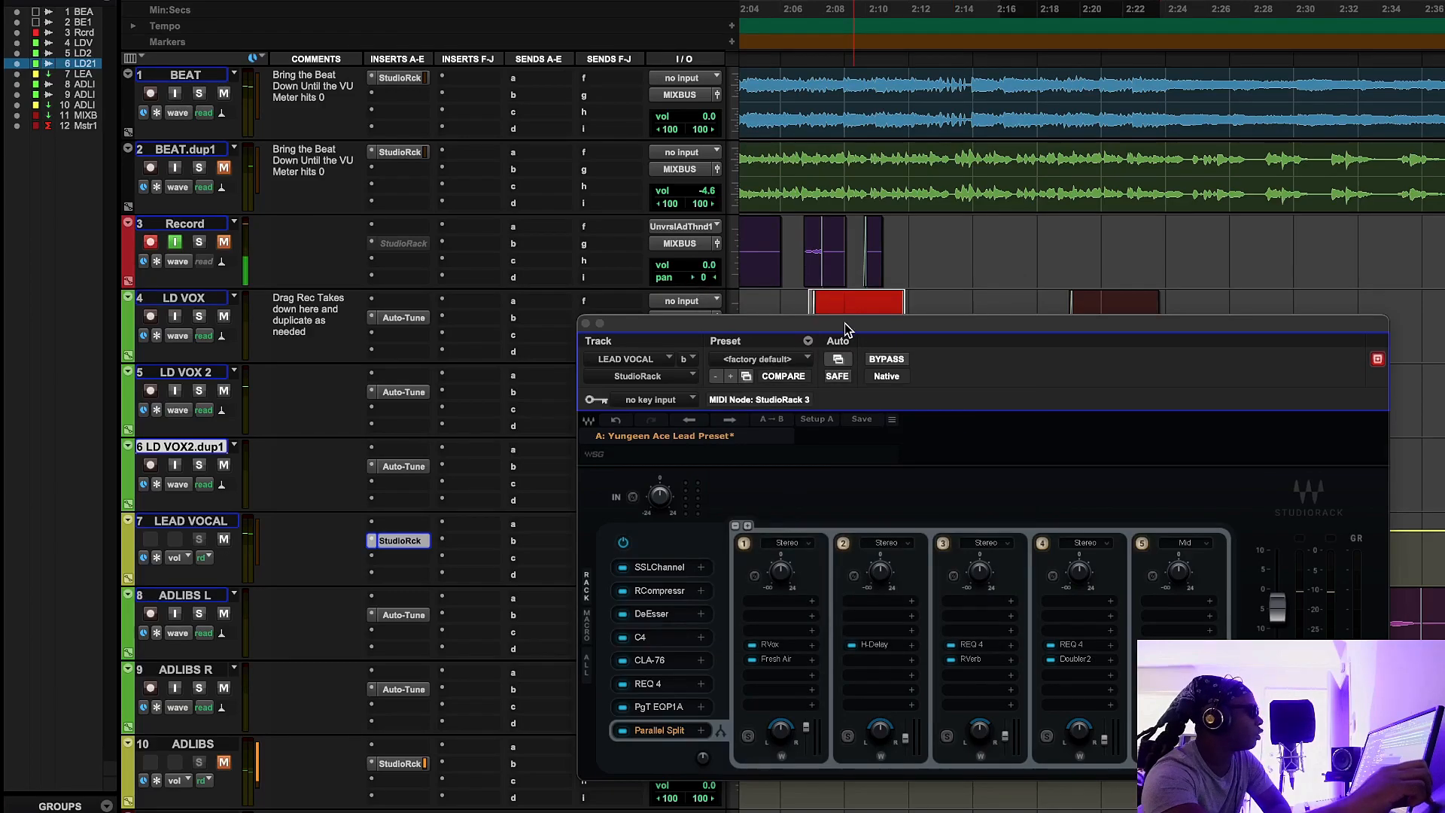
drag(844, 322, 796, 205)
click(598, 523)
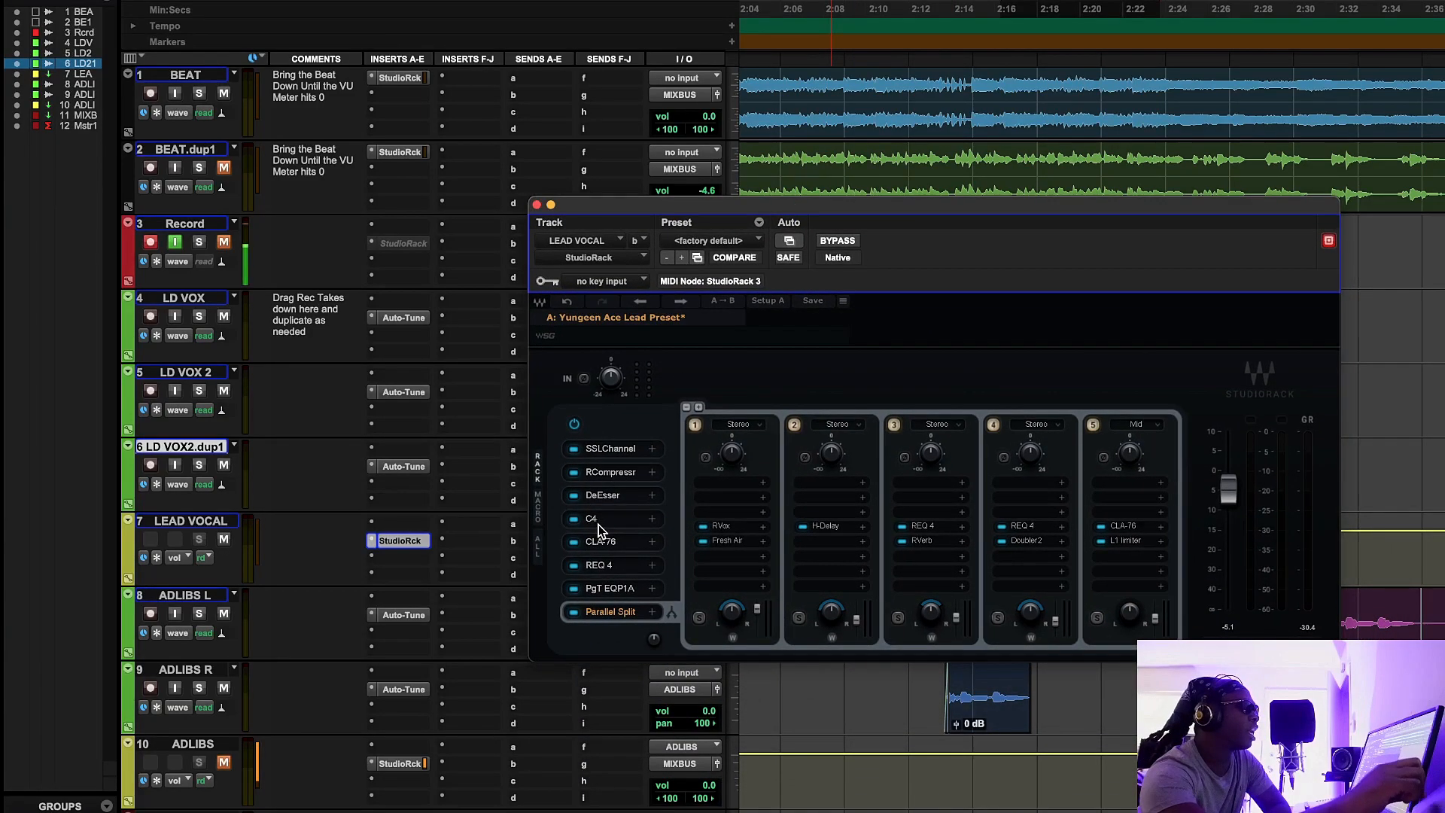
drag(1438, 250, 813, 279)
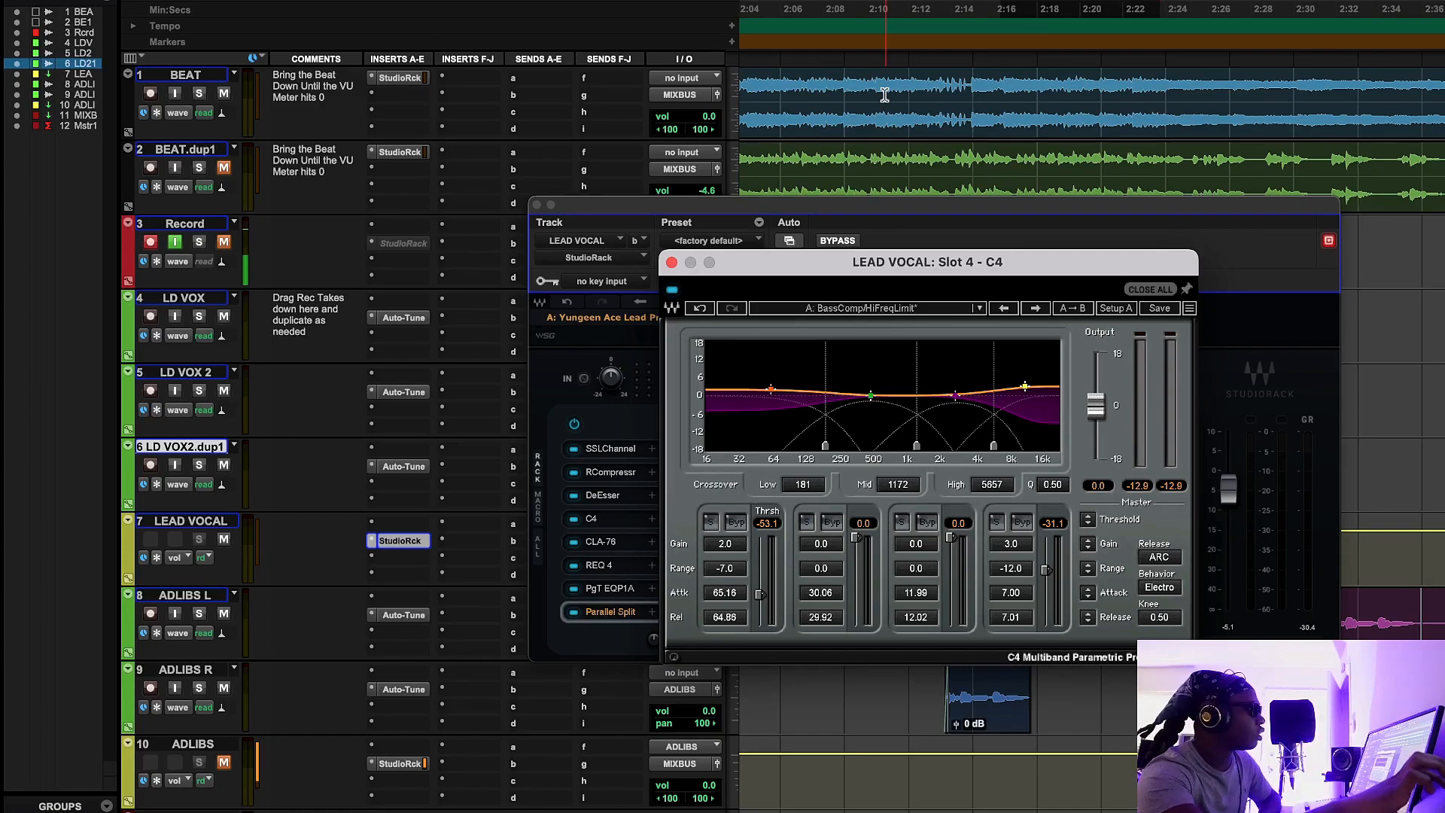
Step: Audition the lead vocal through the C4 multiband compressor and stop playback
click(1000, 120)
key(space)
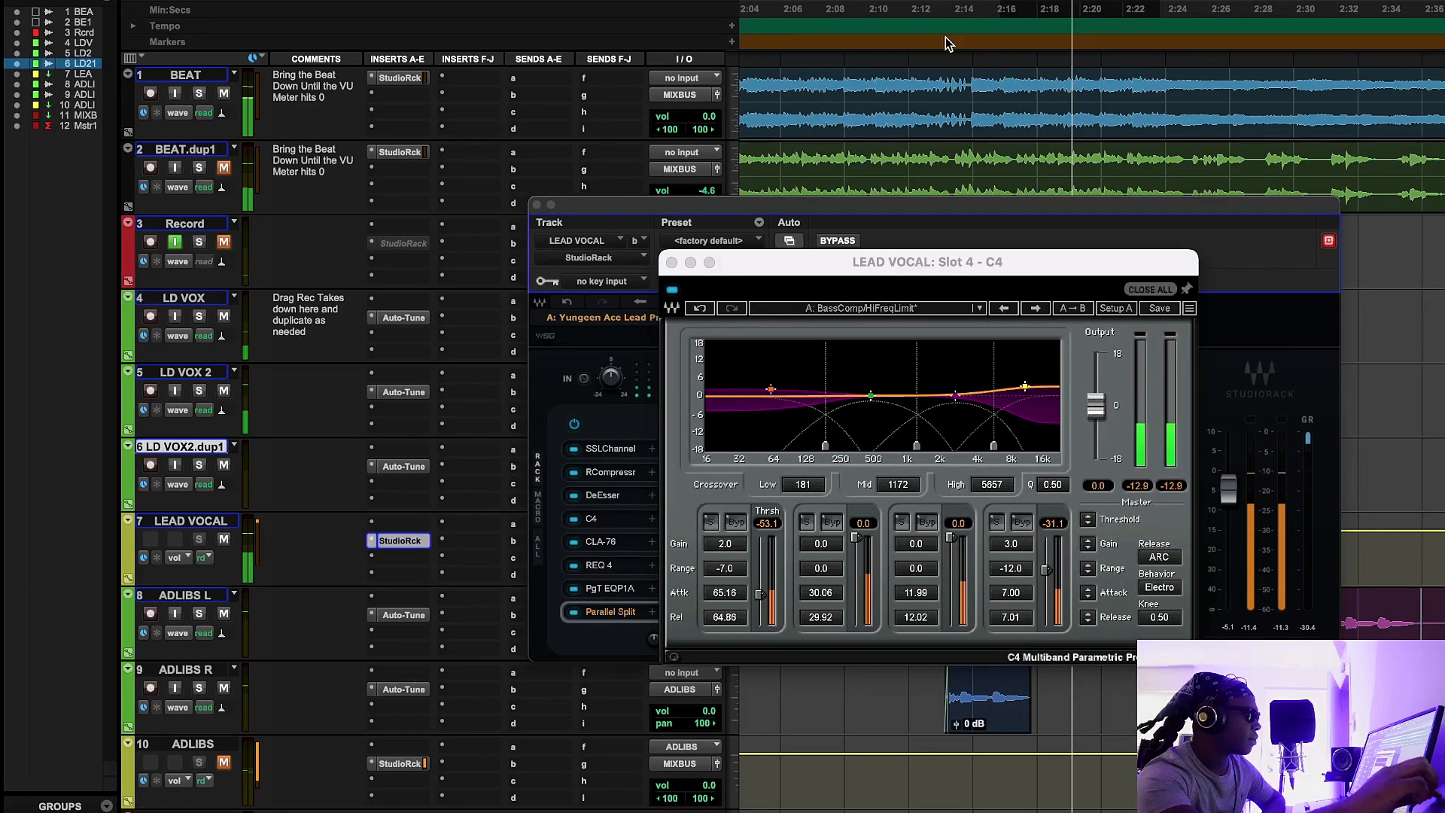
key(space)
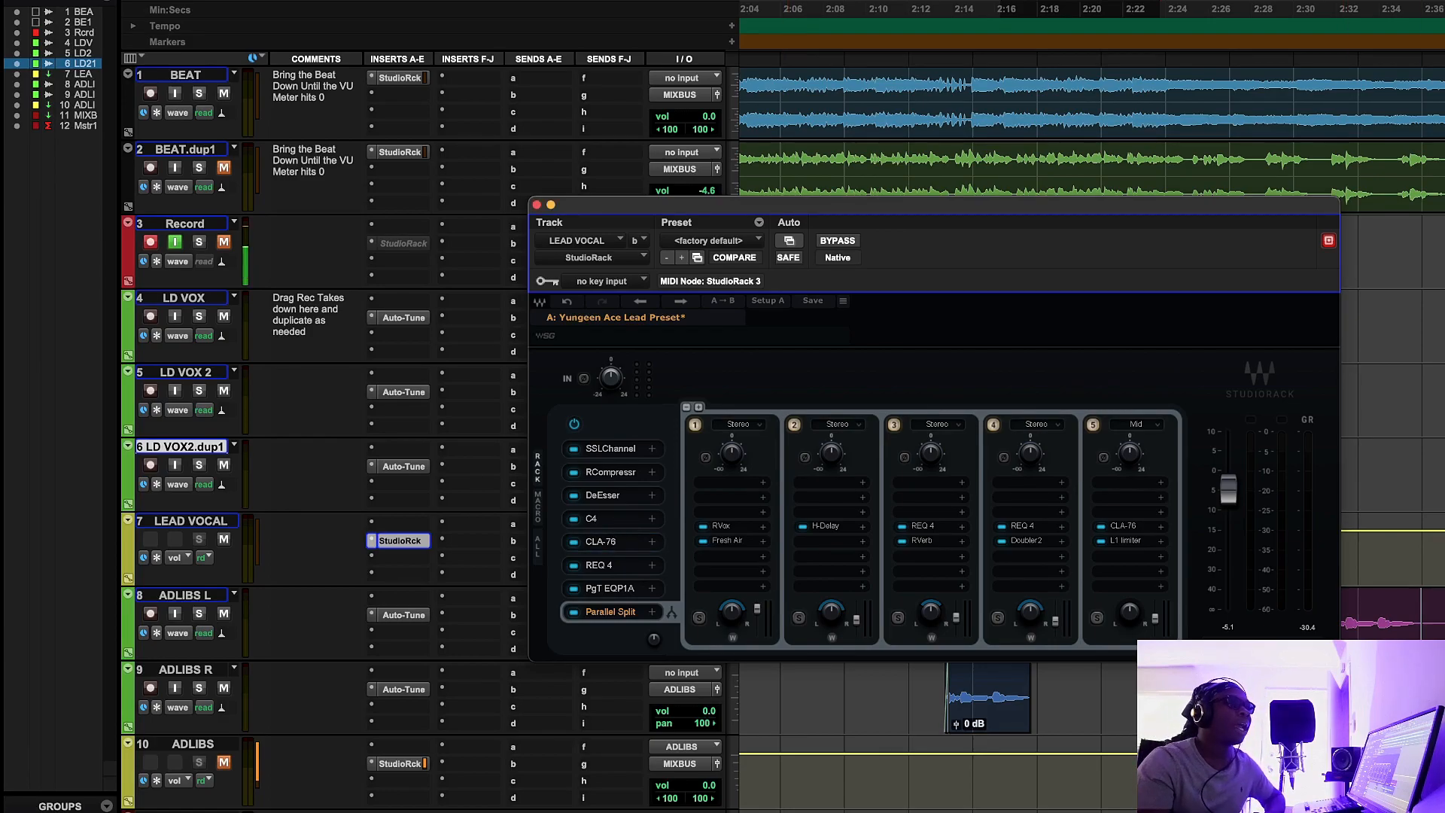
Step: Place the CLA-76 window over the lead vocal rack and start playback from about 2:12
drag(1444, 289, 898, 314)
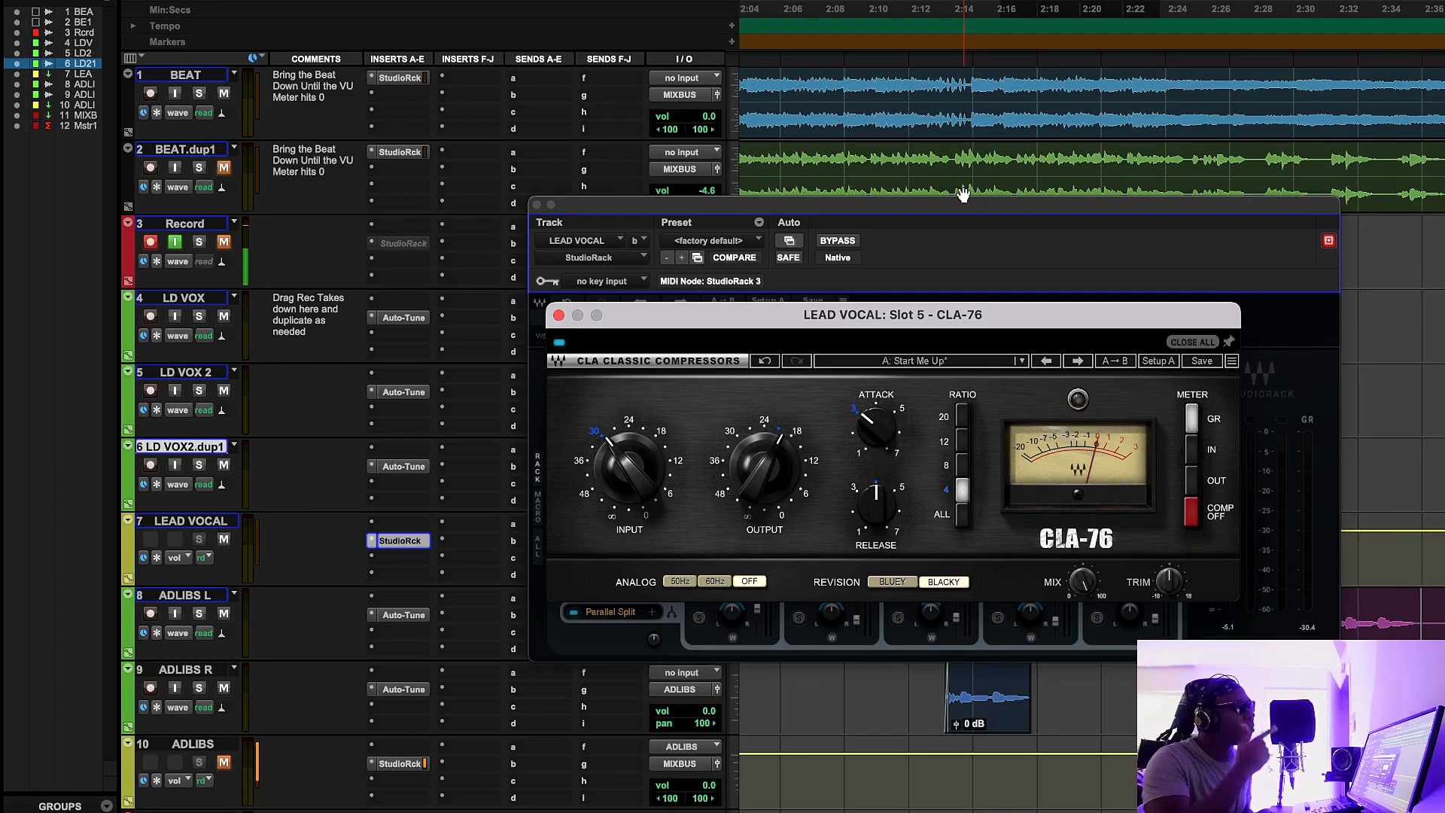
click(1036, 196)
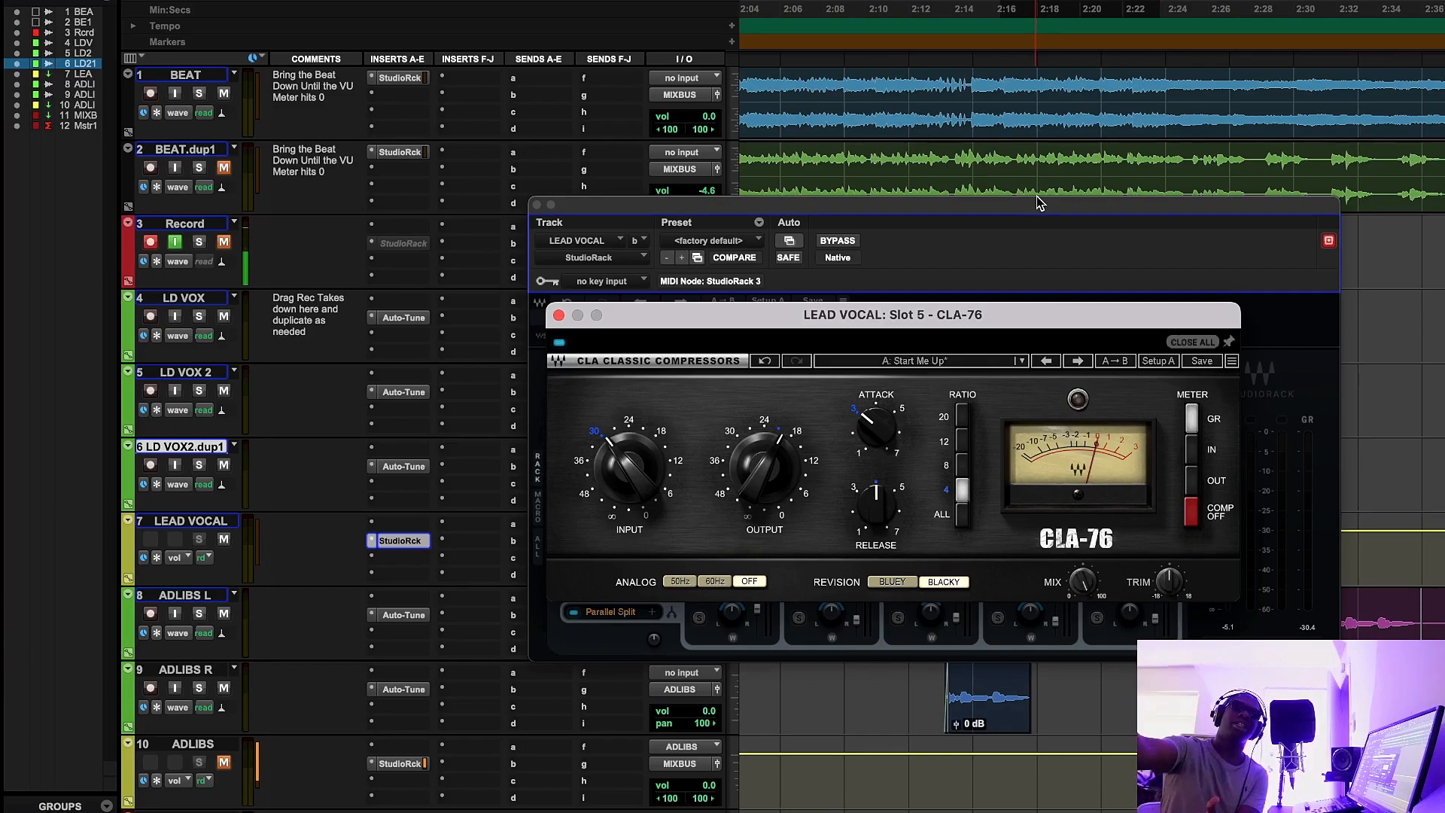
click(995, 199)
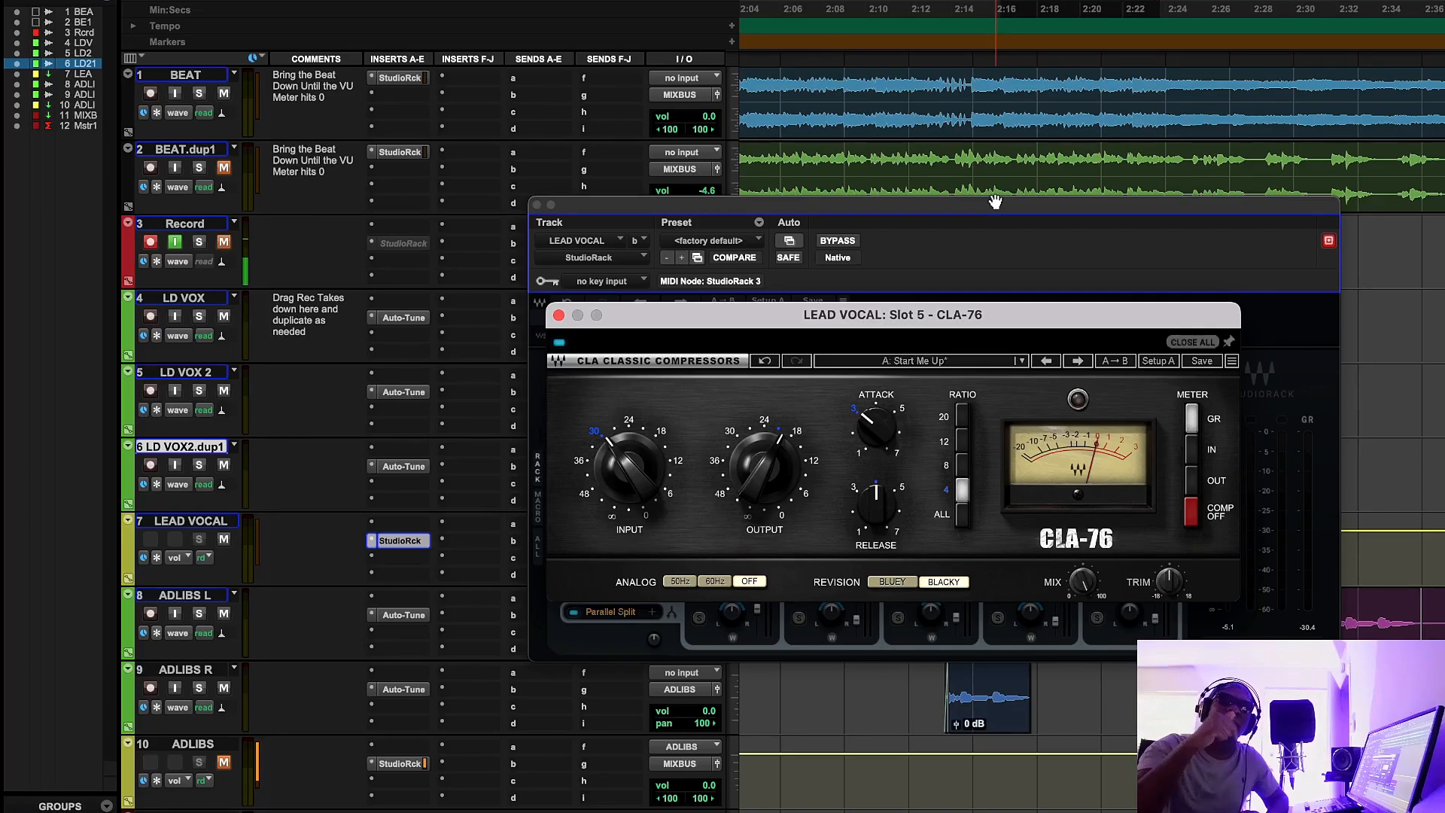
click(915, 8)
key(space)
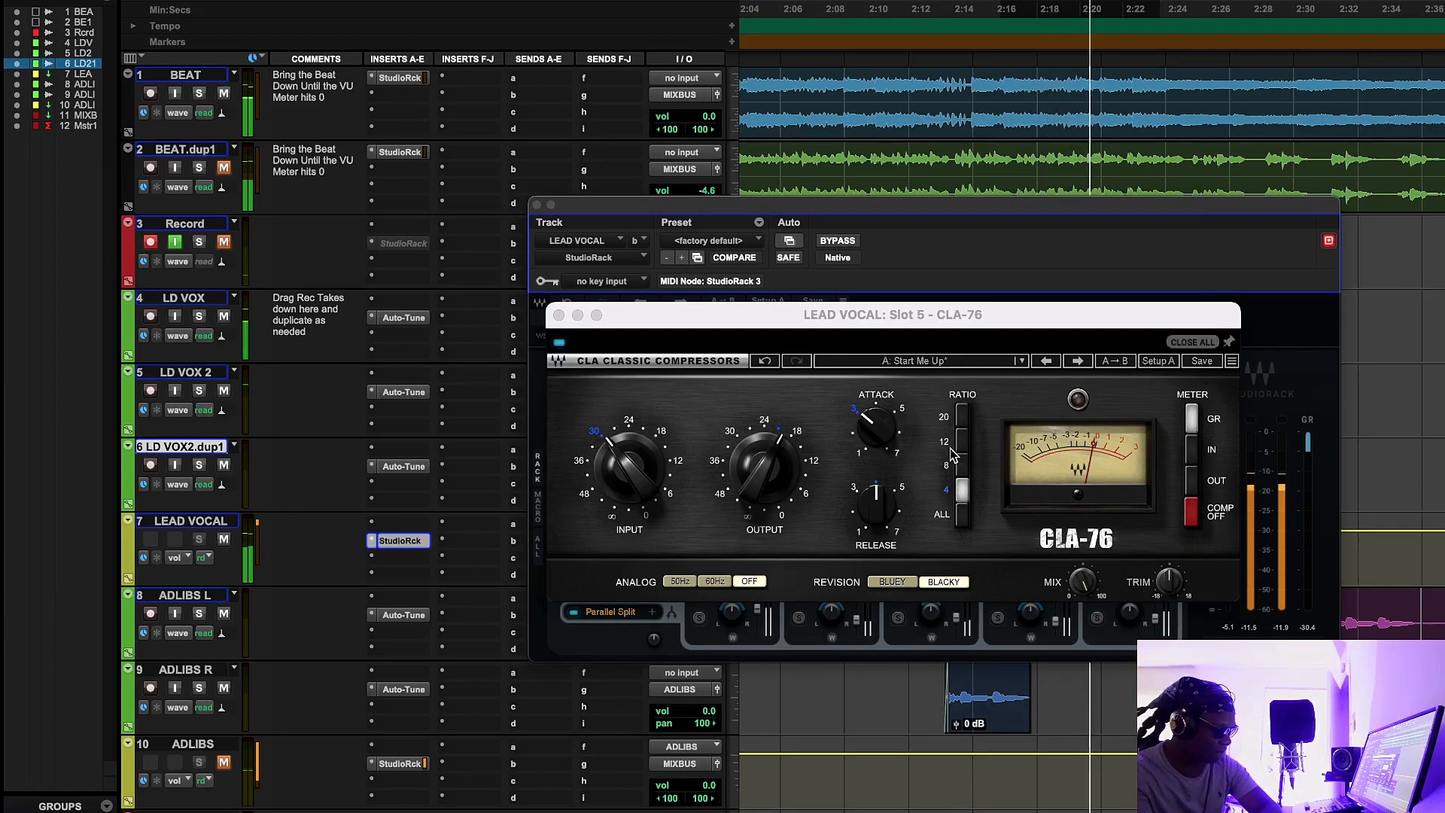
Step: Move the StudioRack and CLA-76 windows lower to uncover LD VOX, restarting playback from about 2:08
drag(934, 209, 951, 394)
click(820, 12)
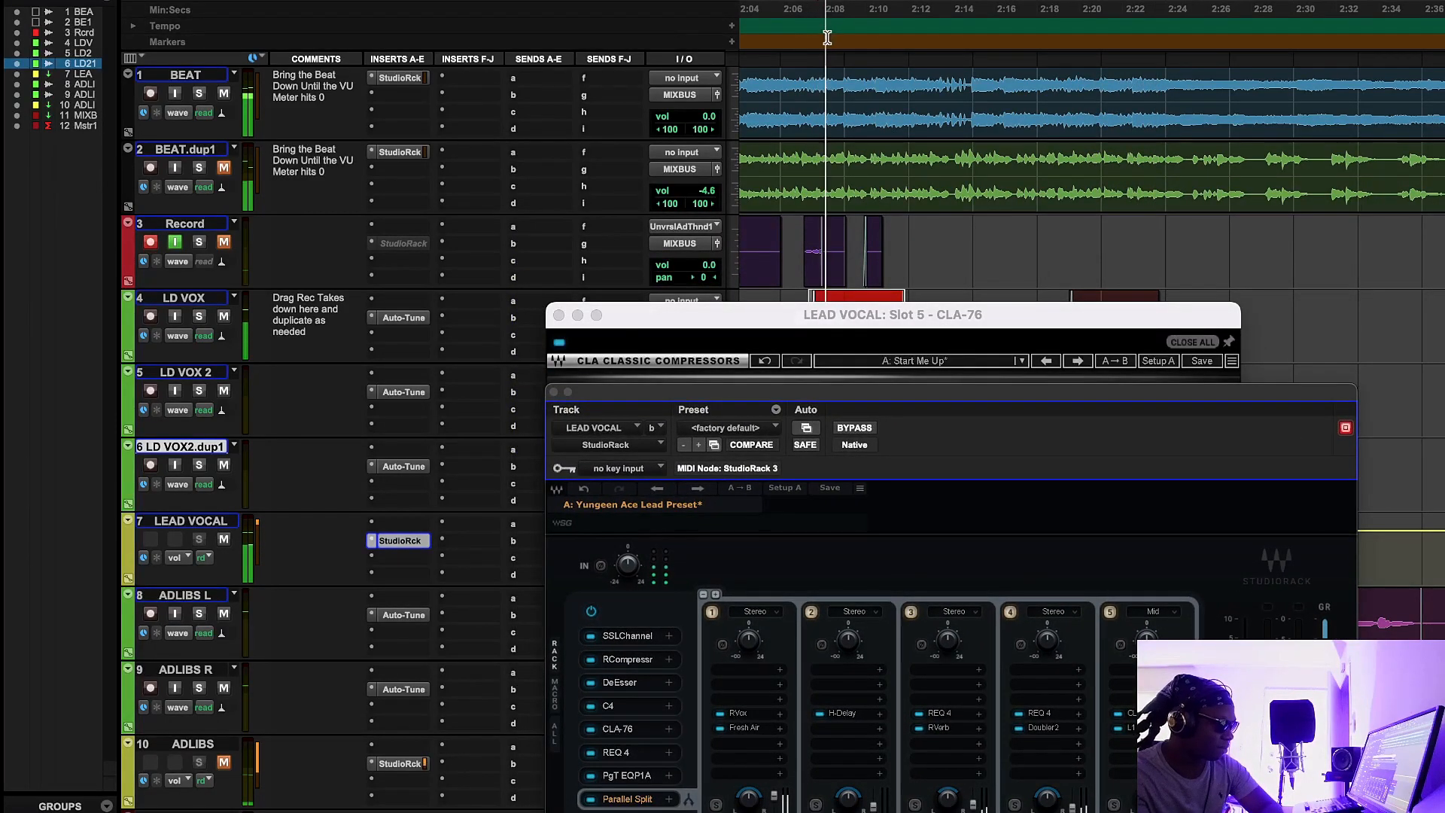
drag(887, 319, 1001, 372)
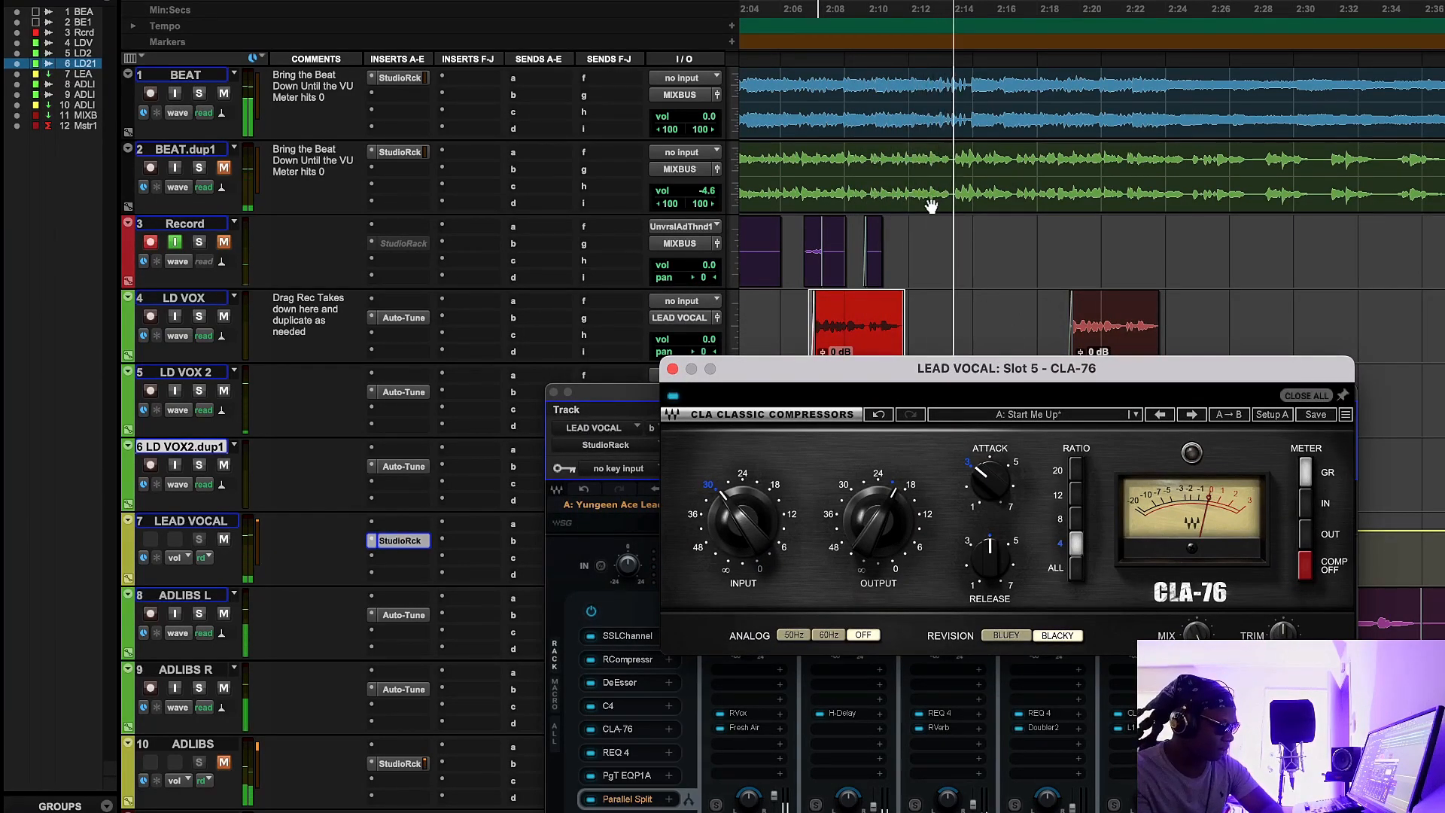
Step: Replay the lead vocal from about 2:07, bypass CLA-76 during playback, and restart the passage to hear it without the compressor
click(807, 12)
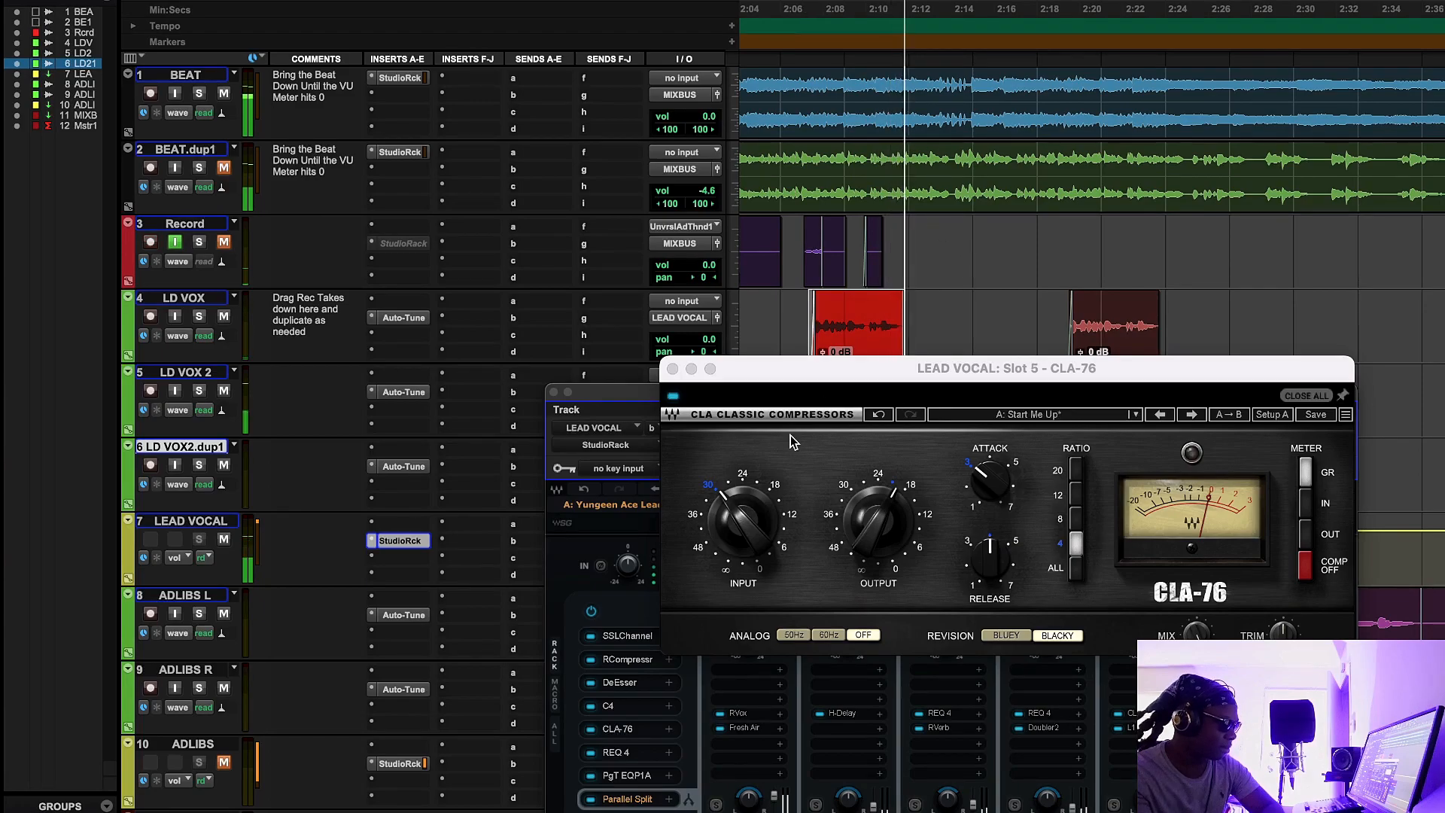
click(673, 396)
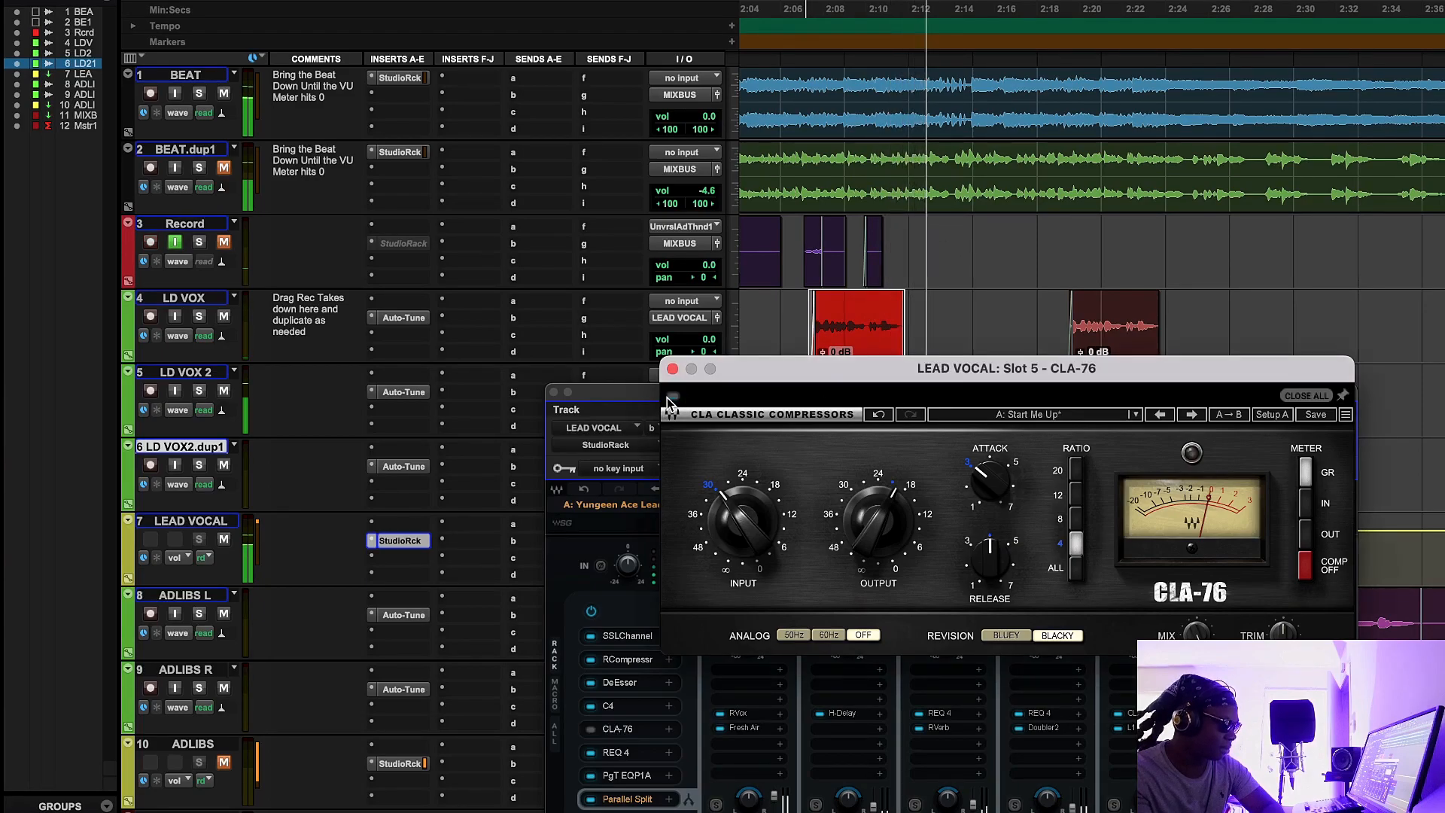
click(792, 14)
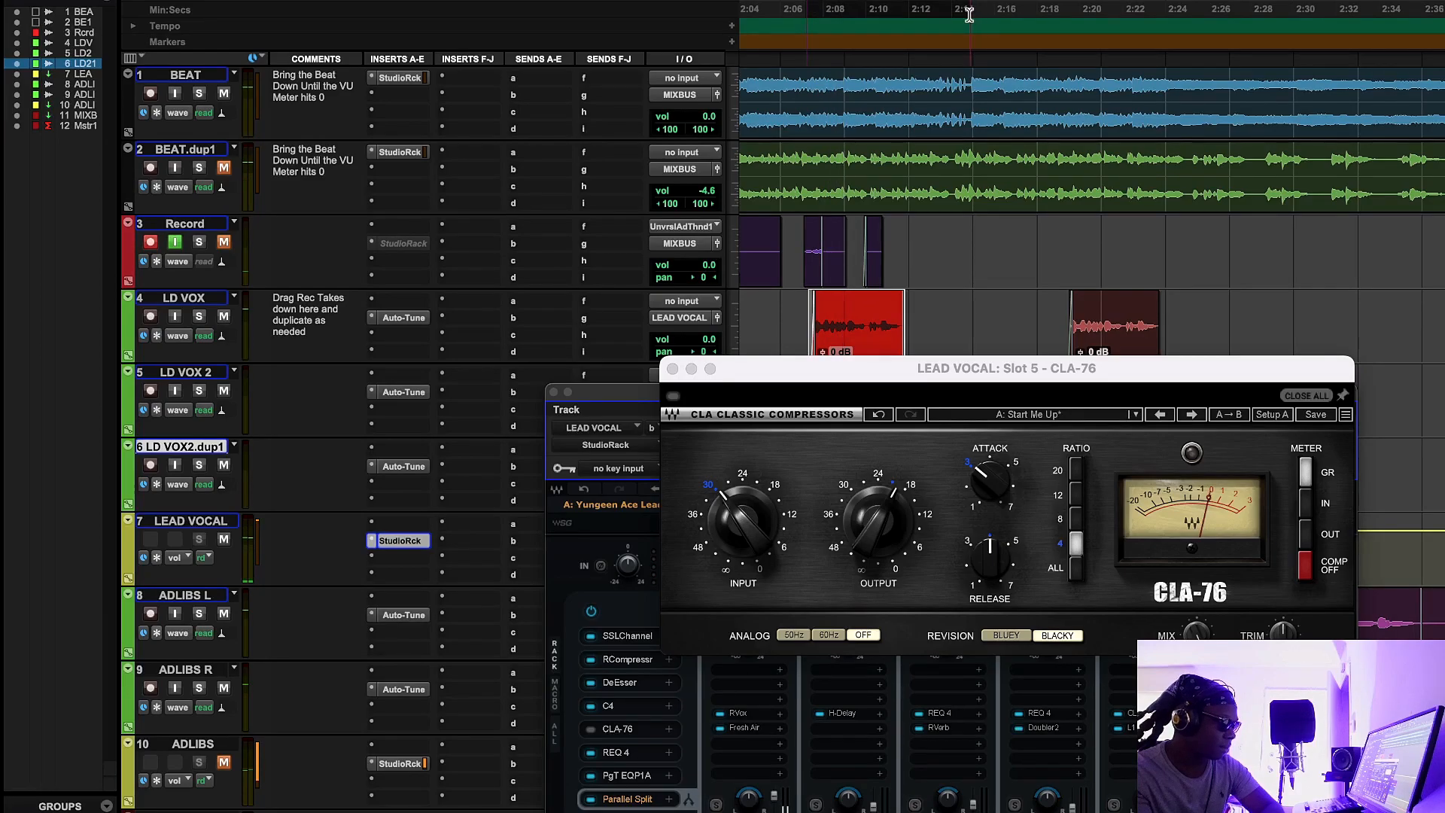
Step: Replay the lead vocal from about 2:07, switching CLA-76 between active and bypassed to compare, and close the compressor after stopping playback
click(813, 13)
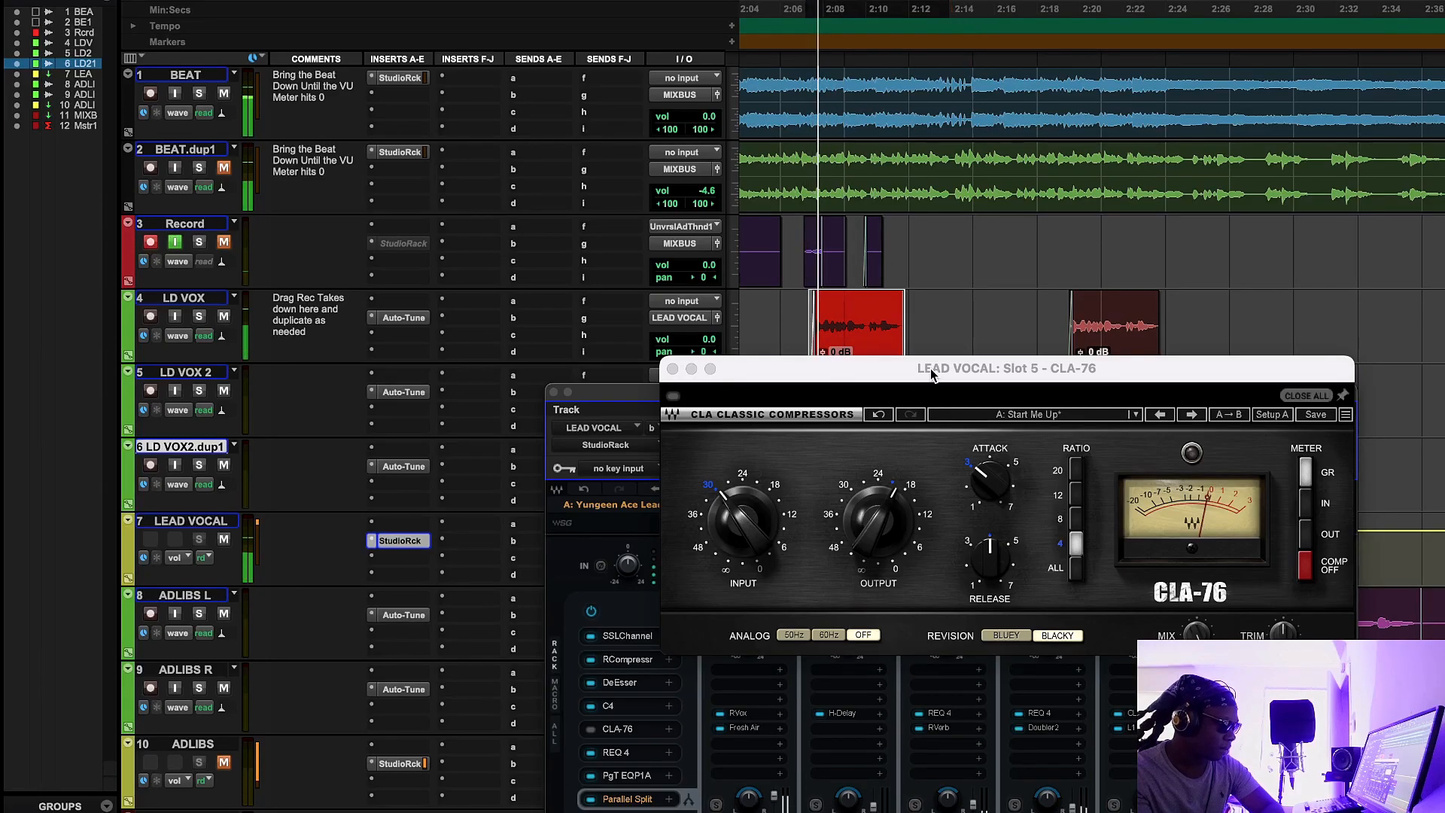
click(678, 398)
drag(877, 520, 876, 523)
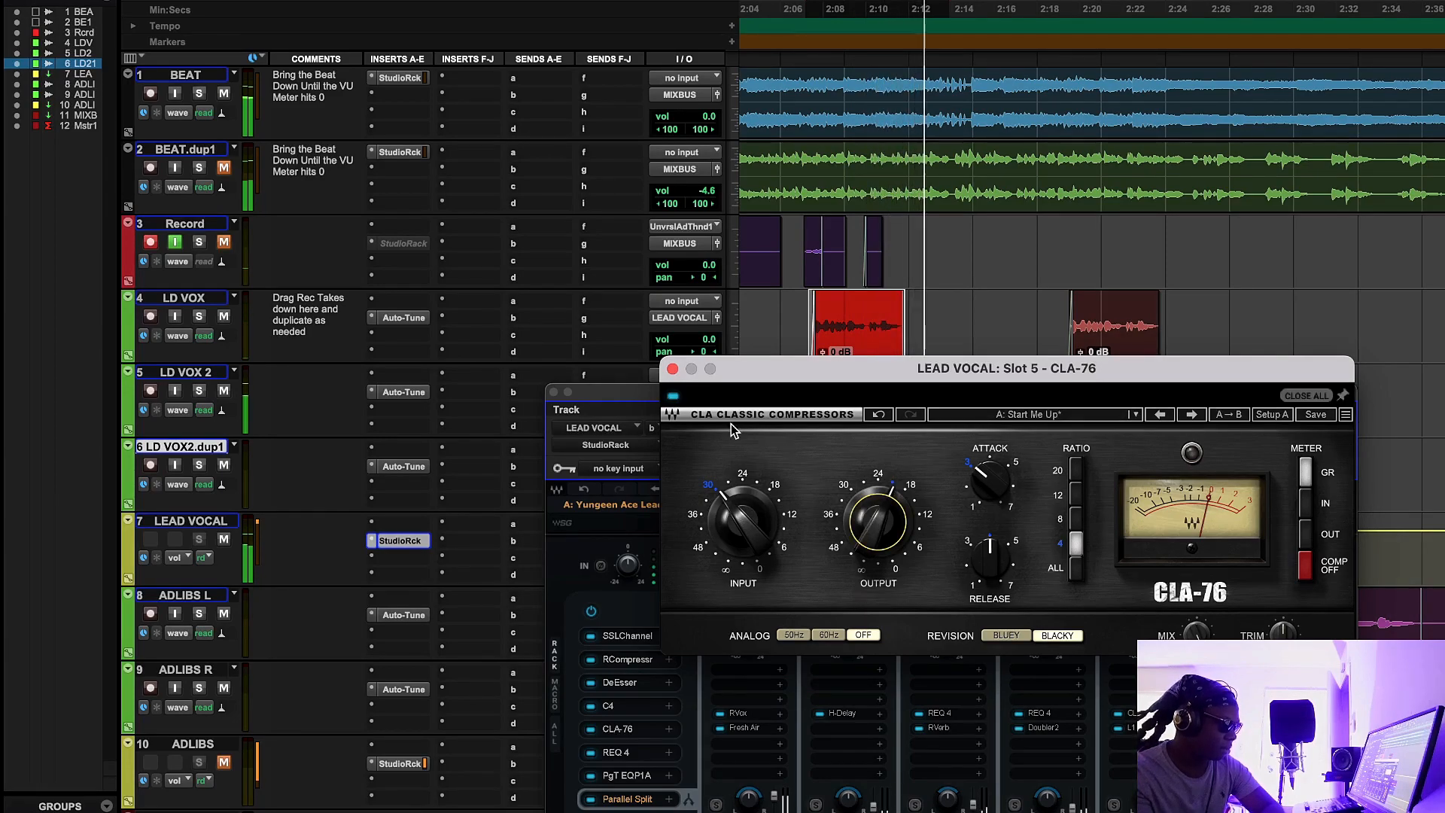
click(673, 396)
key(space)
key(space)
click(672, 396)
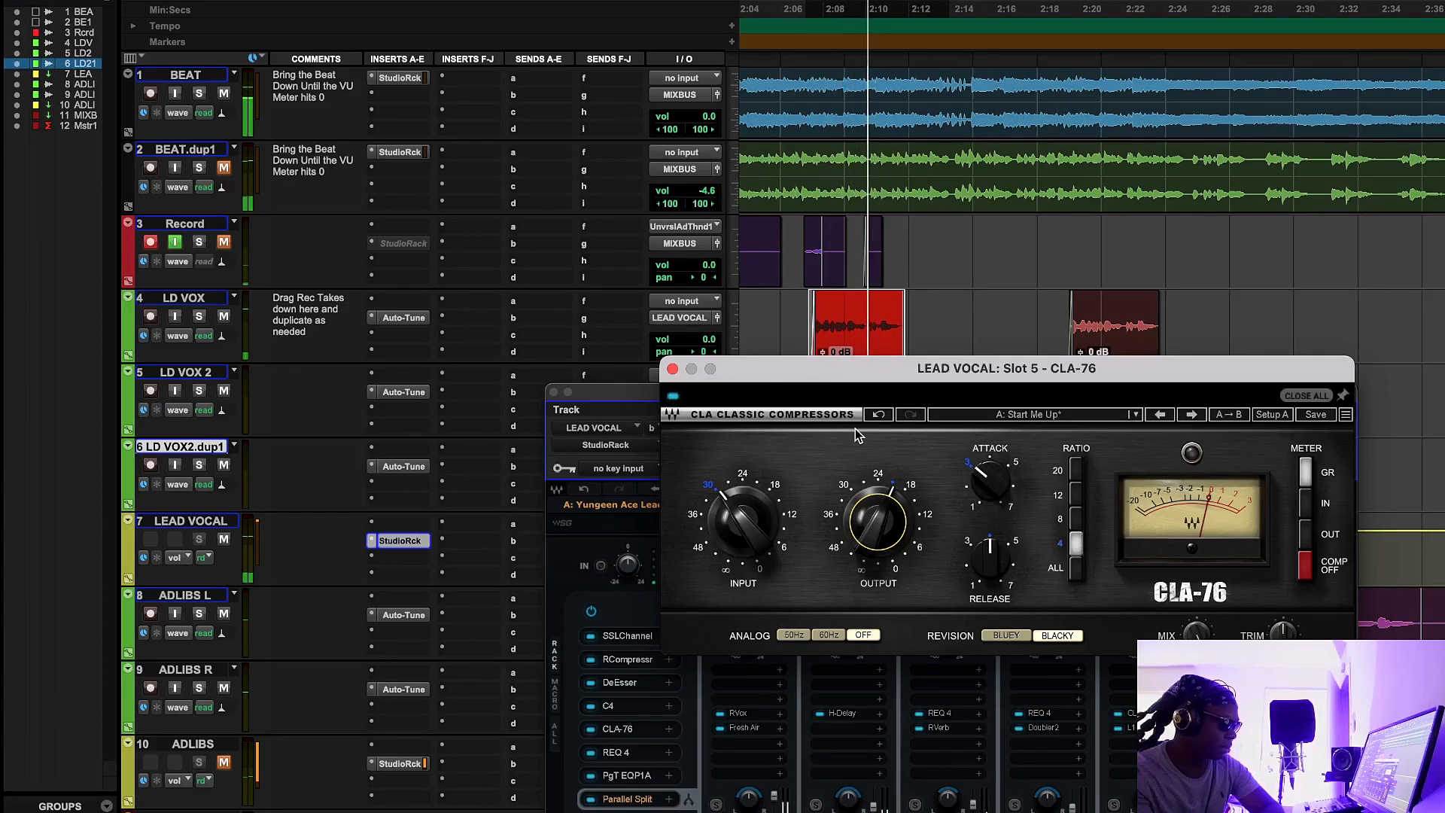
click(895, 350)
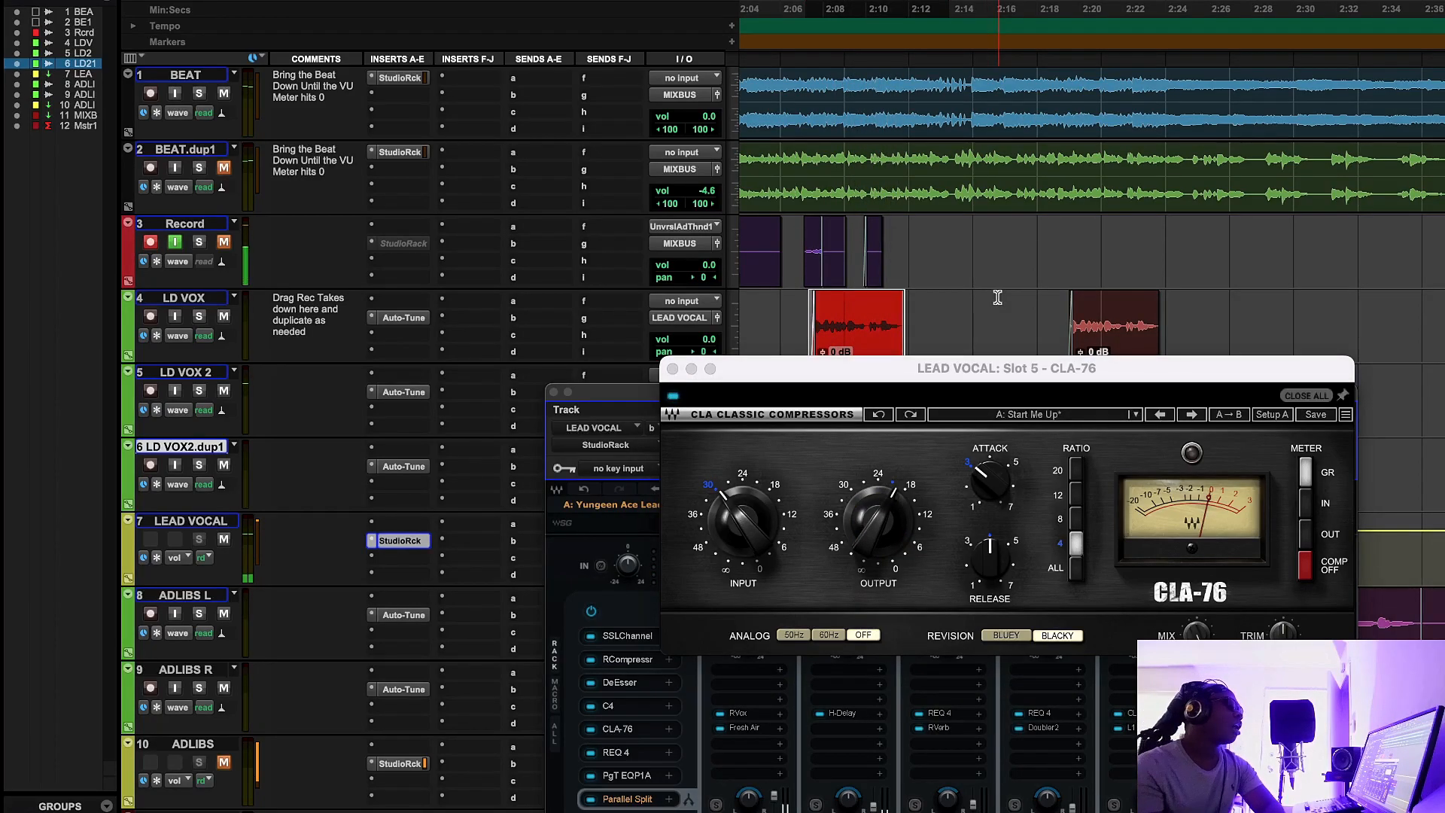
click(672, 368)
Step: Move the lead vocal StudioRack window higher and open REQ 4 from slot 6, placing it beside the rack's plug-in list
drag(685, 390, 510, 169)
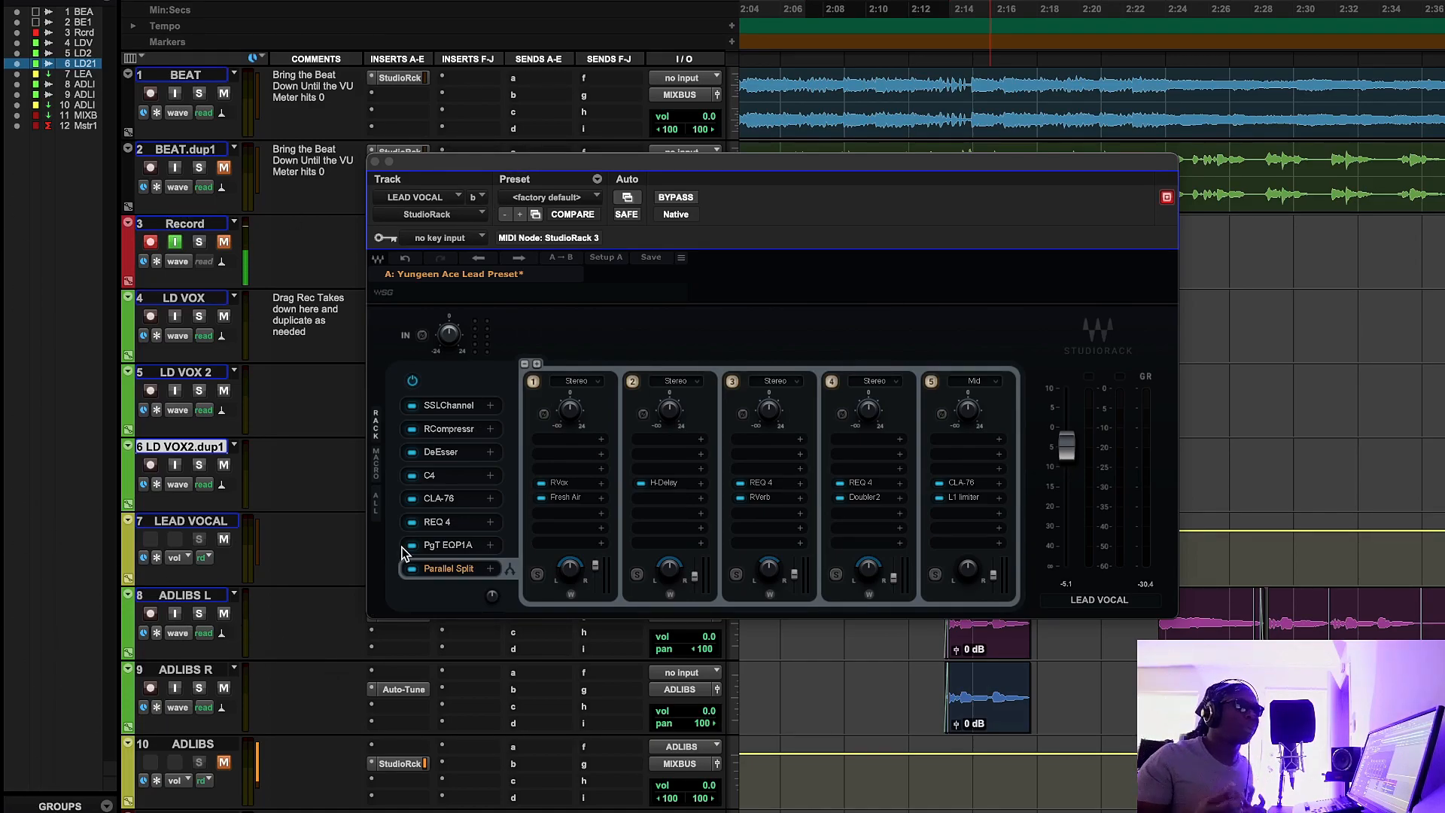
click(438, 523)
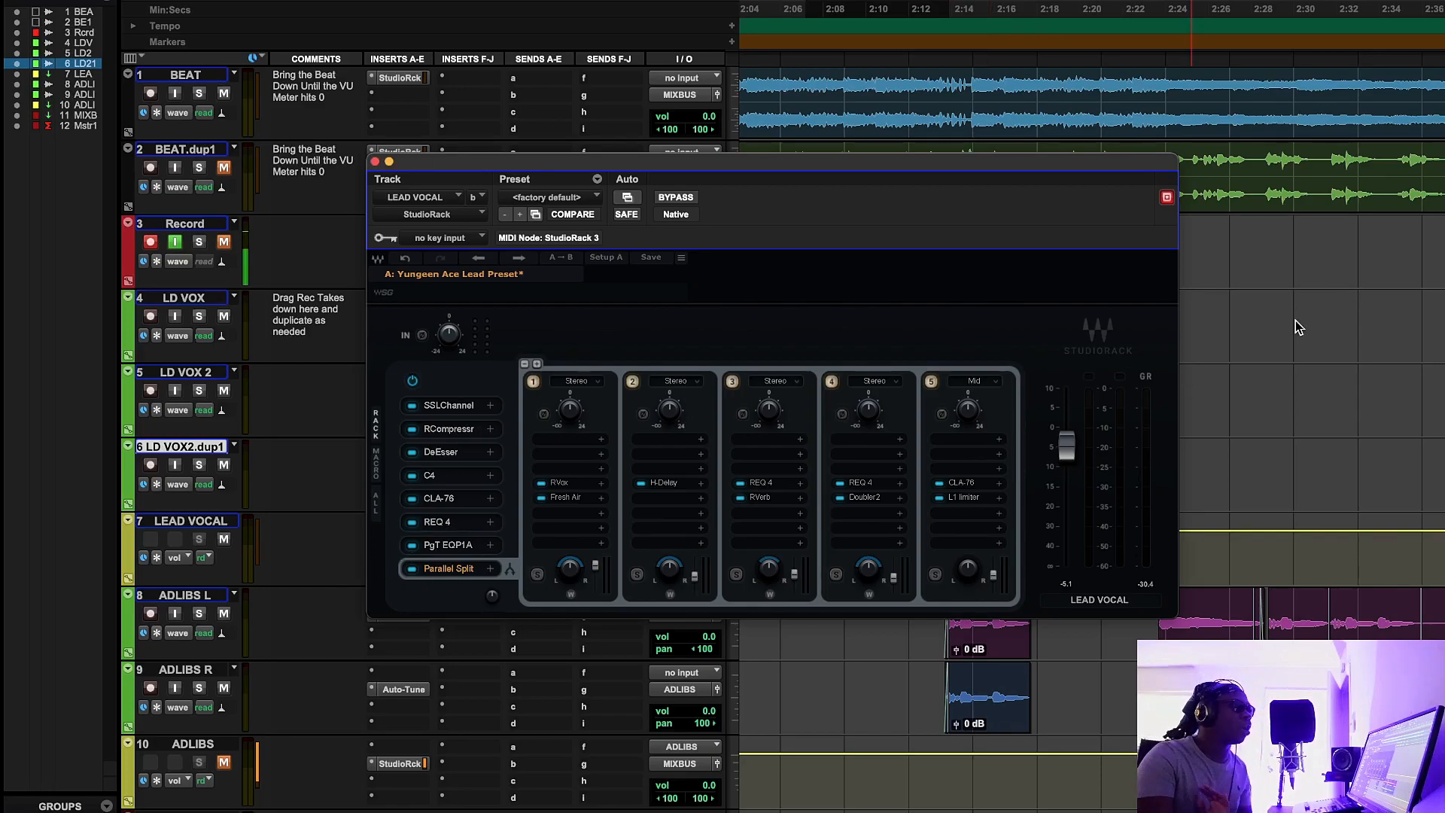
drag(1444, 154, 969, 156)
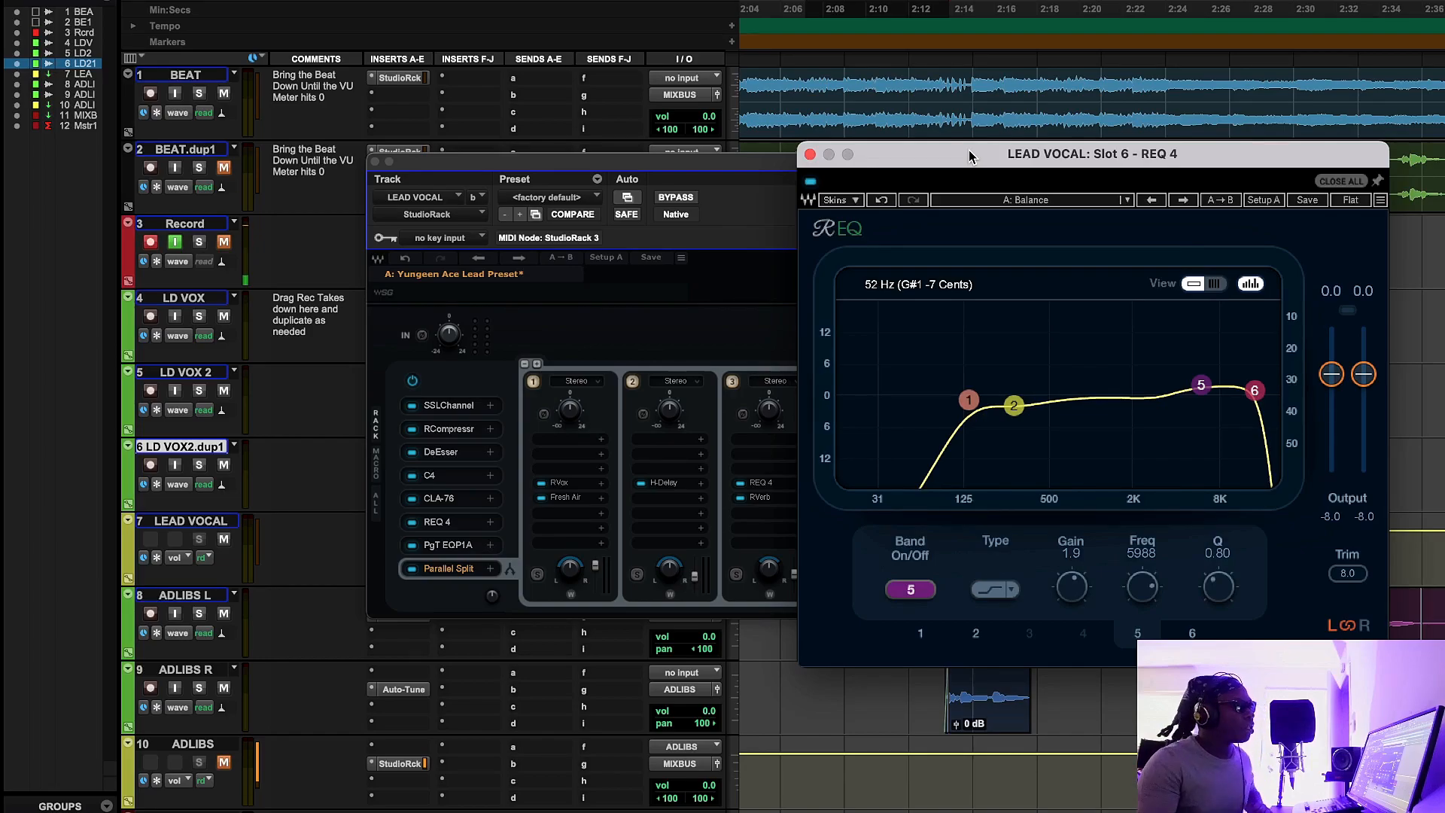
drag(1091, 157, 896, 161)
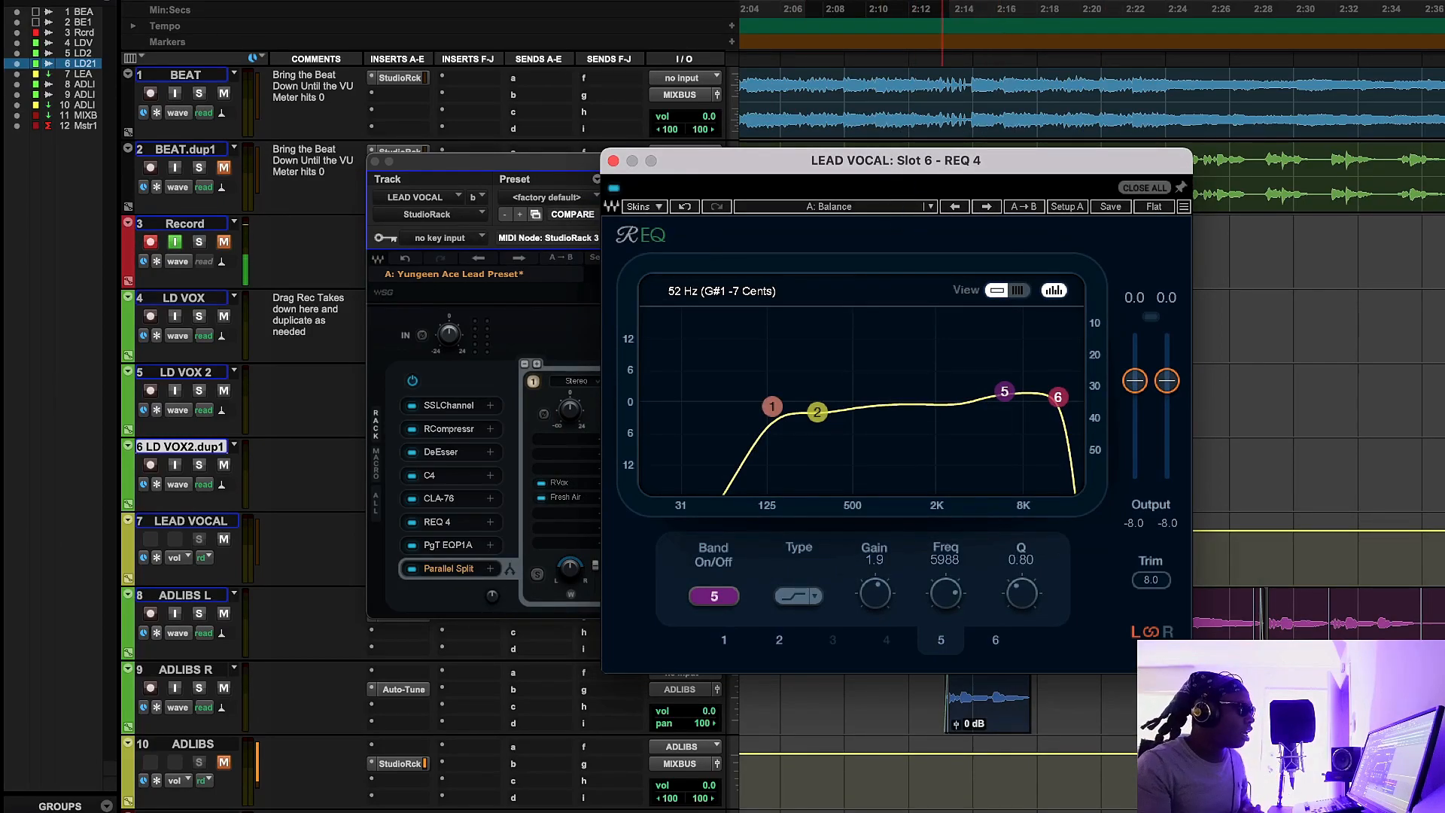
Step: Play the lead vocal while switching REQ 4 between active and bypassed to compare, leaving it active and closing its window
key(space)
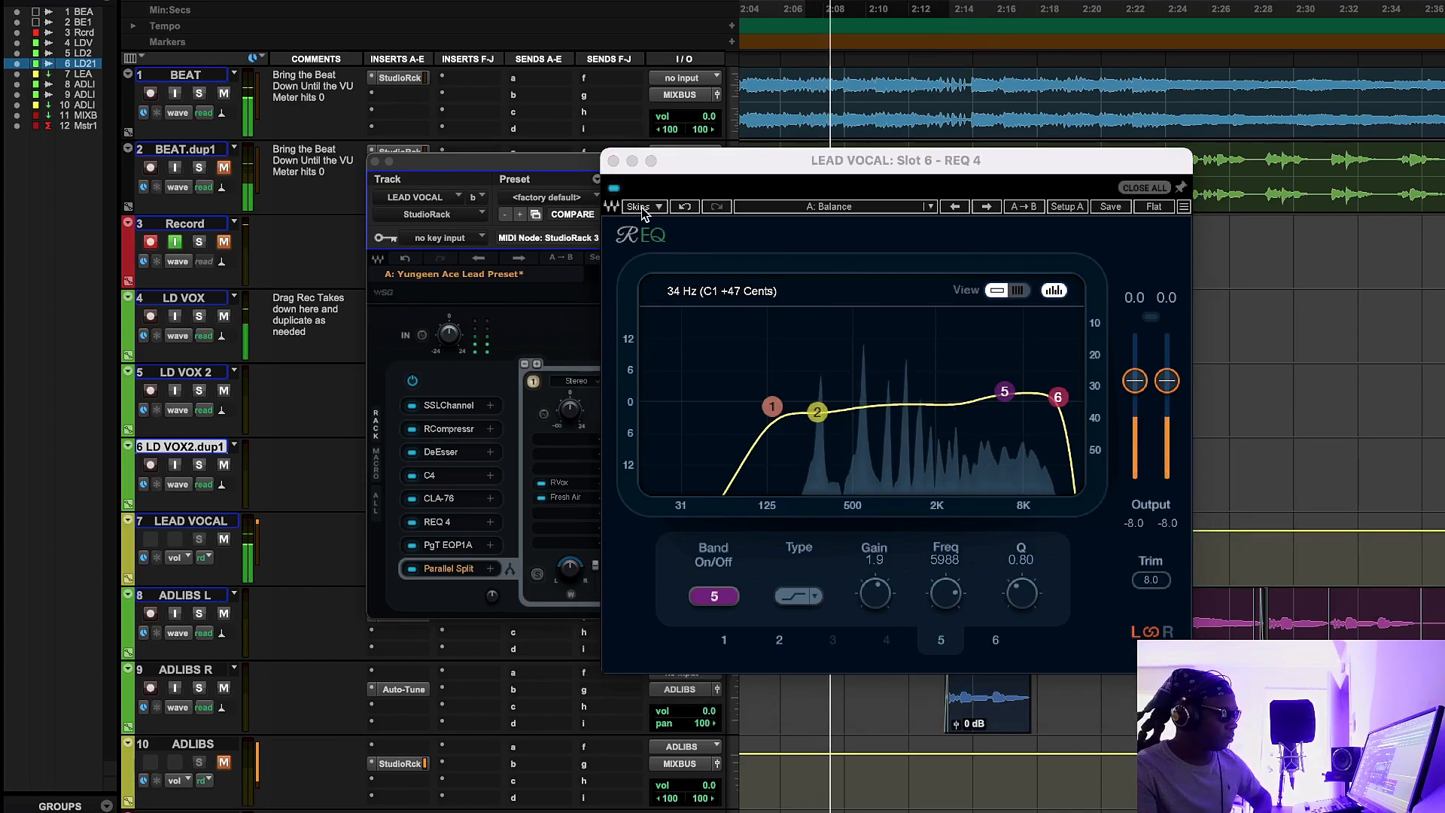
click(614, 189)
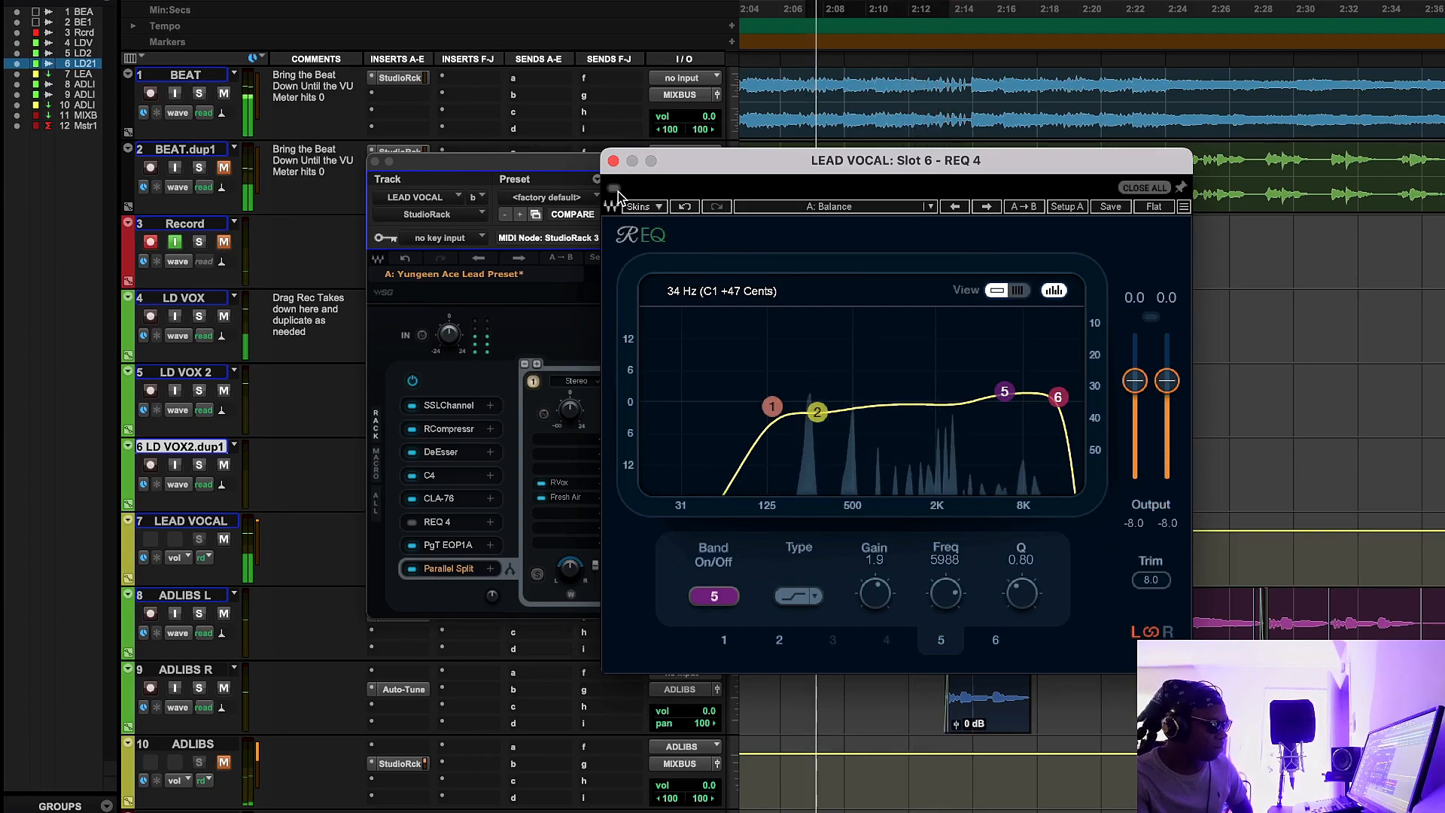
click(614, 189)
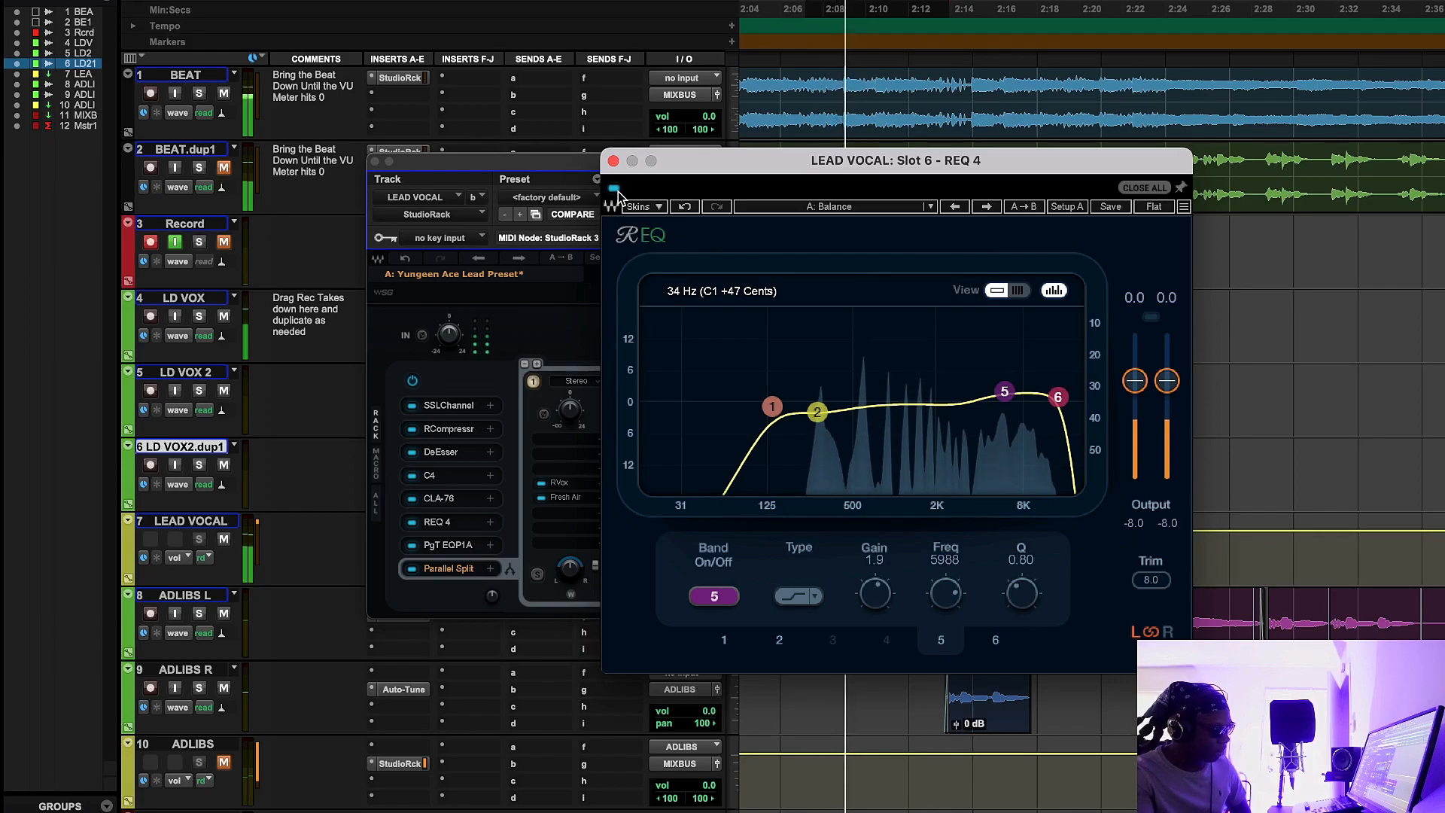
click(614, 189)
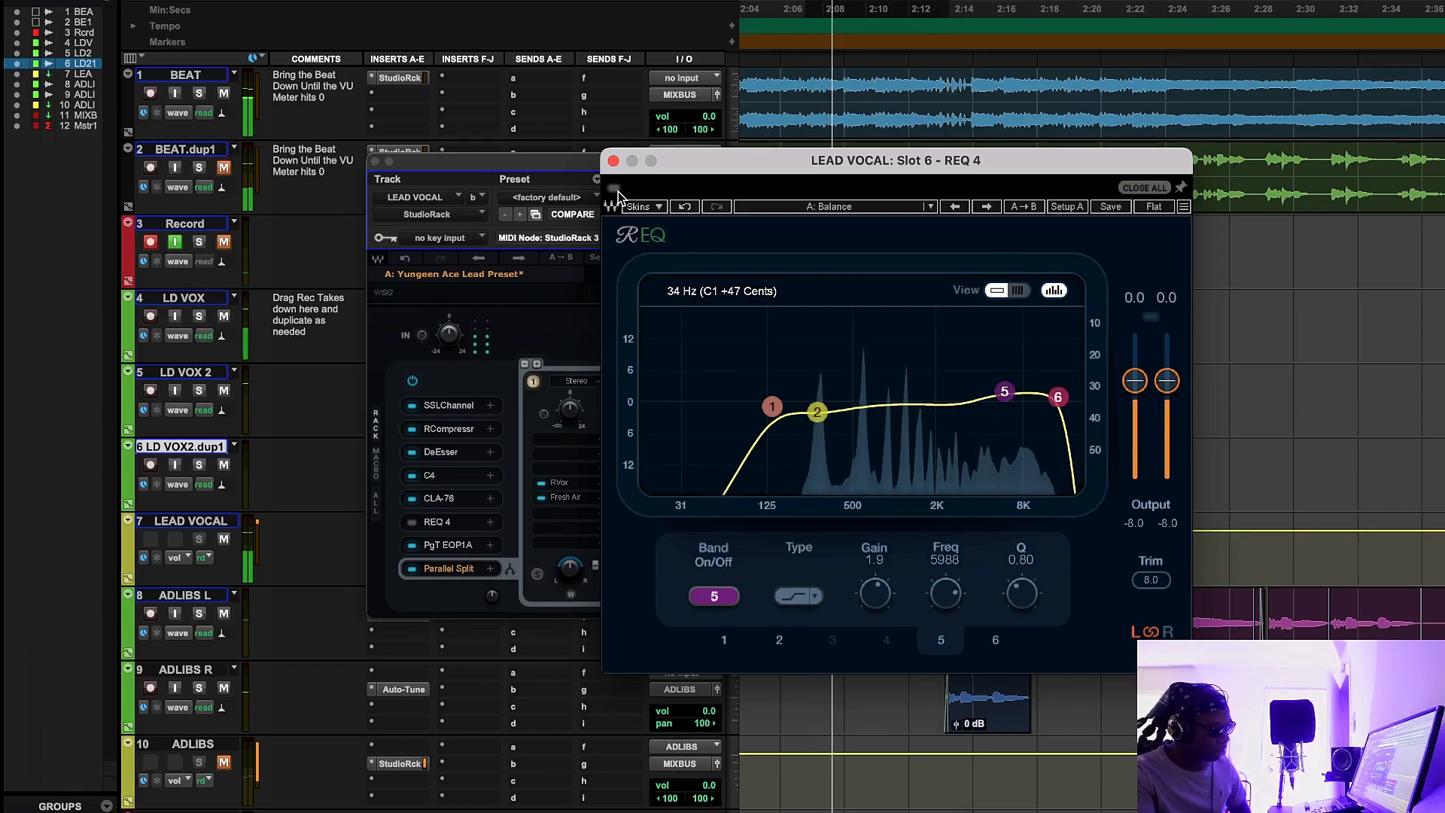
click(614, 189)
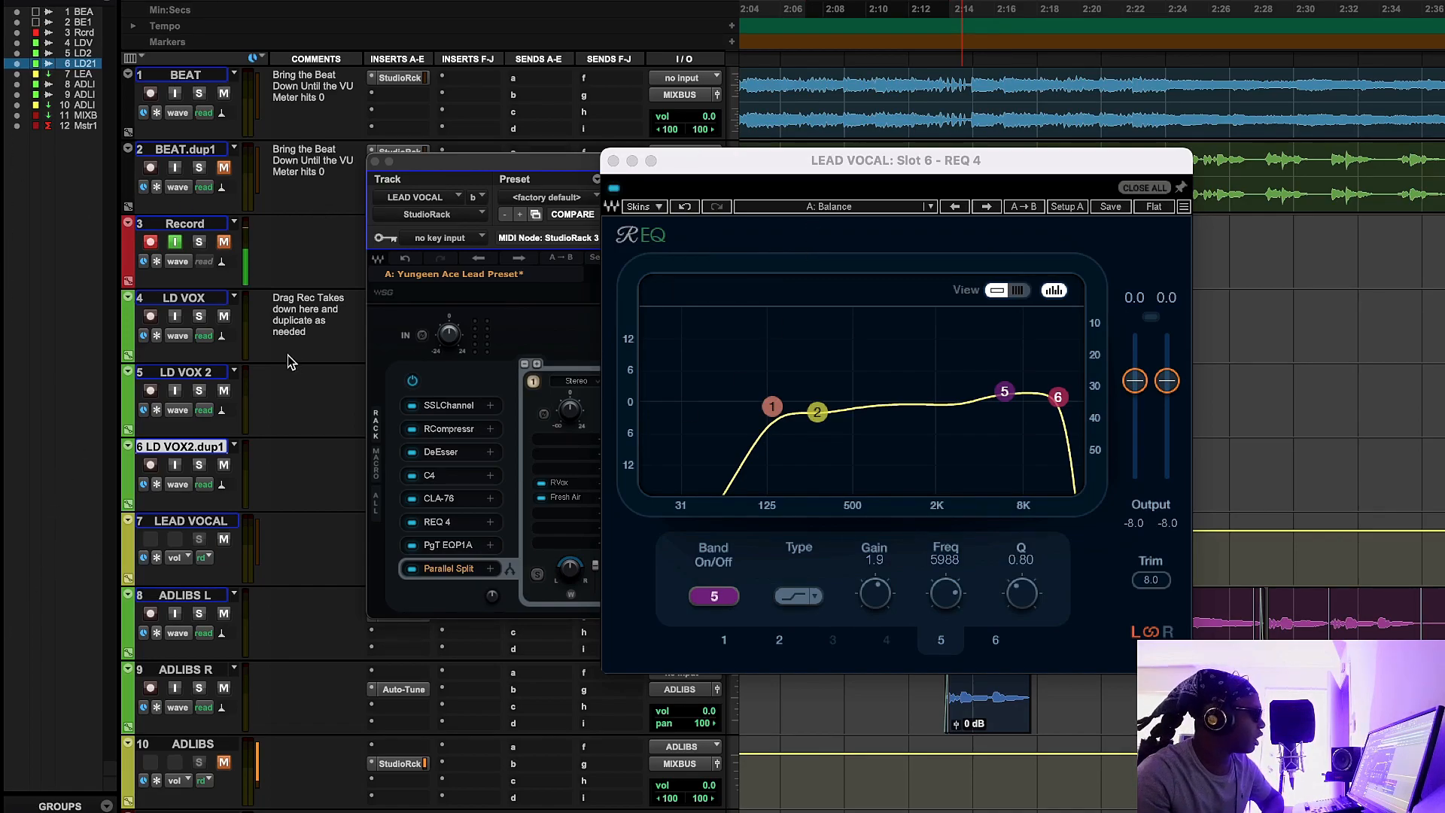
click(612, 161)
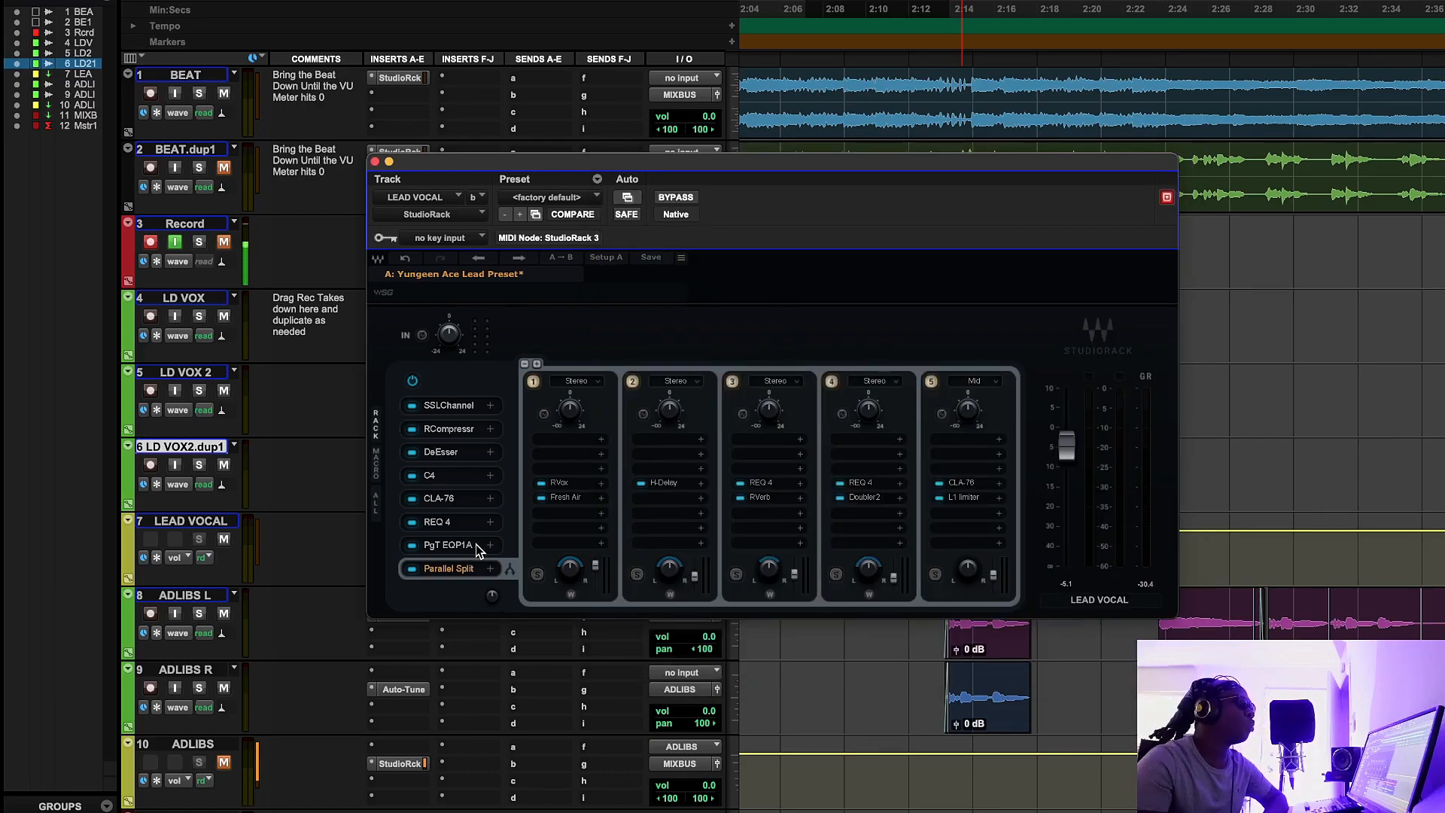
Step: Open PuigTec EQP1A from slot 7, place it over the parallel chains, and examine its boost and gain controls
click(449, 545)
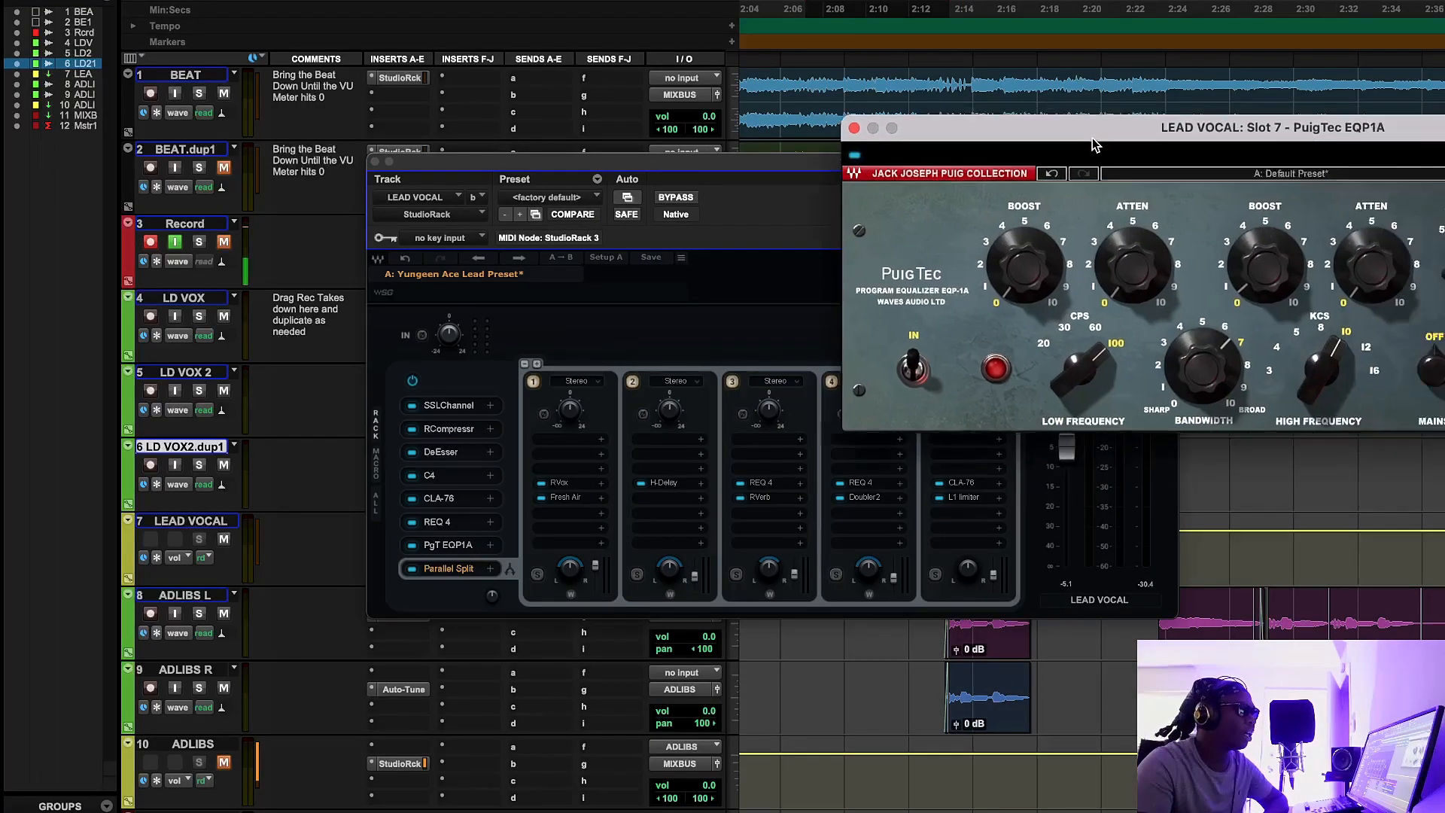
drag(1136, 138, 791, 229)
mouse_move(970, 360)
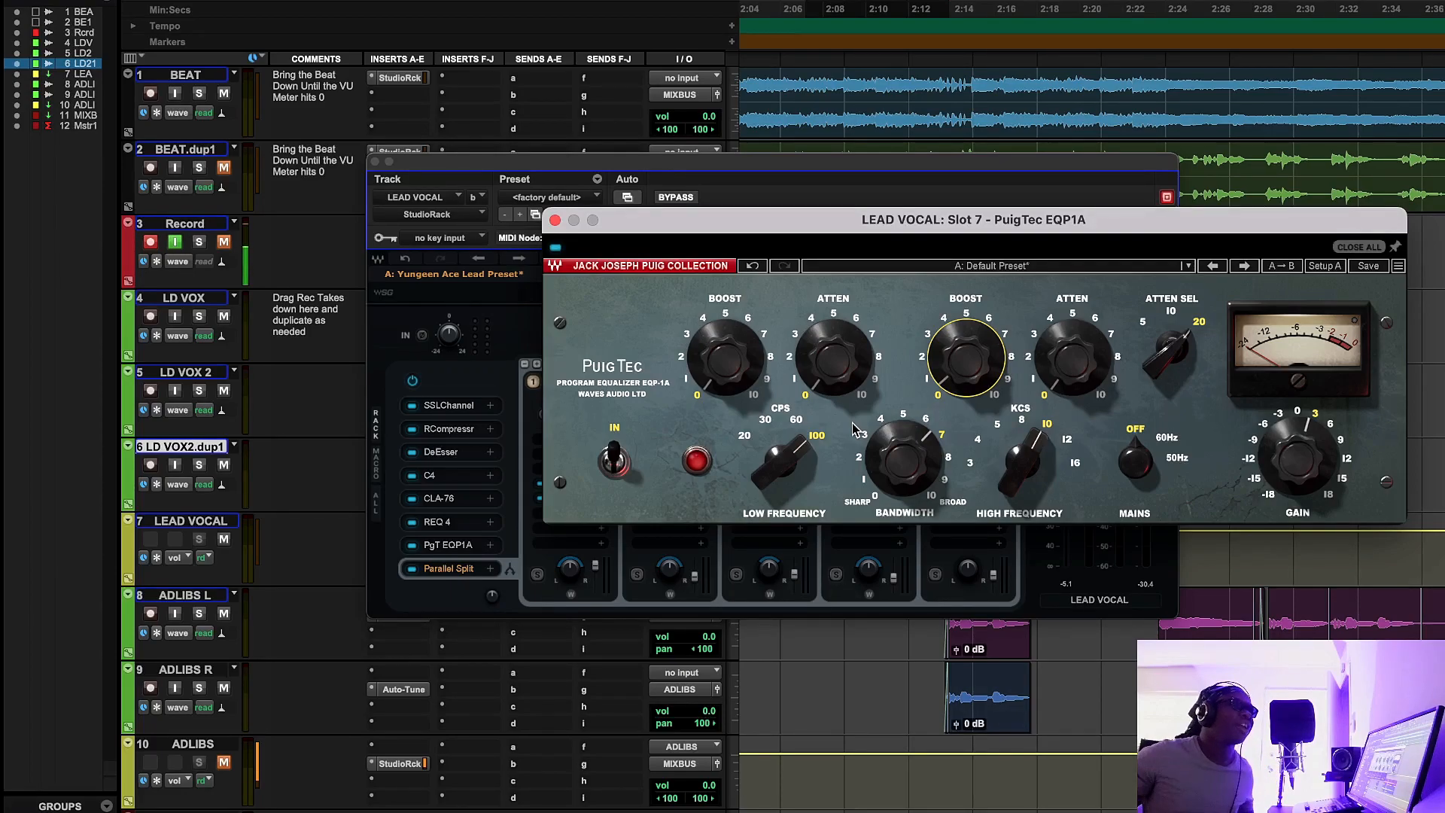
mouse_move(1317, 468)
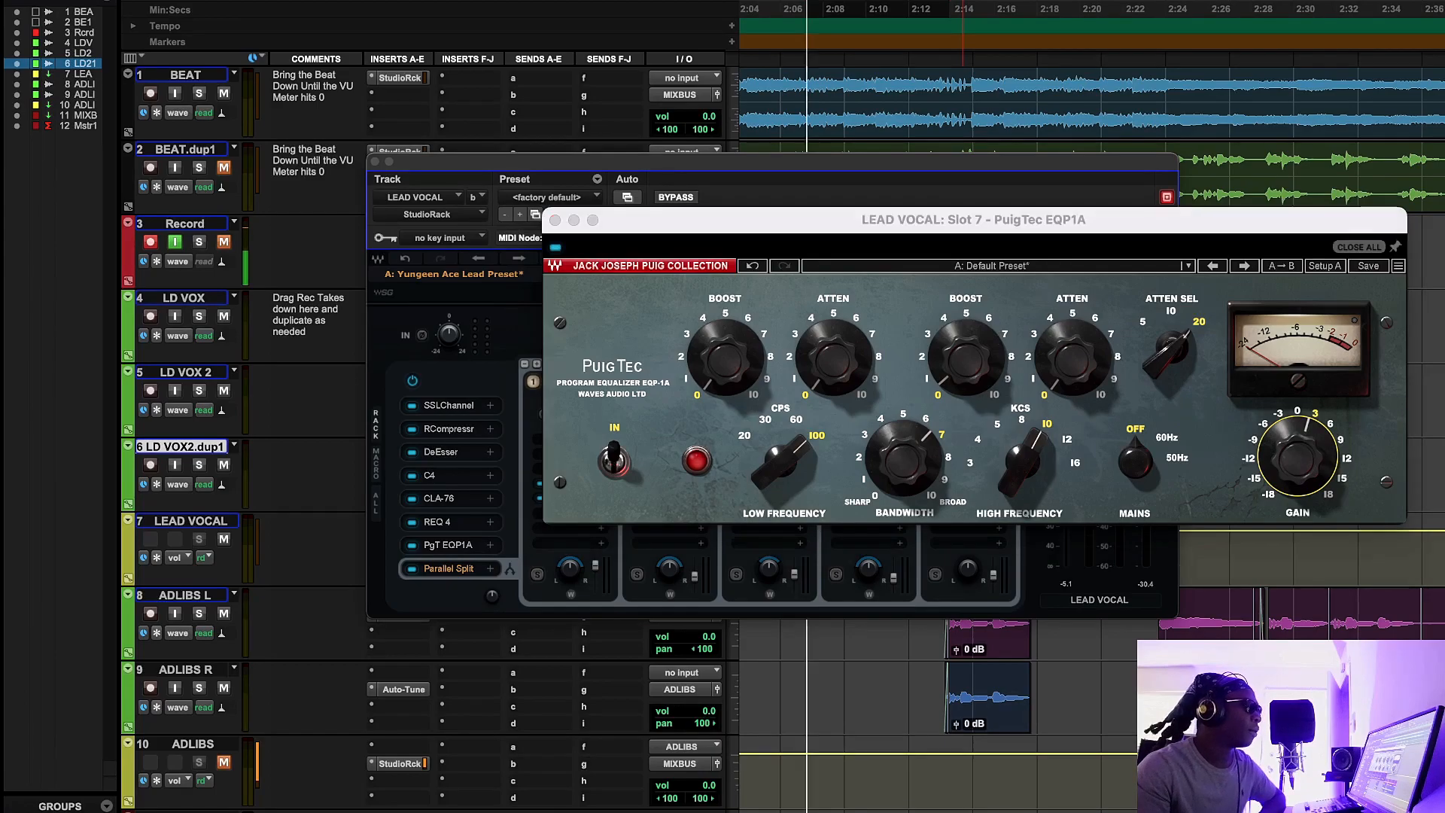
Step: Audition the lead vocal with PuigTec EQP1A active and bypassed, stop playback with it active, and close the equalizer
key(space)
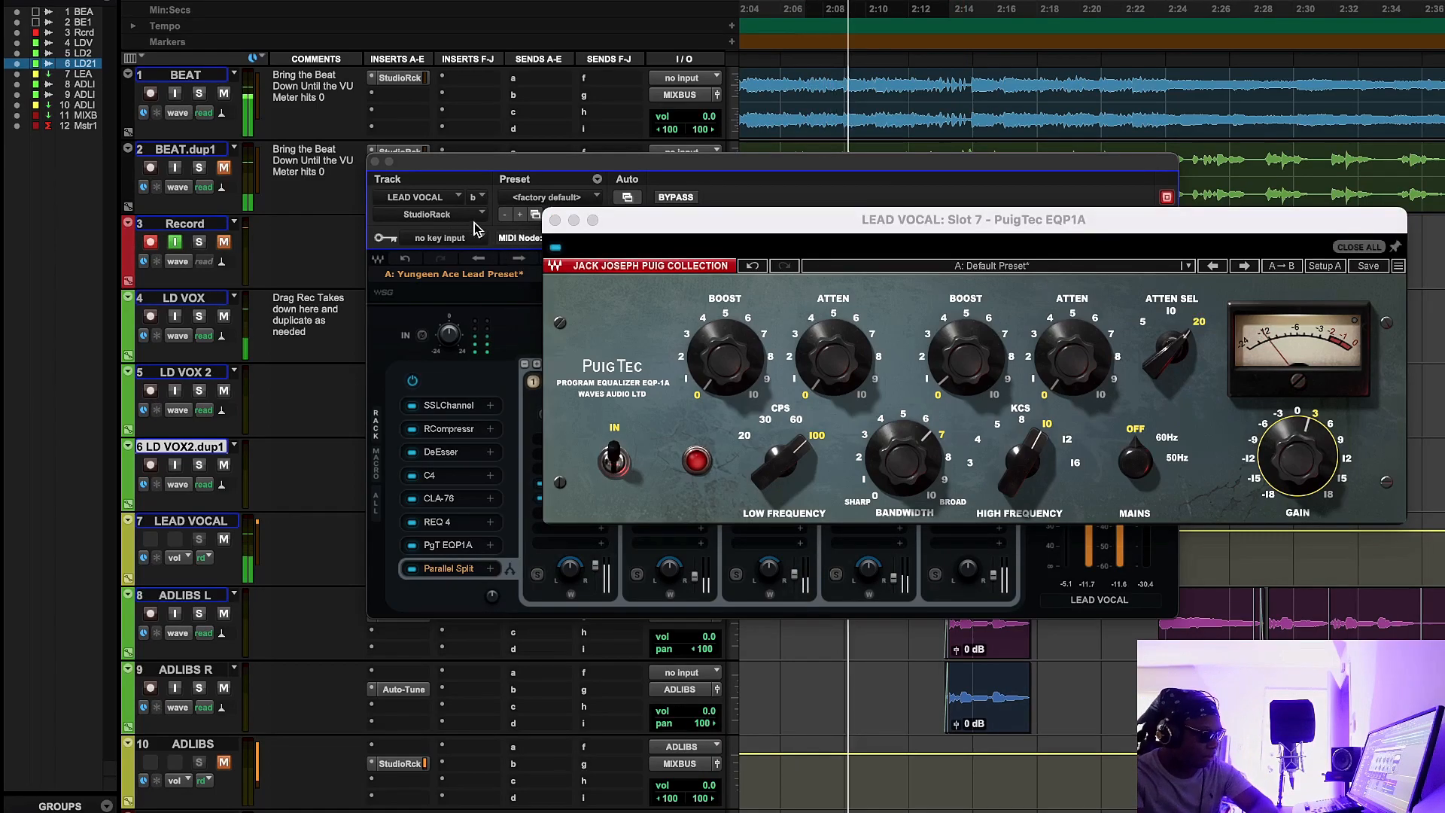
click(553, 248)
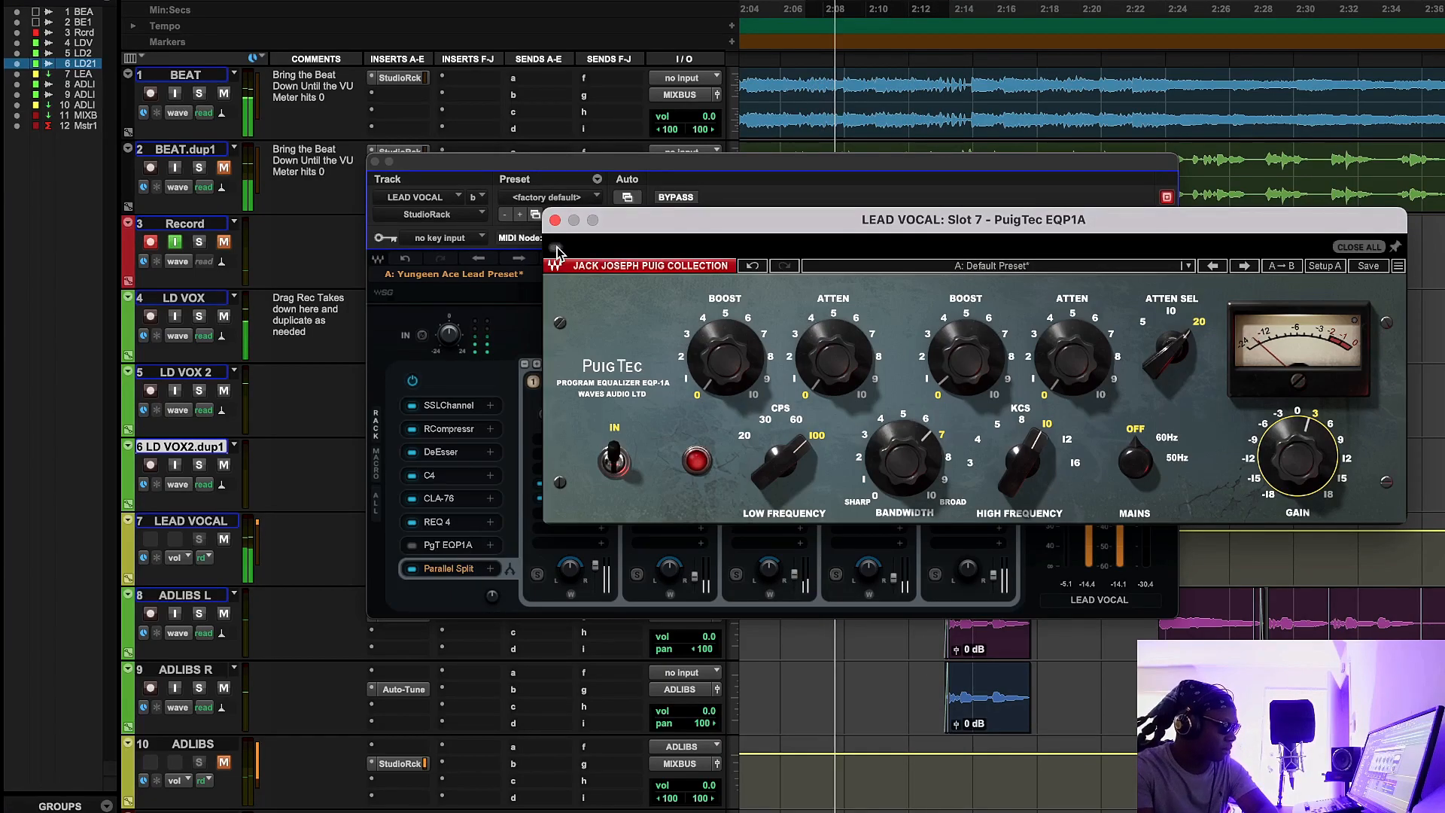
click(555, 248)
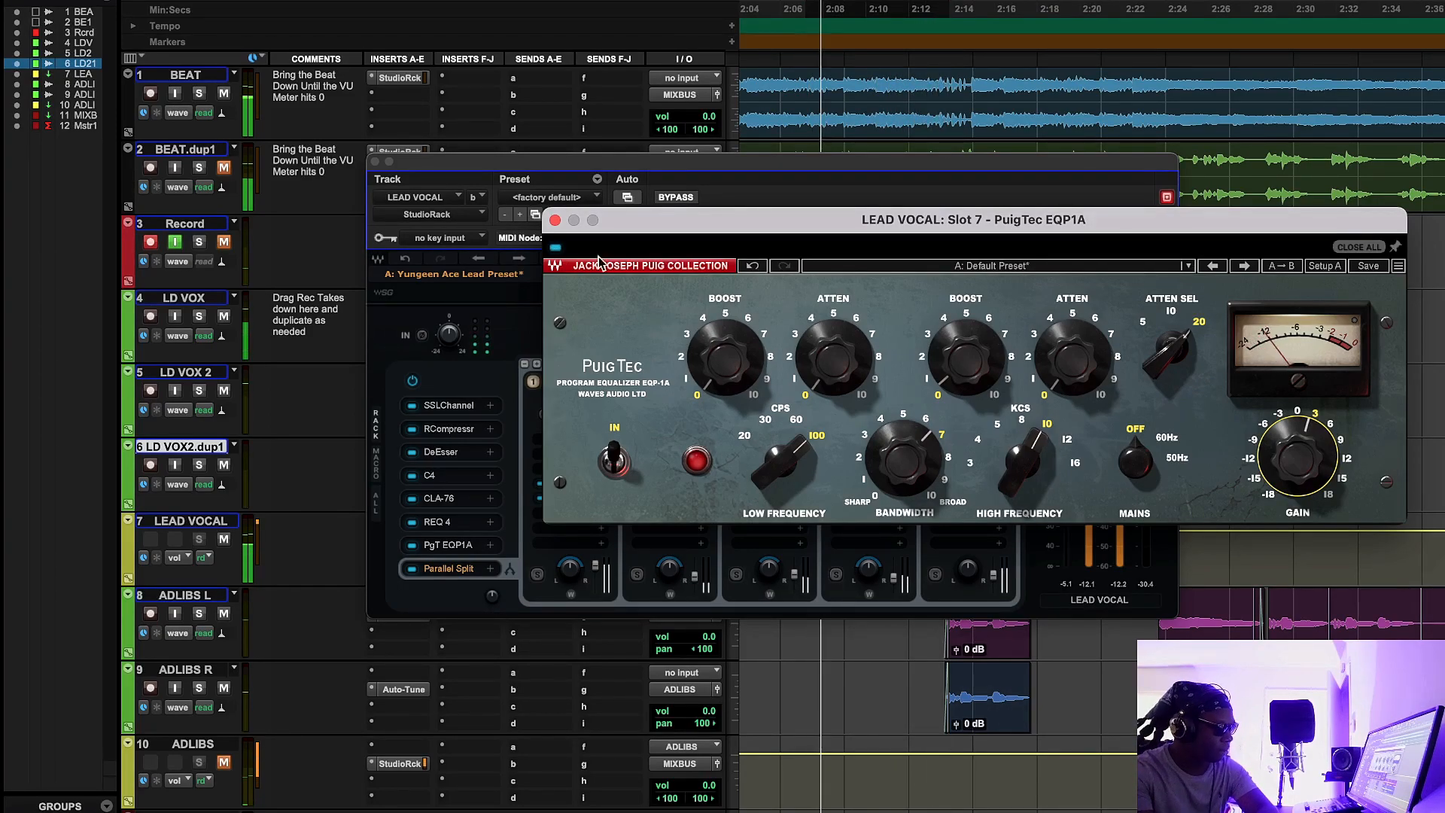
click(556, 248)
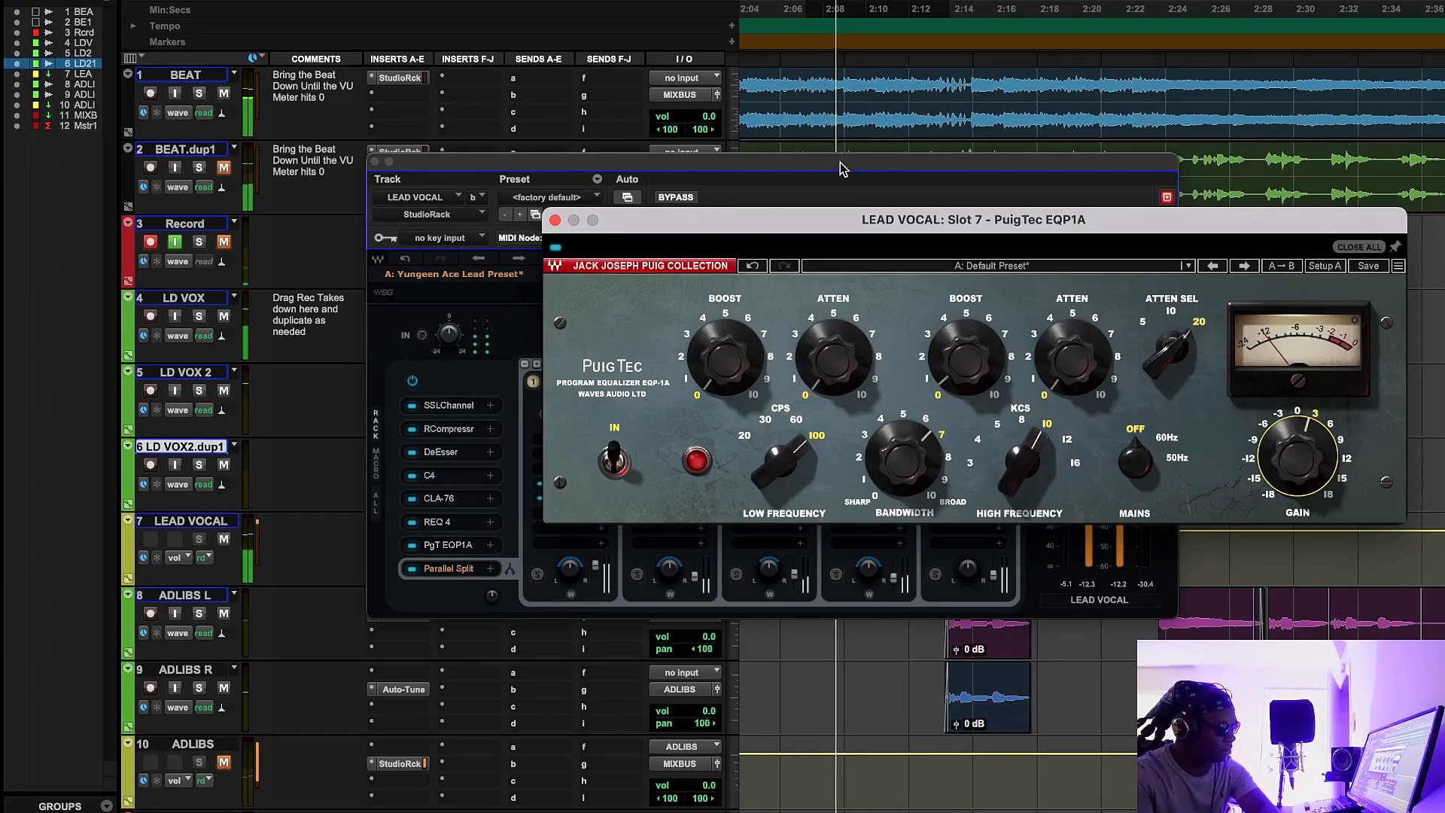
key(space)
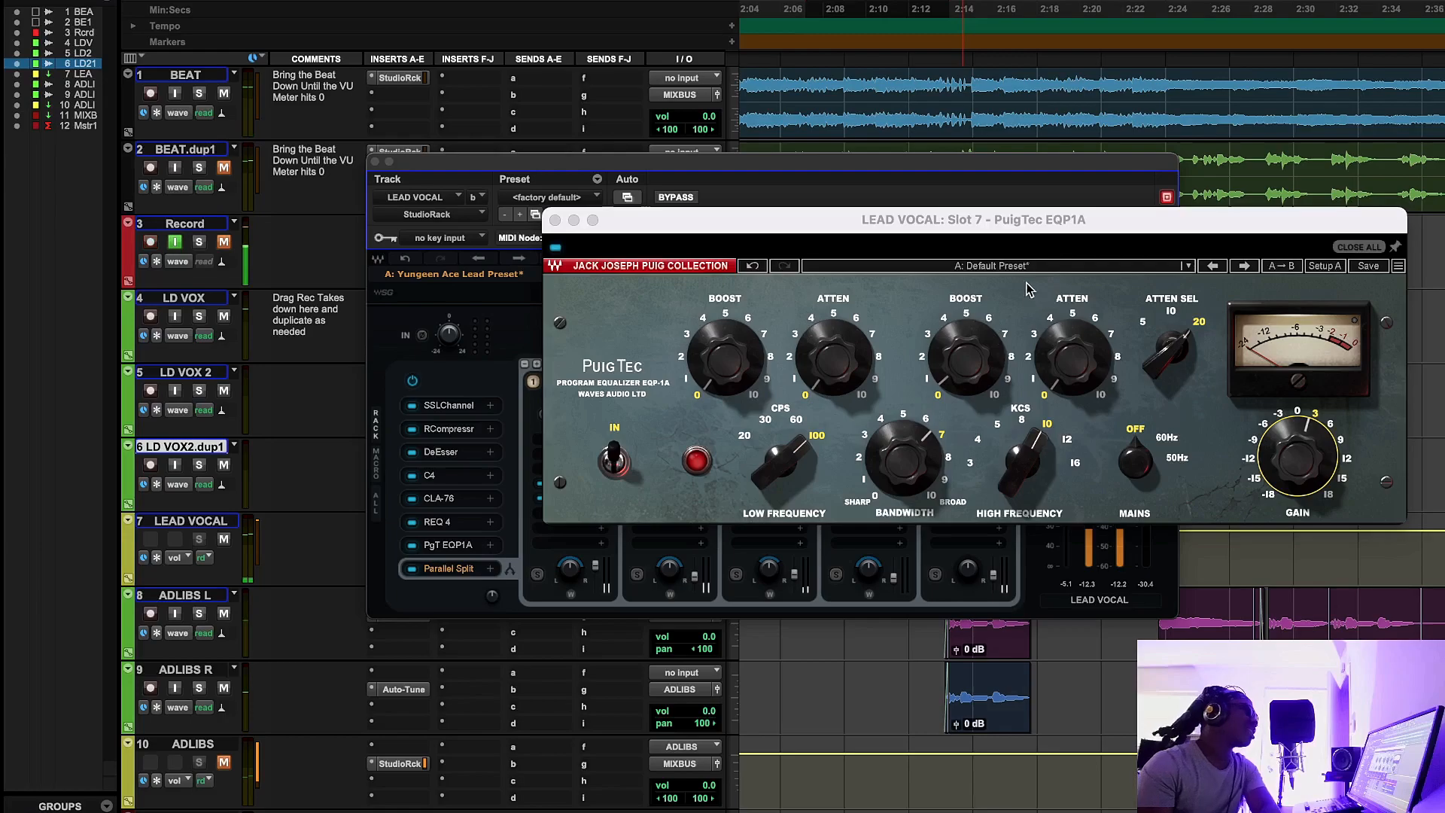
mouse_move(1051, 363)
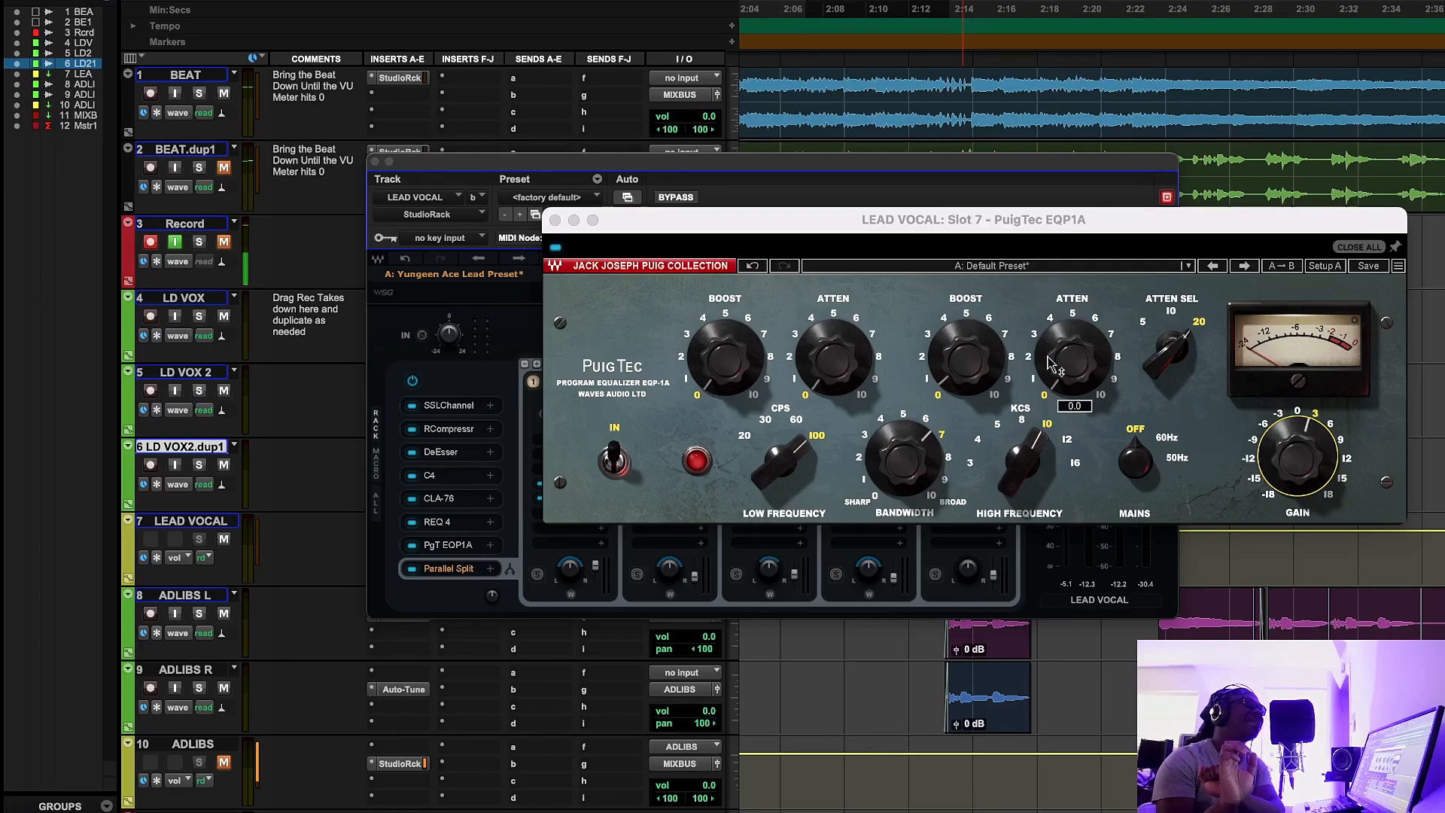
mouse_move(1293, 448)
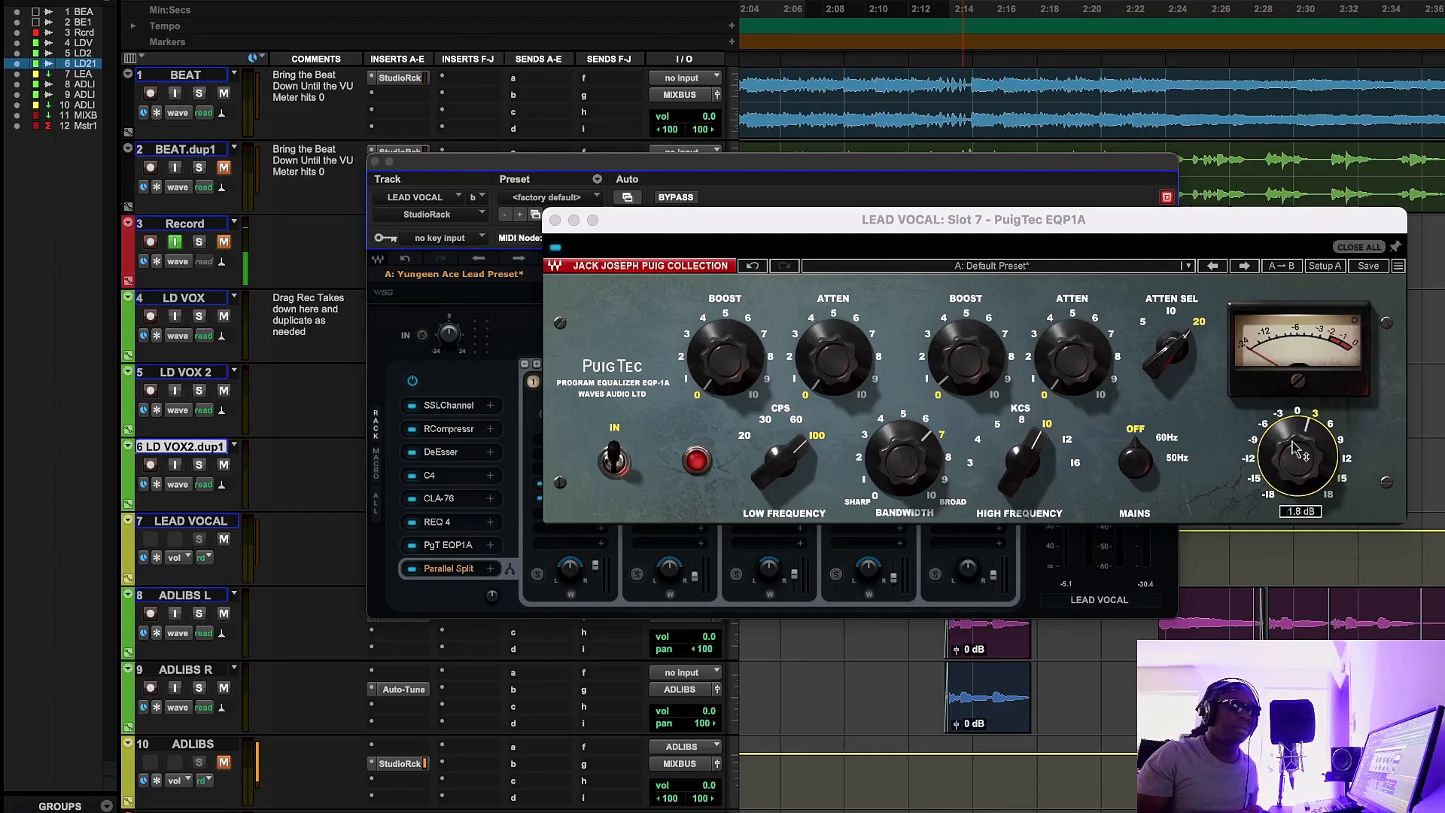
click(555, 219)
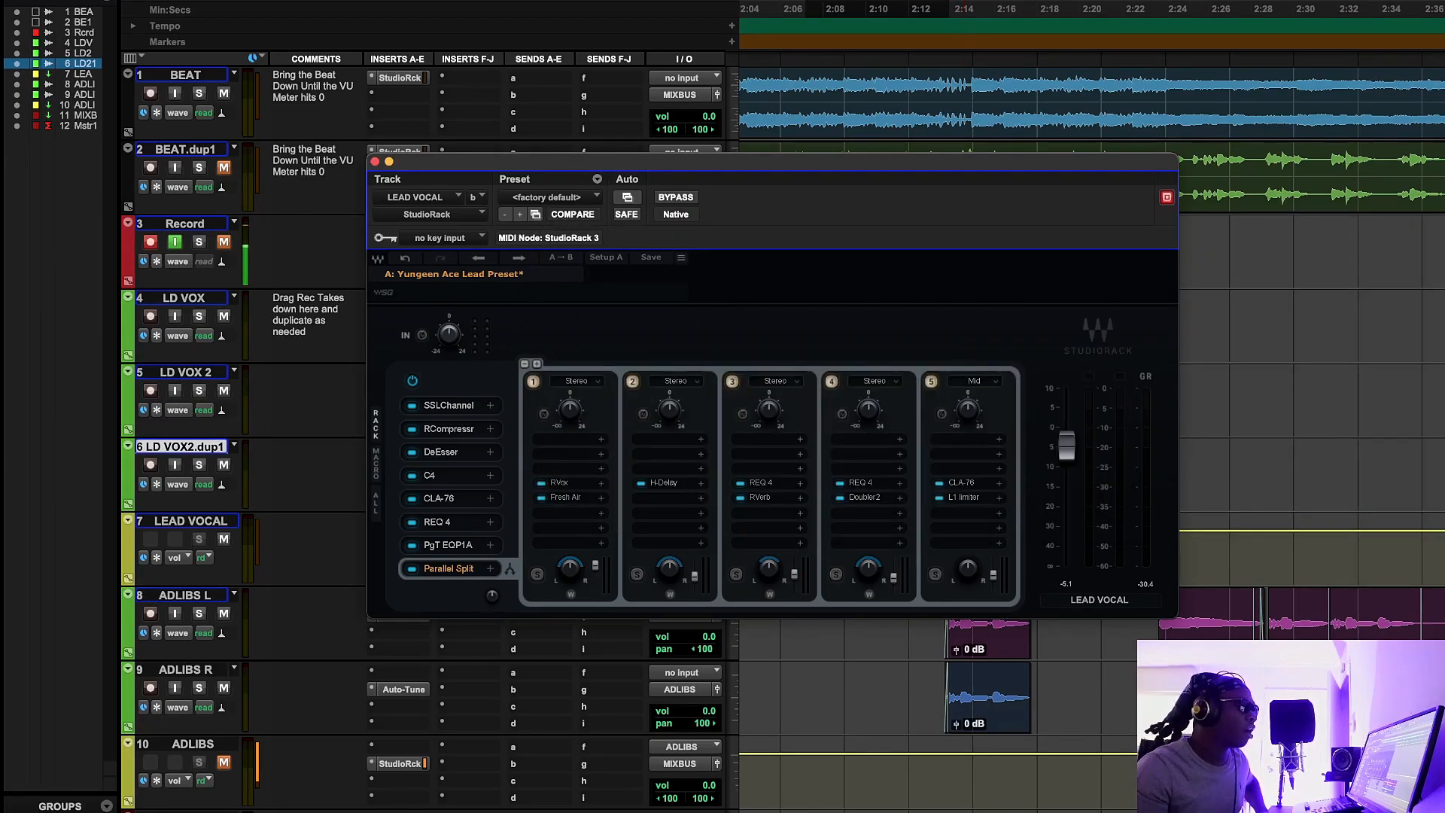
Step: Place the first parallel chain's RVox over the rack, audition the lead vocal with it active and bypassed, and close it
drag(1444, 164, 1035, 255)
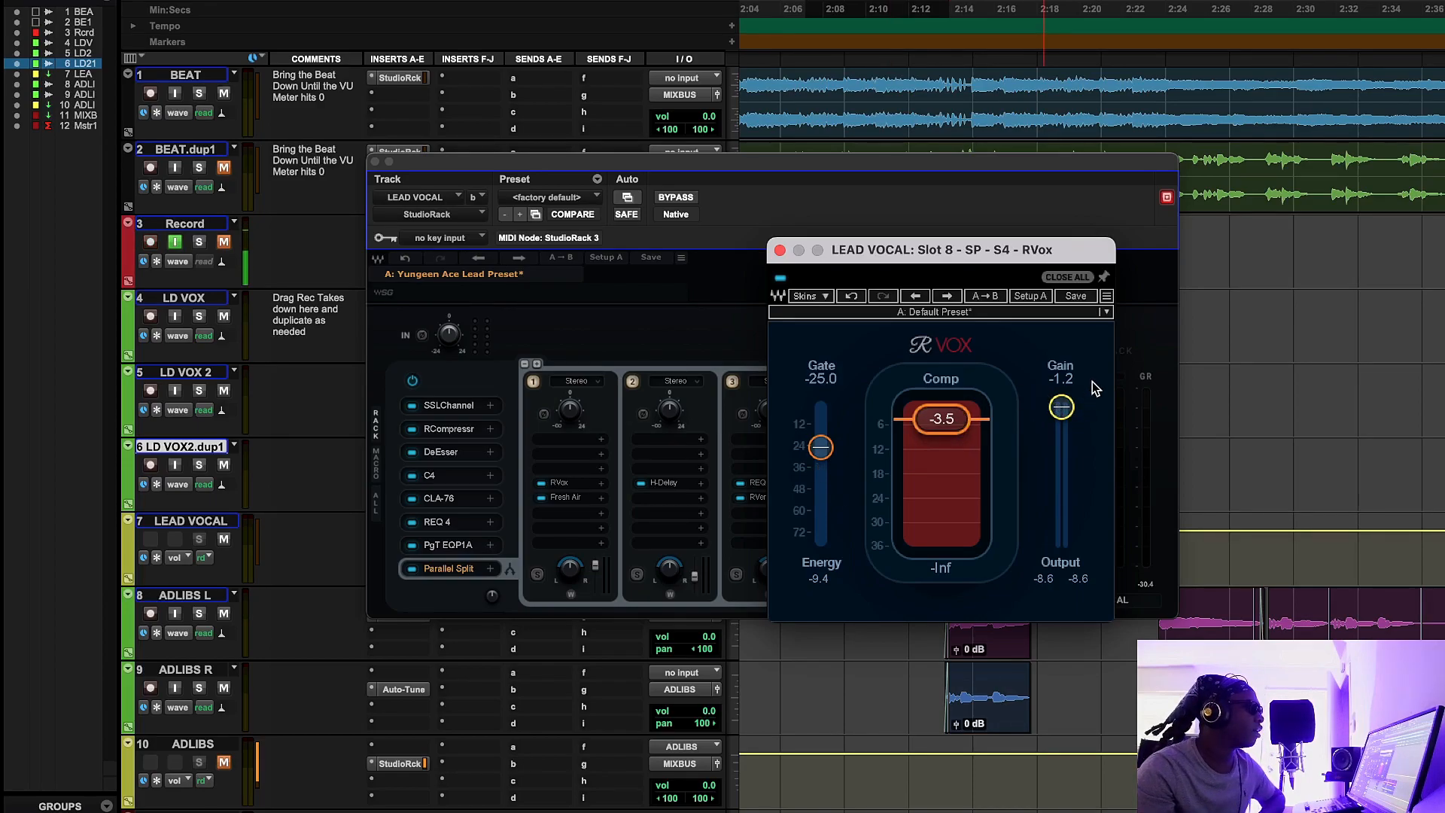
click(1046, 175)
key(space)
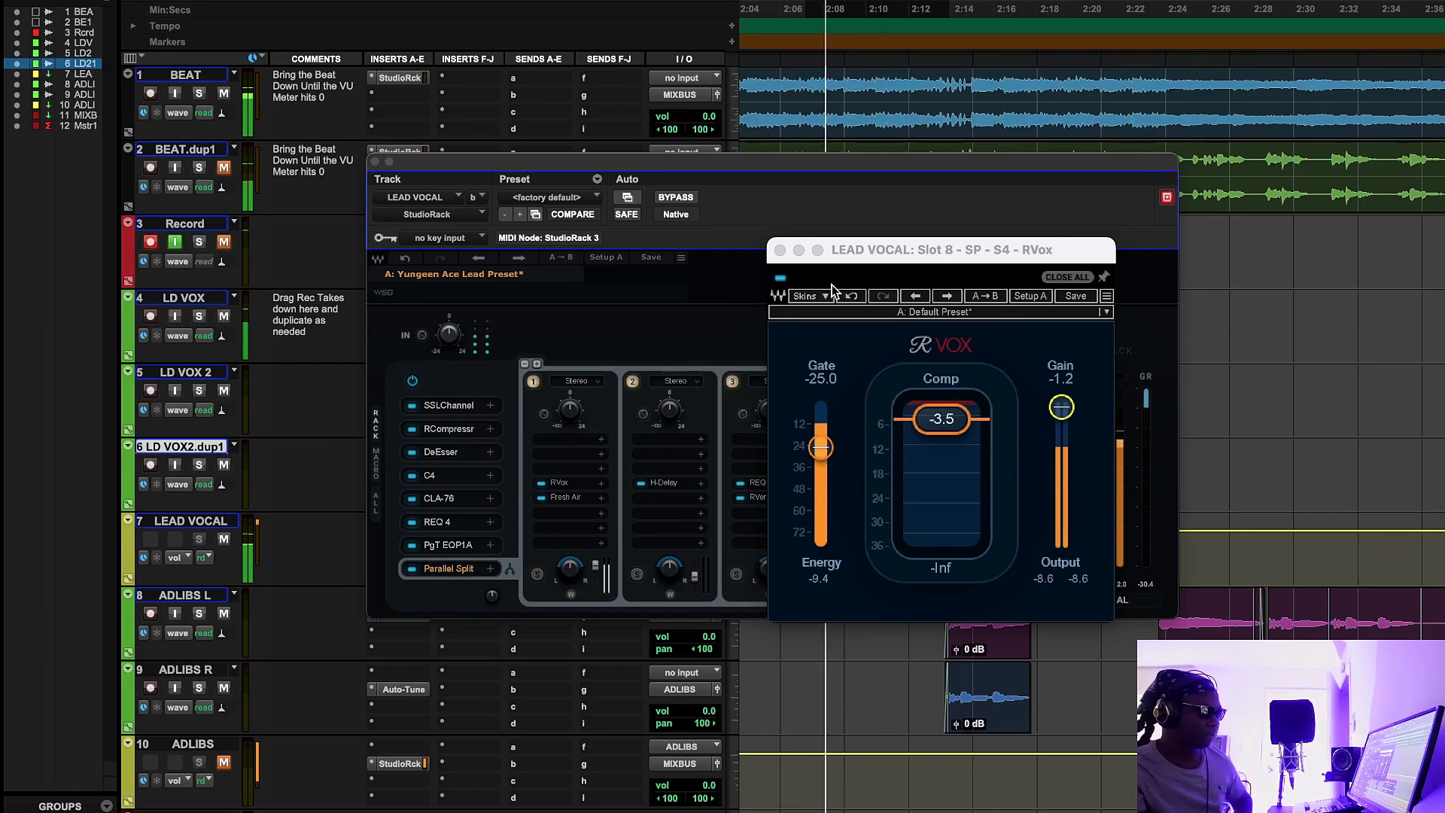
click(780, 279)
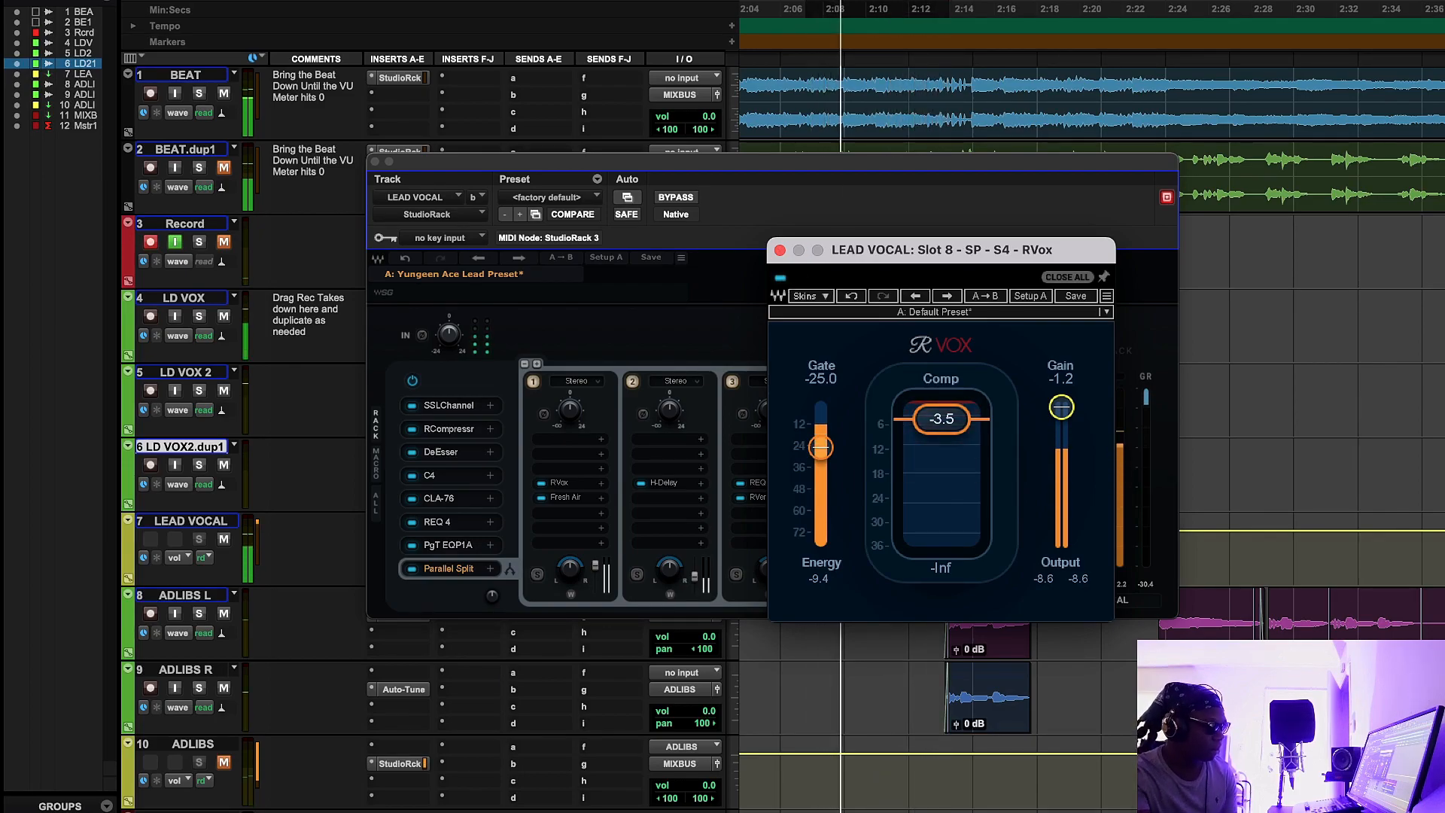
click(780, 250)
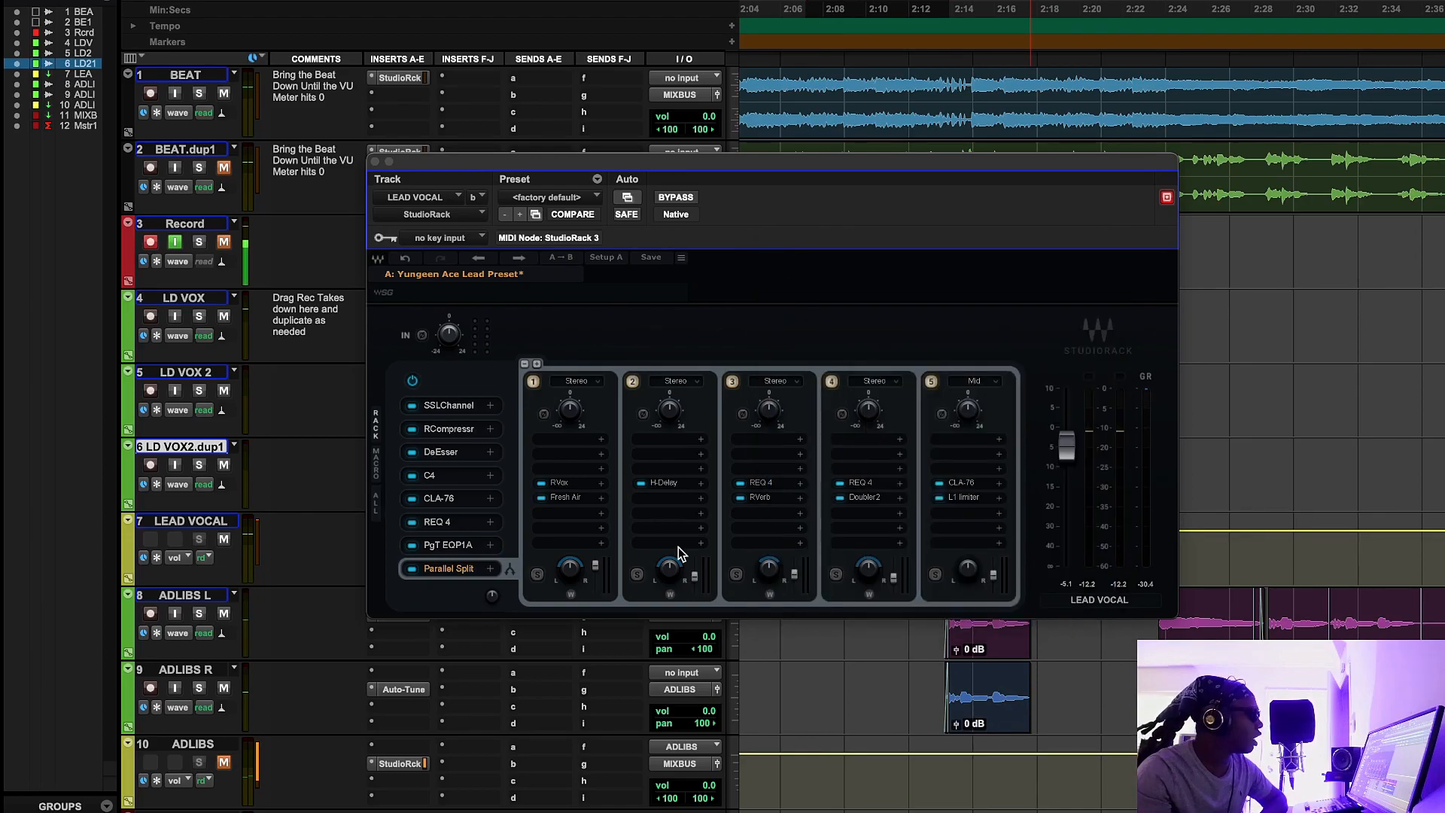
Step: Open H-Delay from the second parallel chain, examine its delay, feedback and filter settings, and close it
click(663, 486)
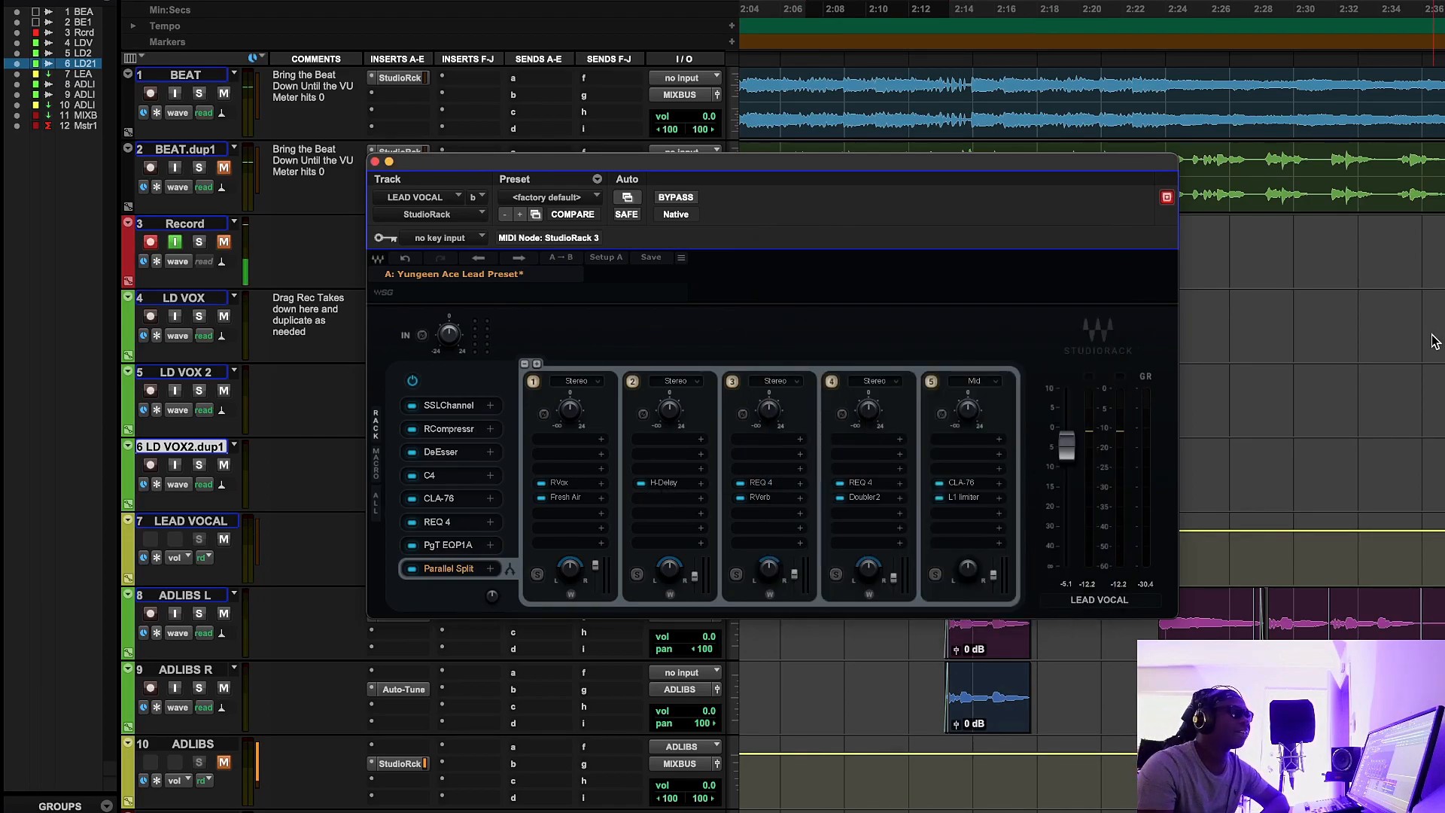
drag(1429, 154, 796, 179)
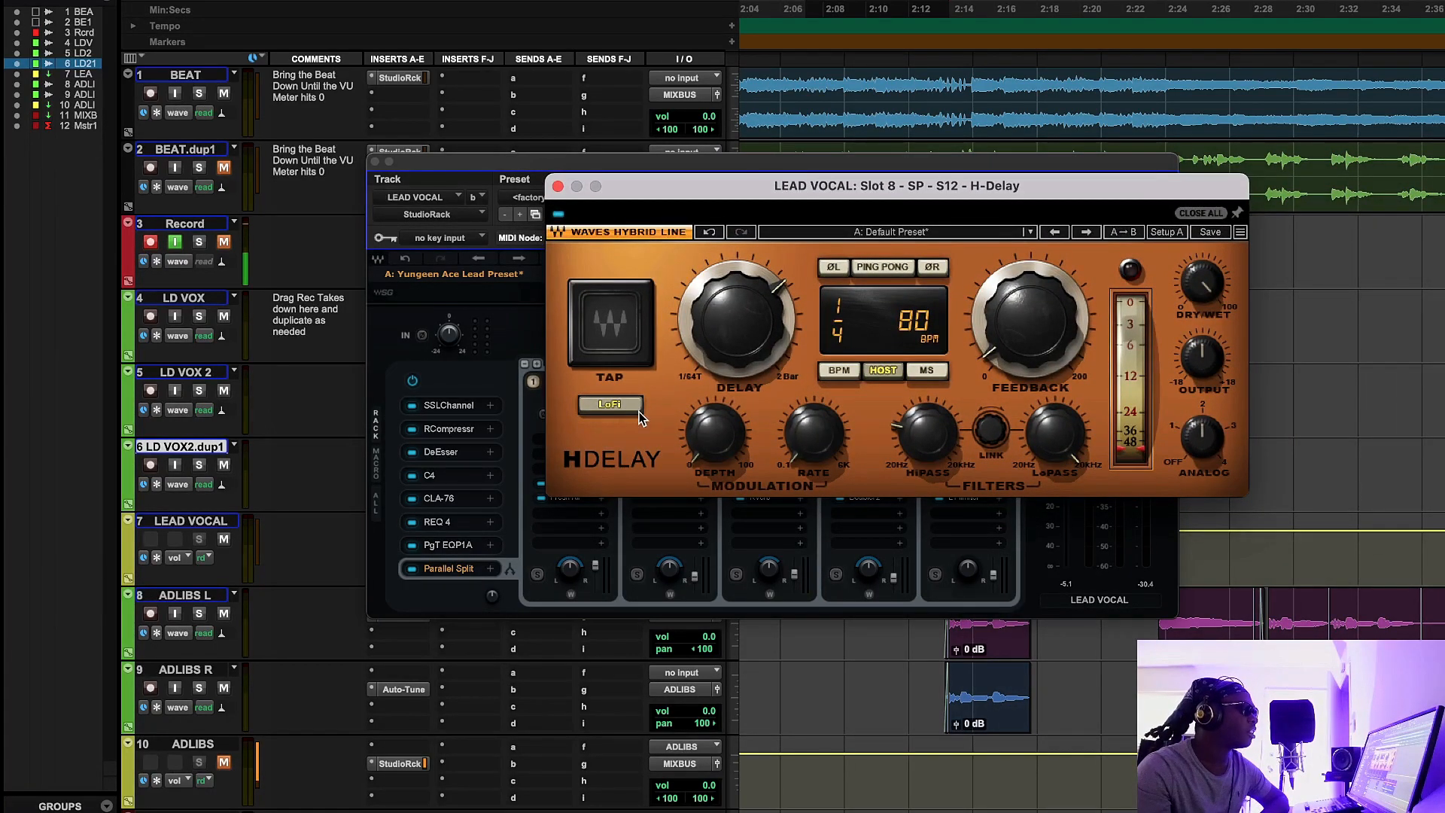
click(557, 187)
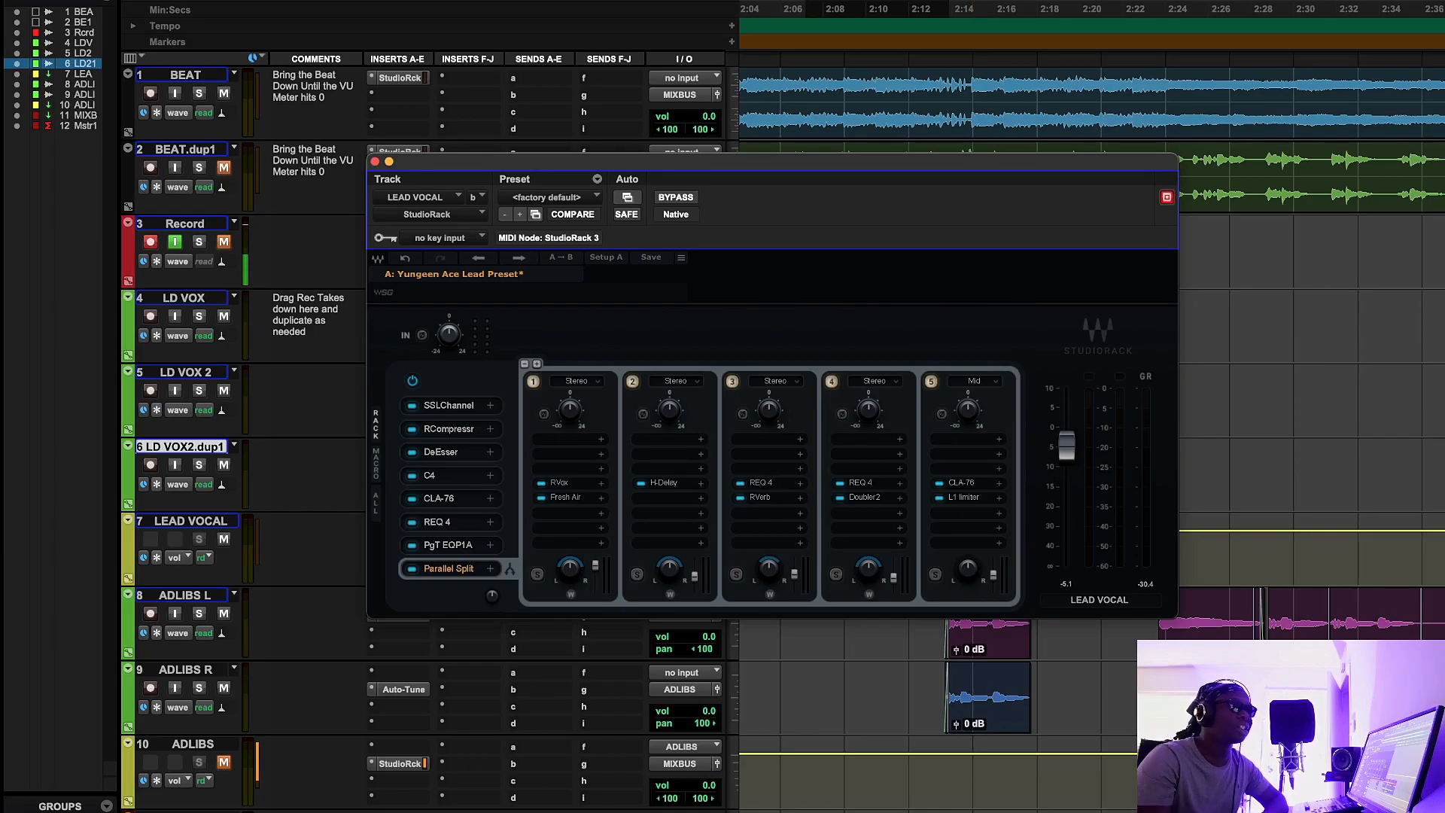
Step: Examine the equalizer curve of the third parallel chain's REQ 4, close it, and open RVerb from the same chain
click(760, 482)
drag(1197, 149, 937, 197)
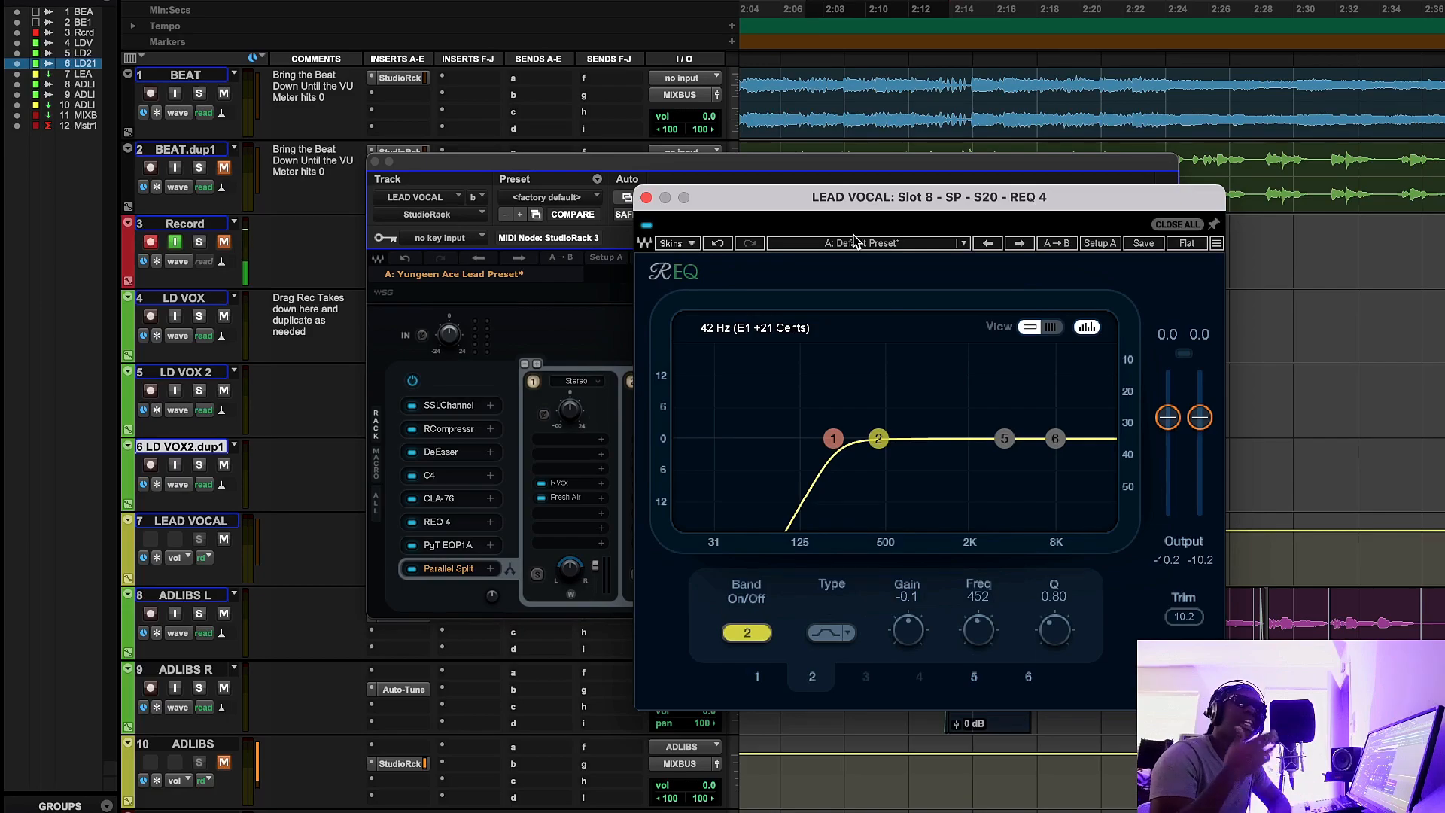
click(645, 197)
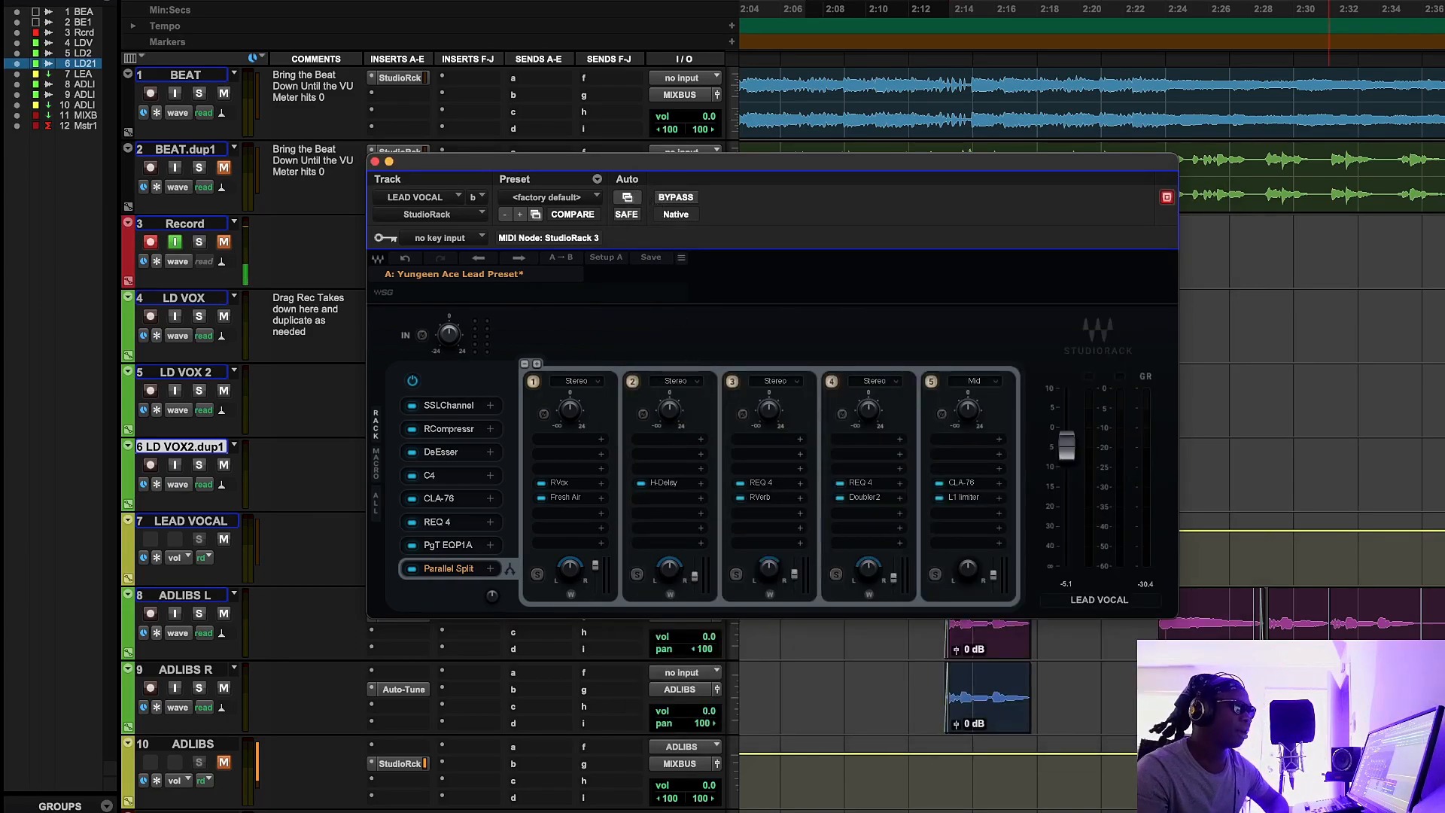
click(760, 498)
drag(832, 118, 791, 187)
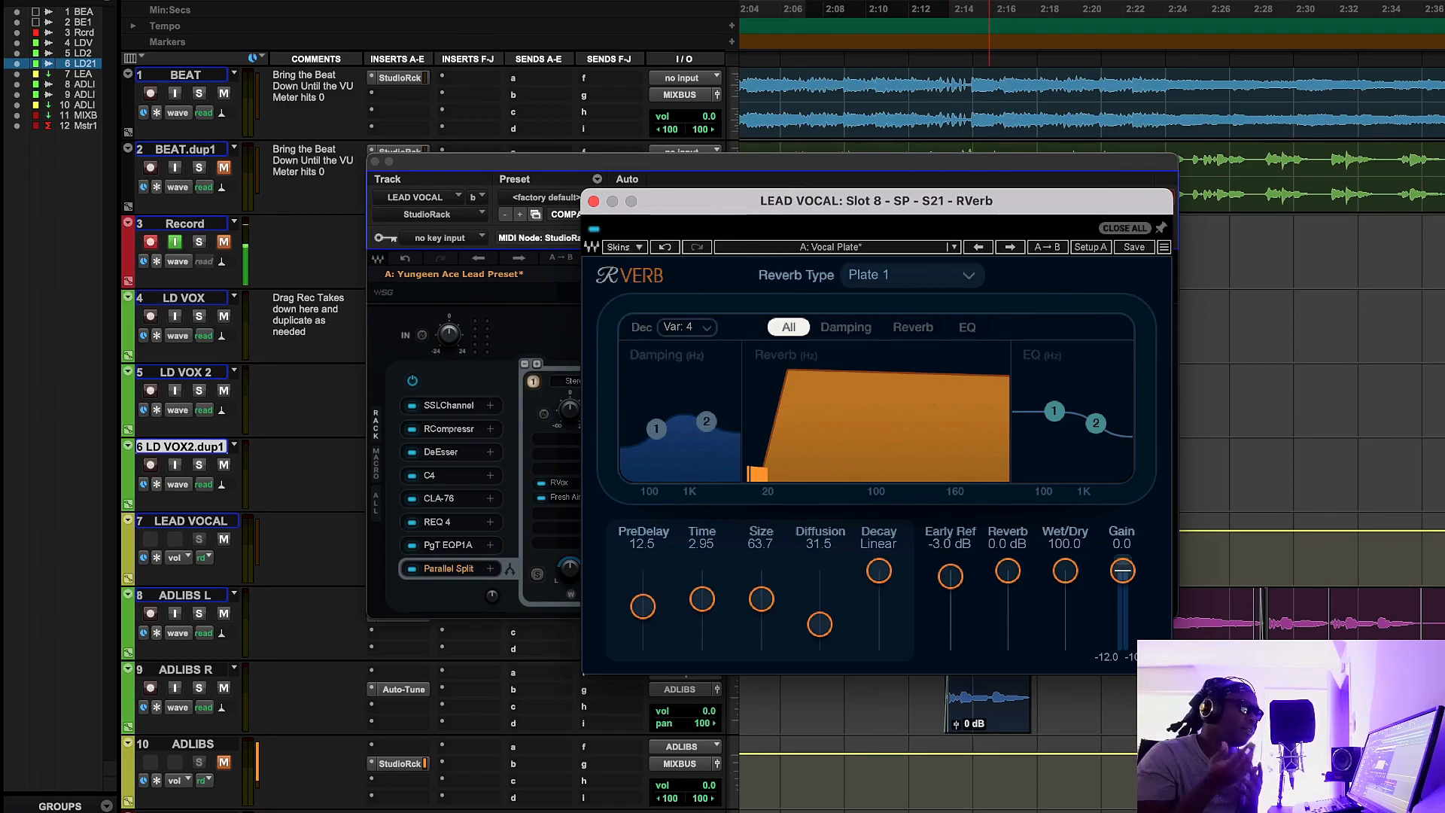
Step: Close RVerb, examine the filter curve of the fourth parallel chain's REQ 4, and close that equalizer
click(611, 201)
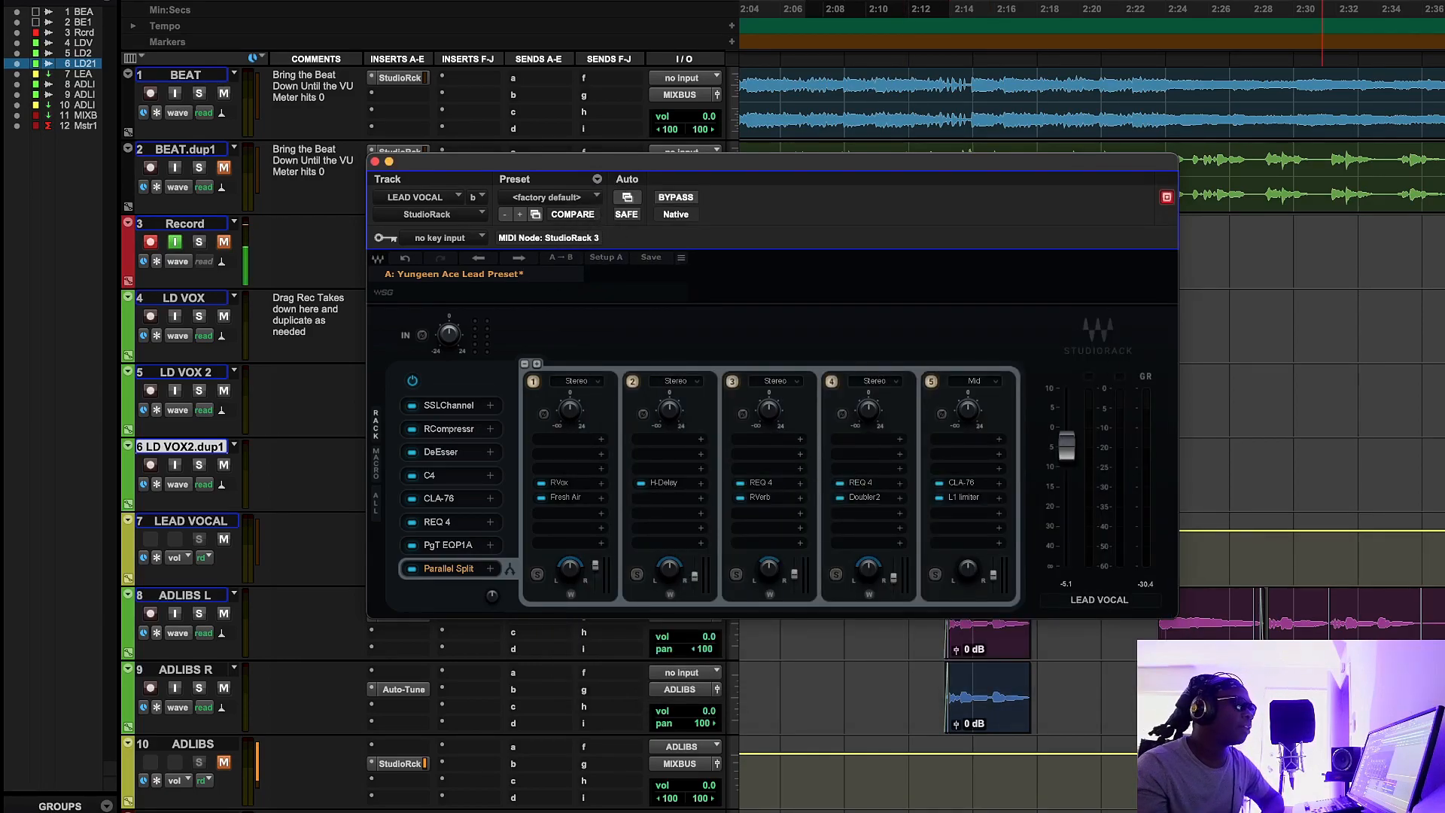
click(860, 482)
drag(992, 94, 760, 116)
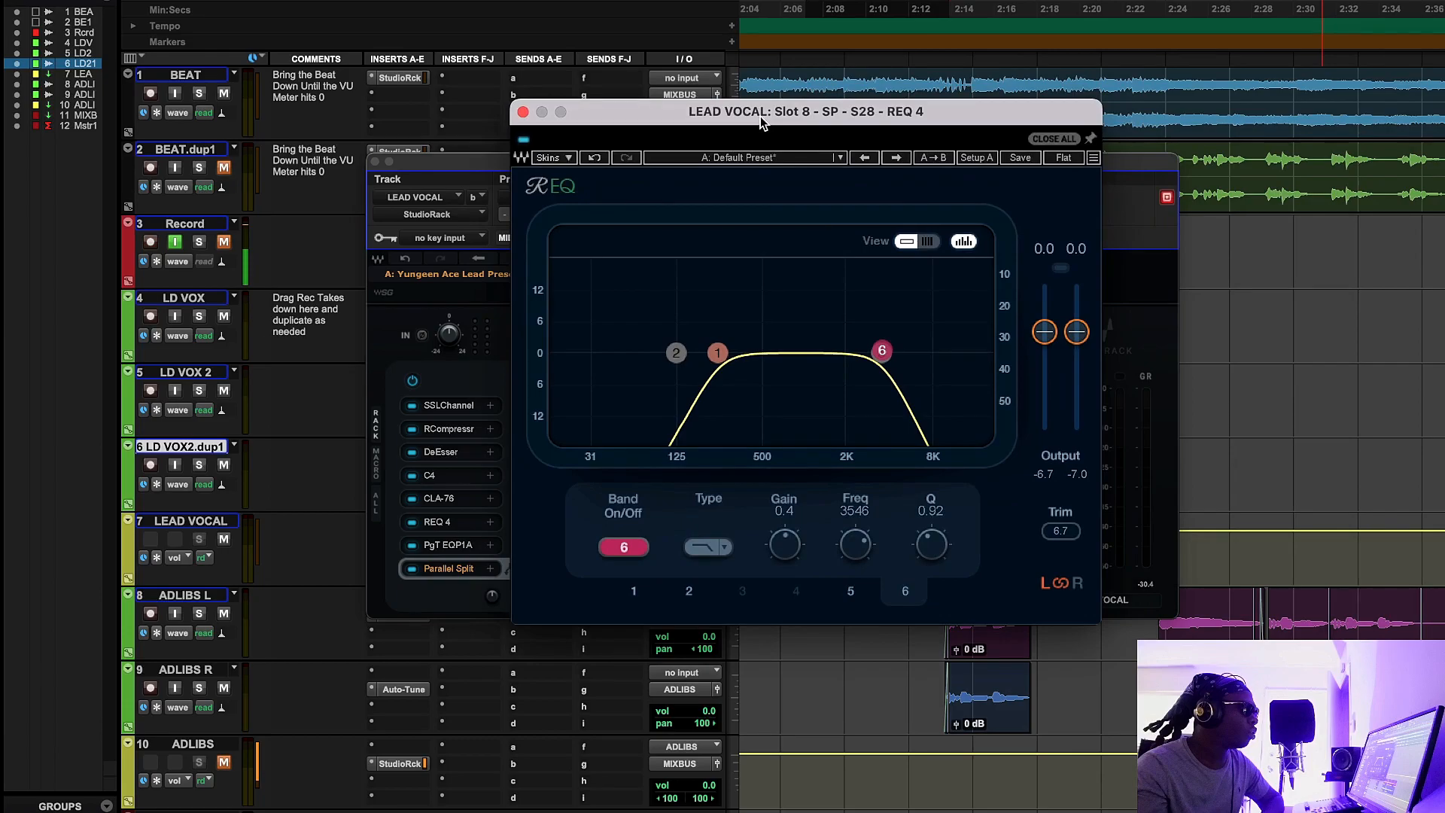
click(529, 116)
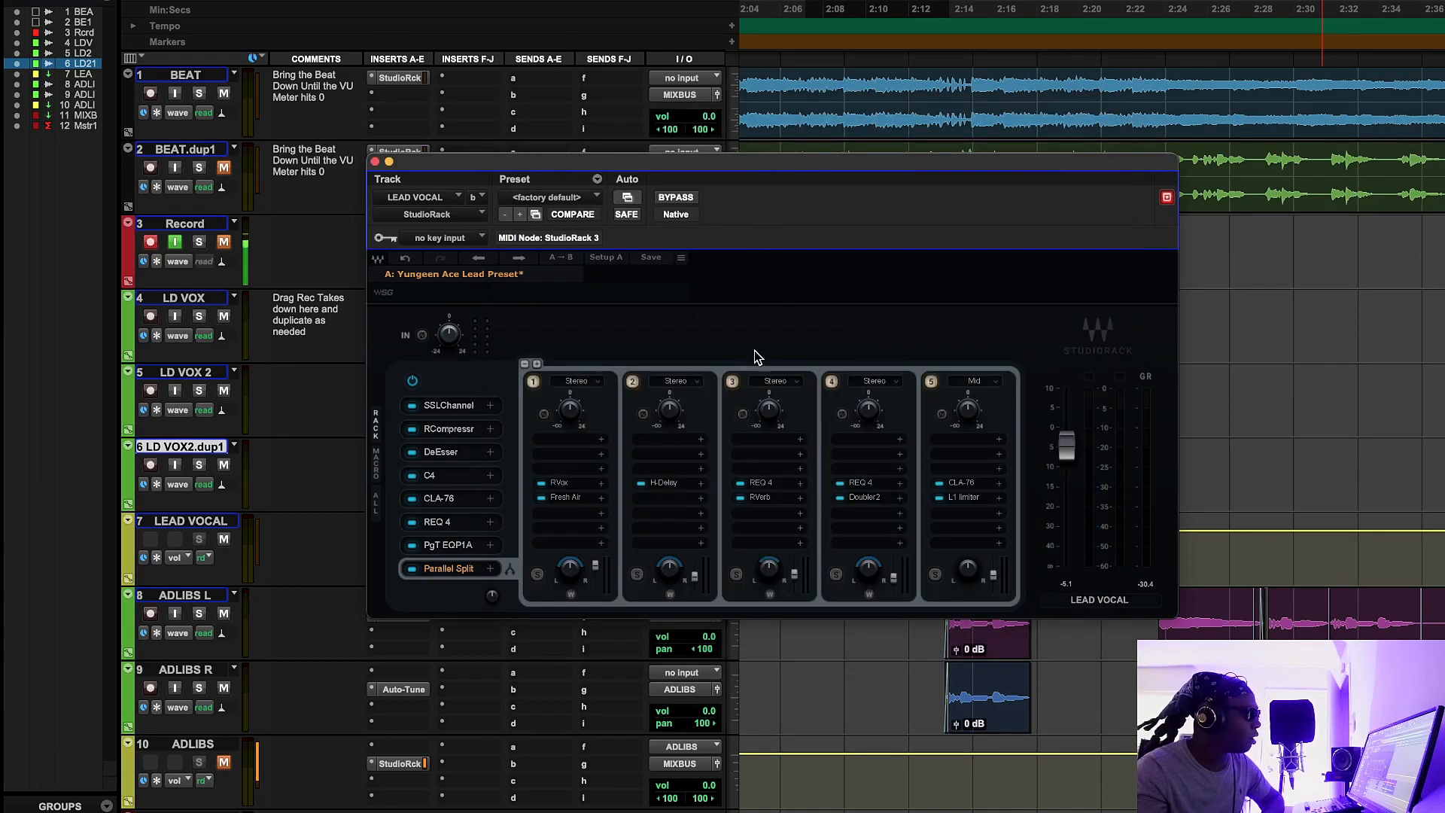
Step: Open Doubler2 from the fourth parallel chain, examine its voice, delay and detune settings, and close it
click(864, 497)
drag(1128, 125, 685, 244)
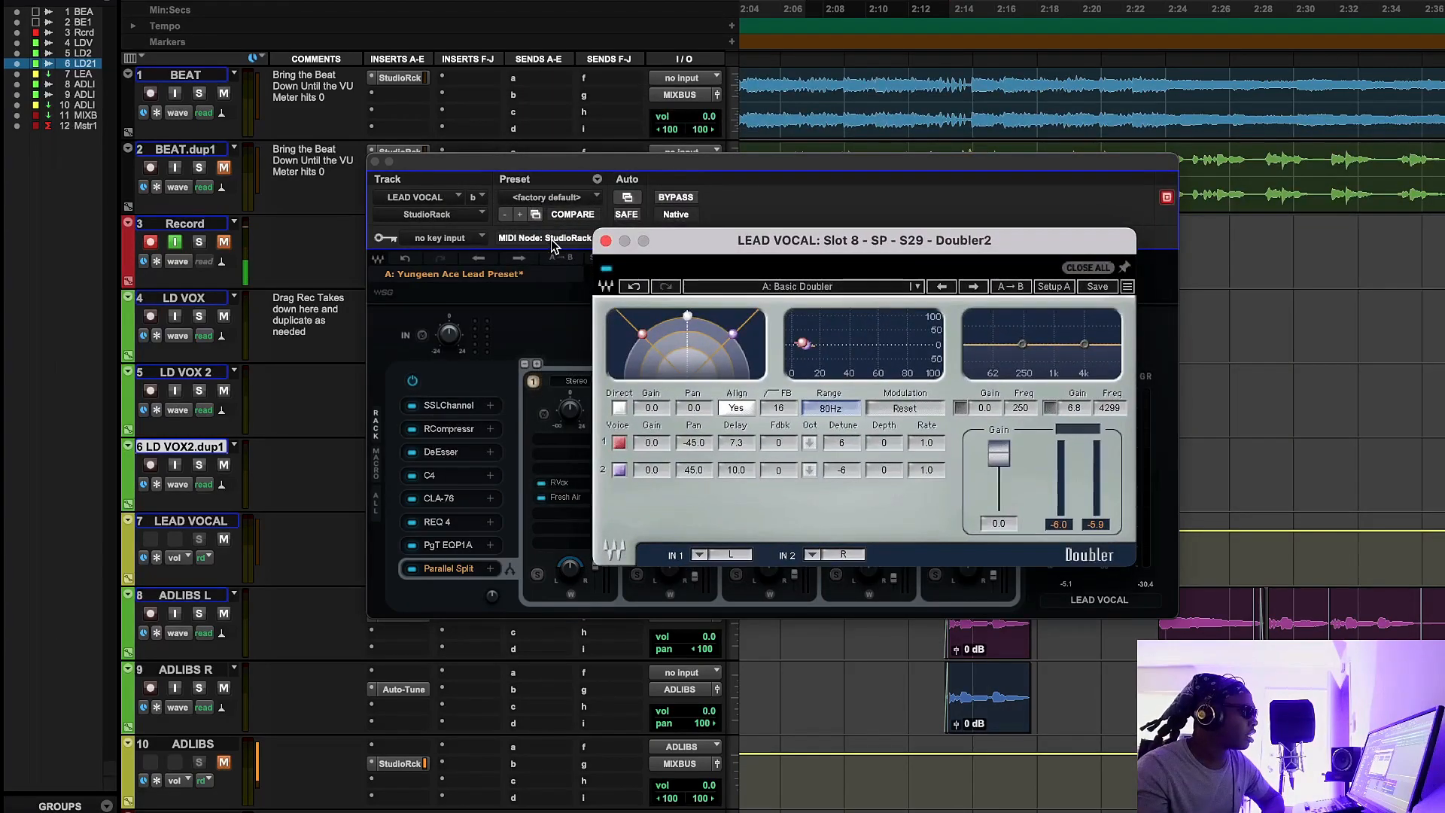
click(605, 241)
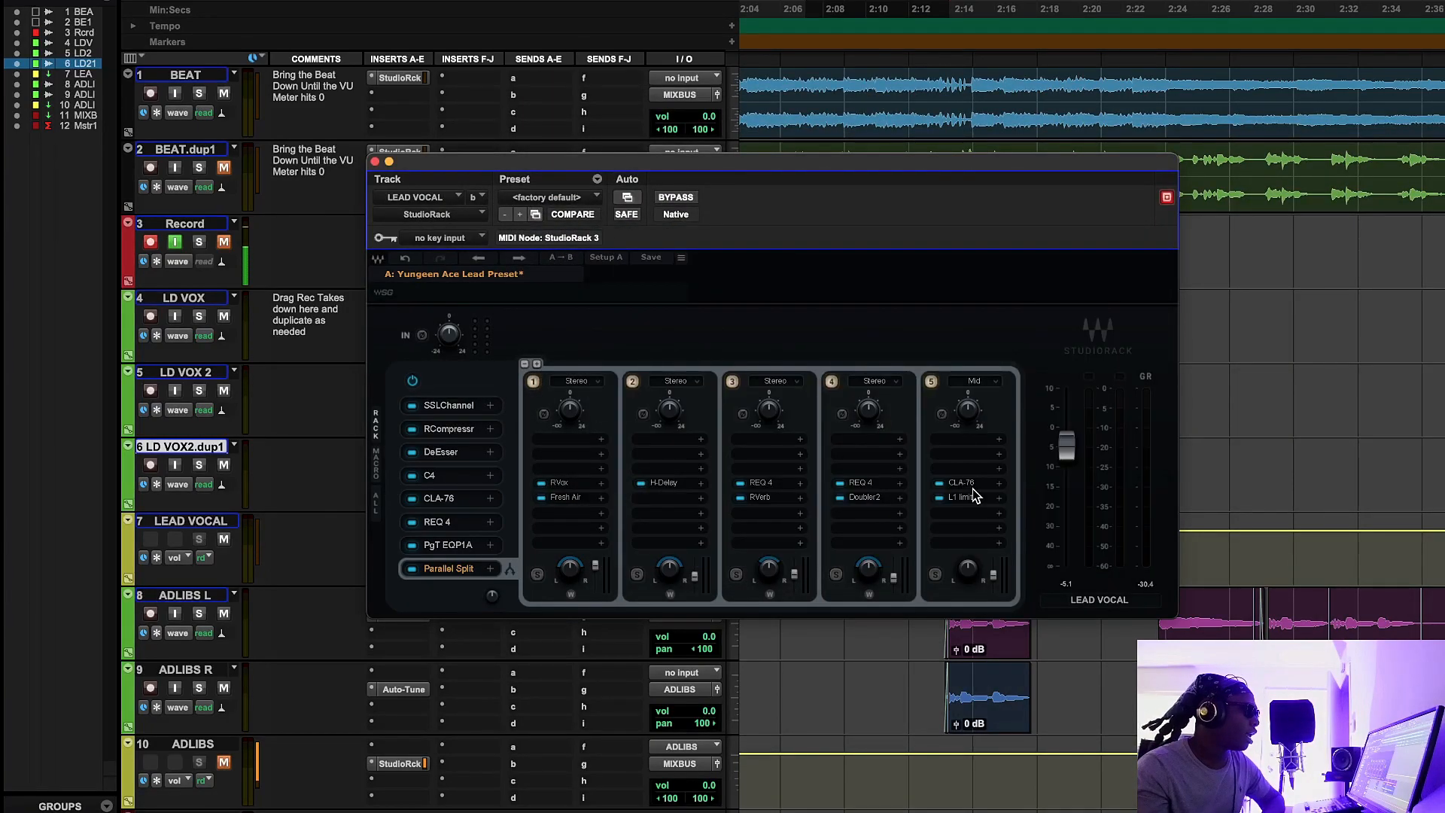
Step: Examine the fifth parallel chain's CLA-76 and audition the lead vocal with that chain active and bypassed
drag(1439, 166, 645, 274)
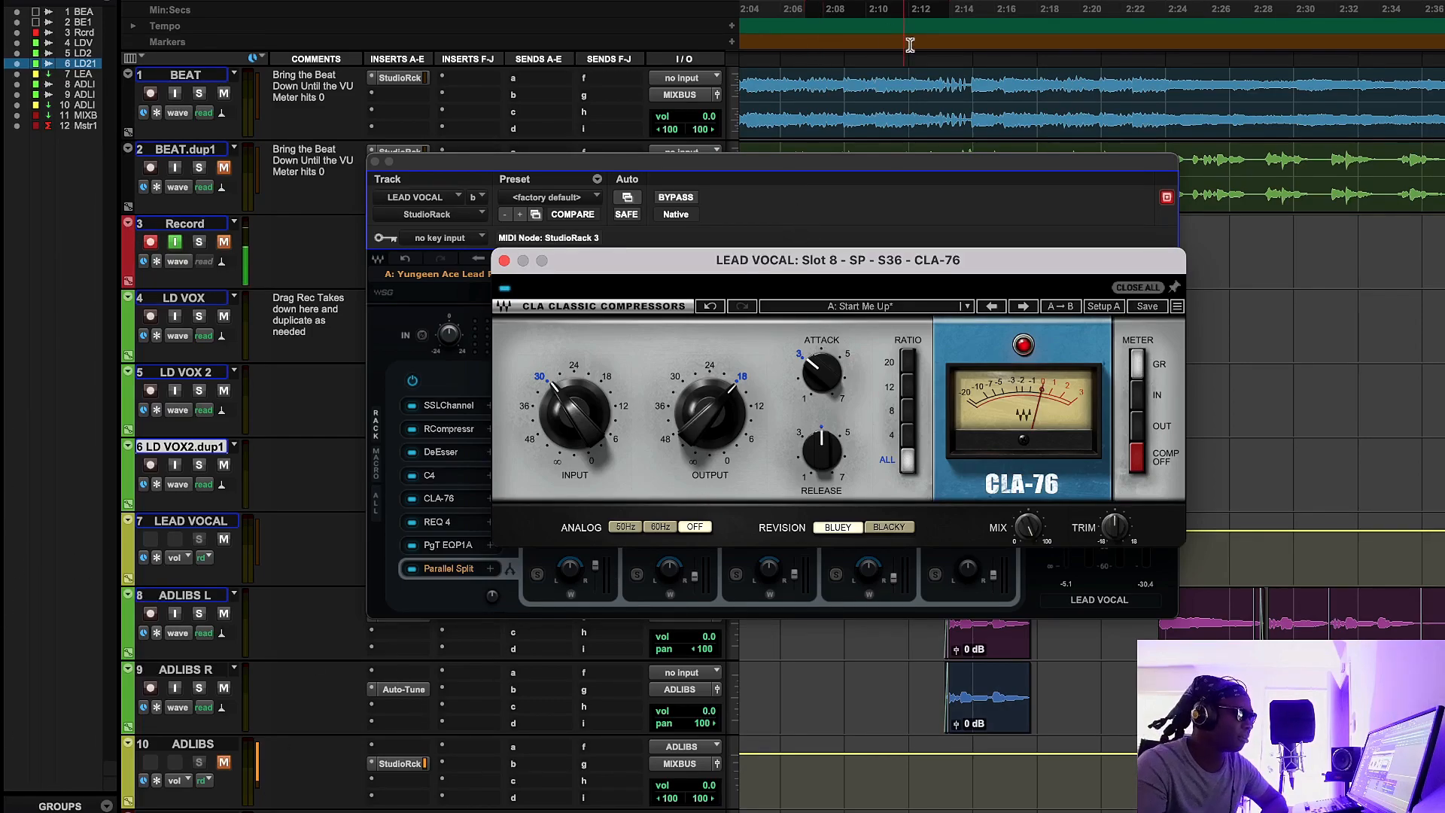
click(913, 2)
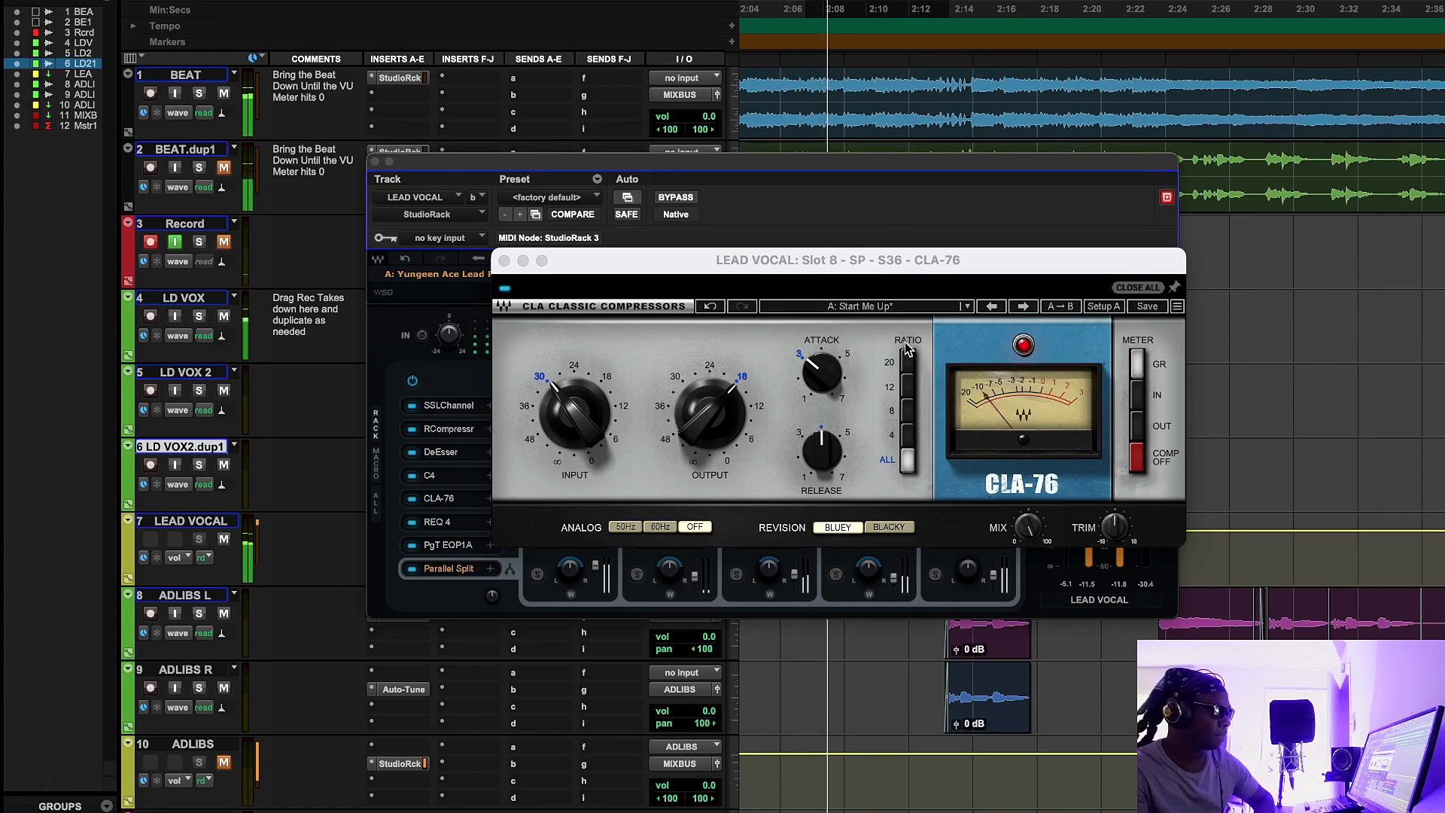
click(867, 172)
drag(1059, 456, 1059, 447)
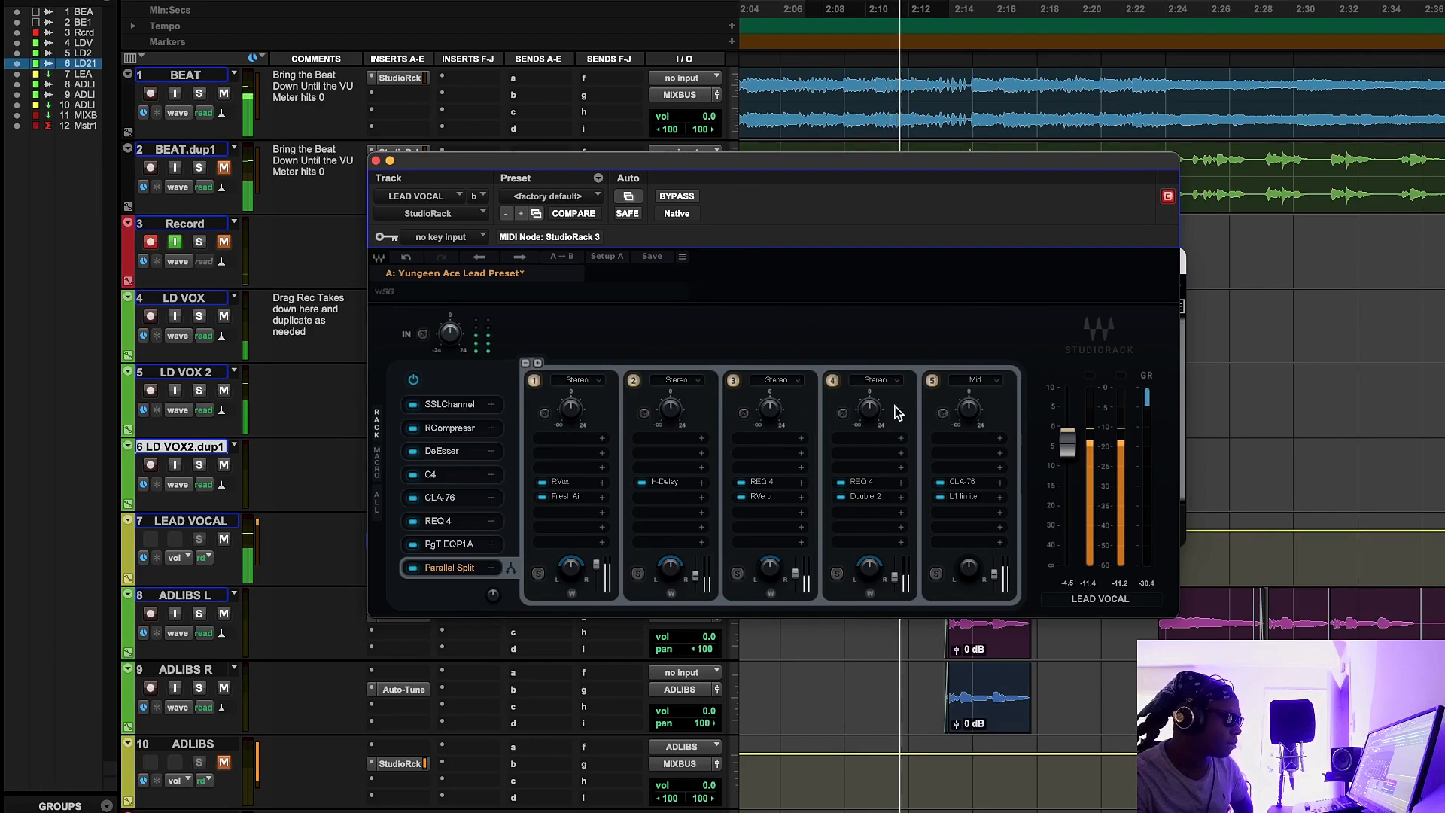
click(932, 381)
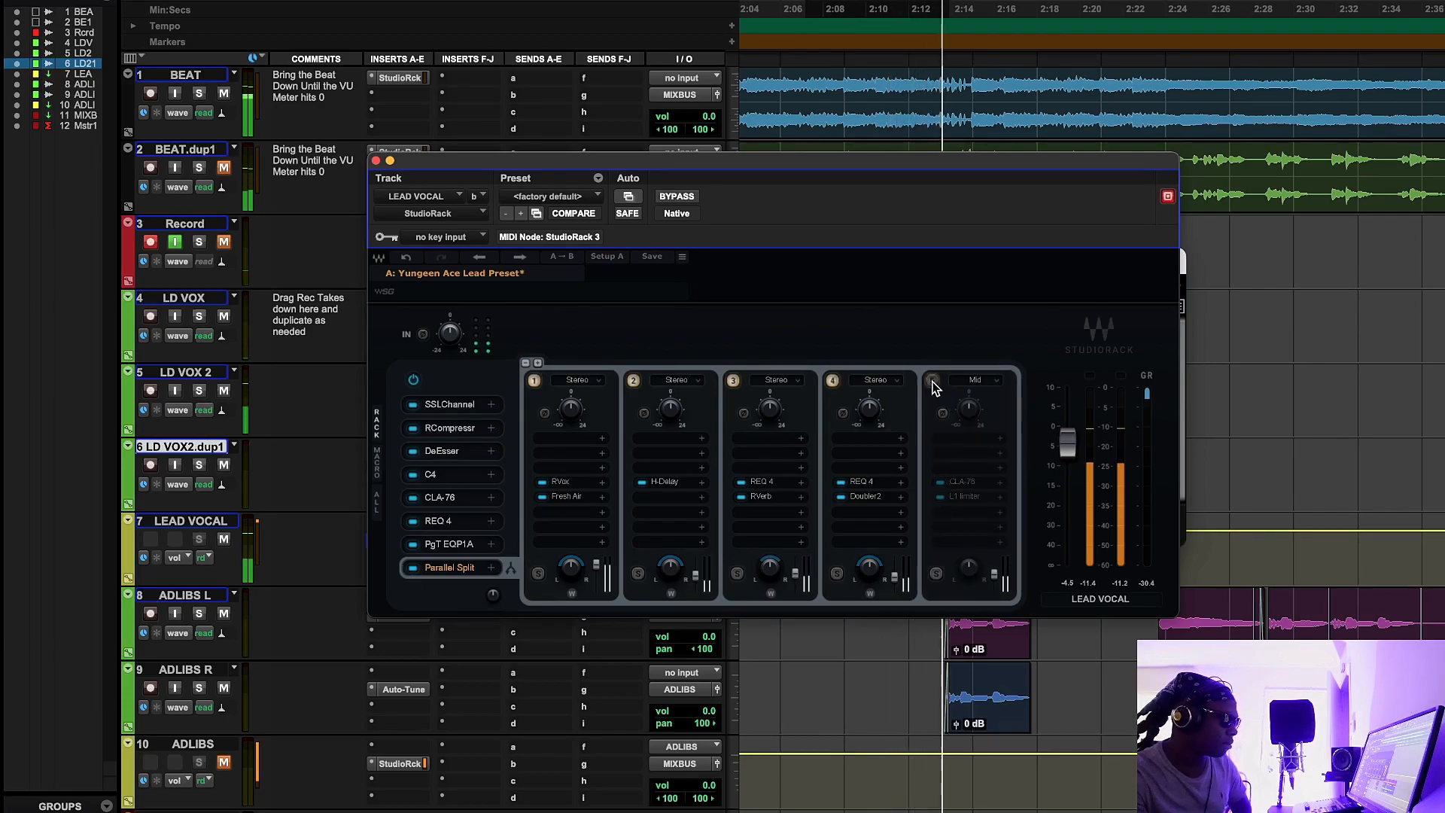
click(932, 380)
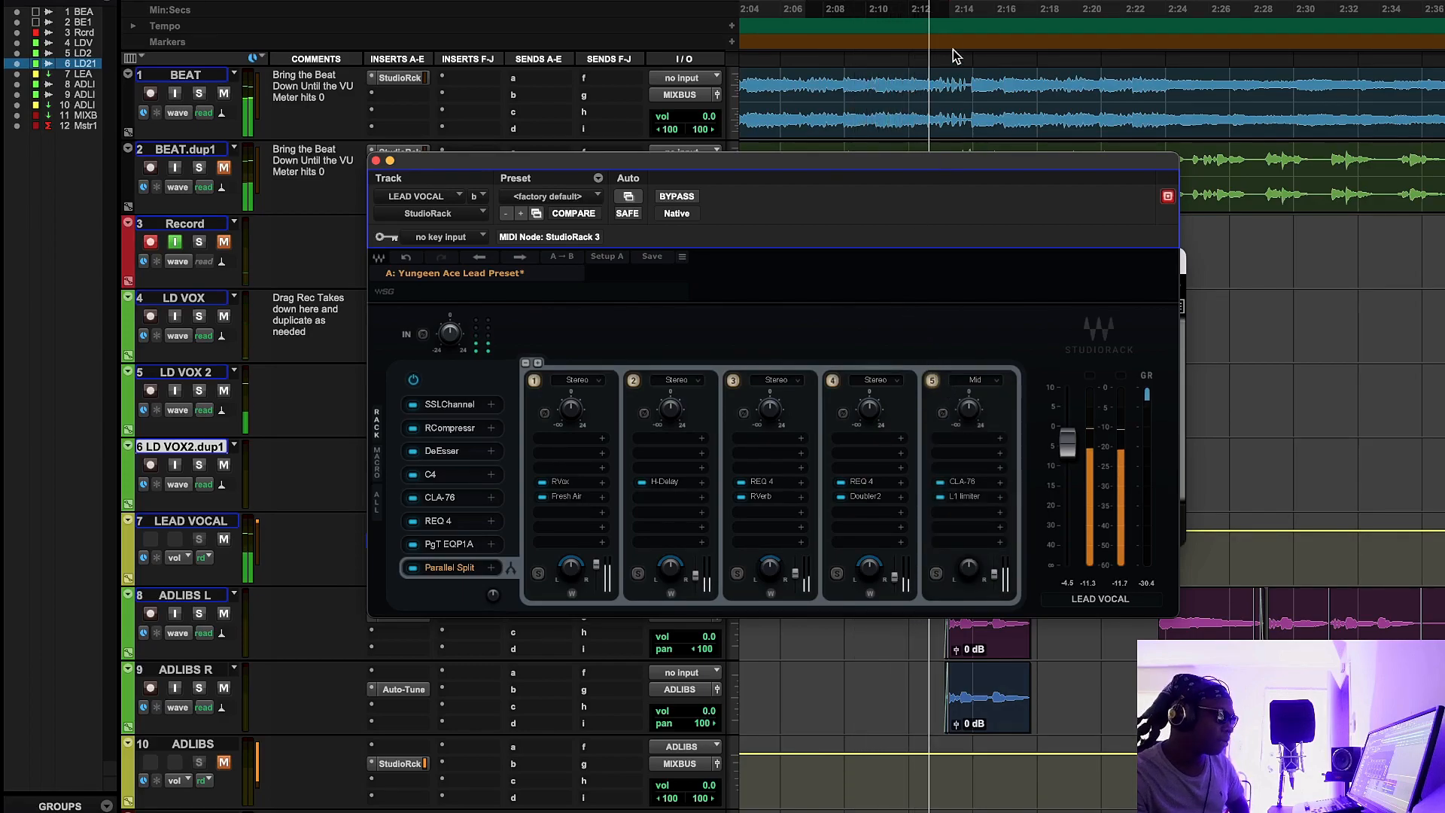
click(944, 153)
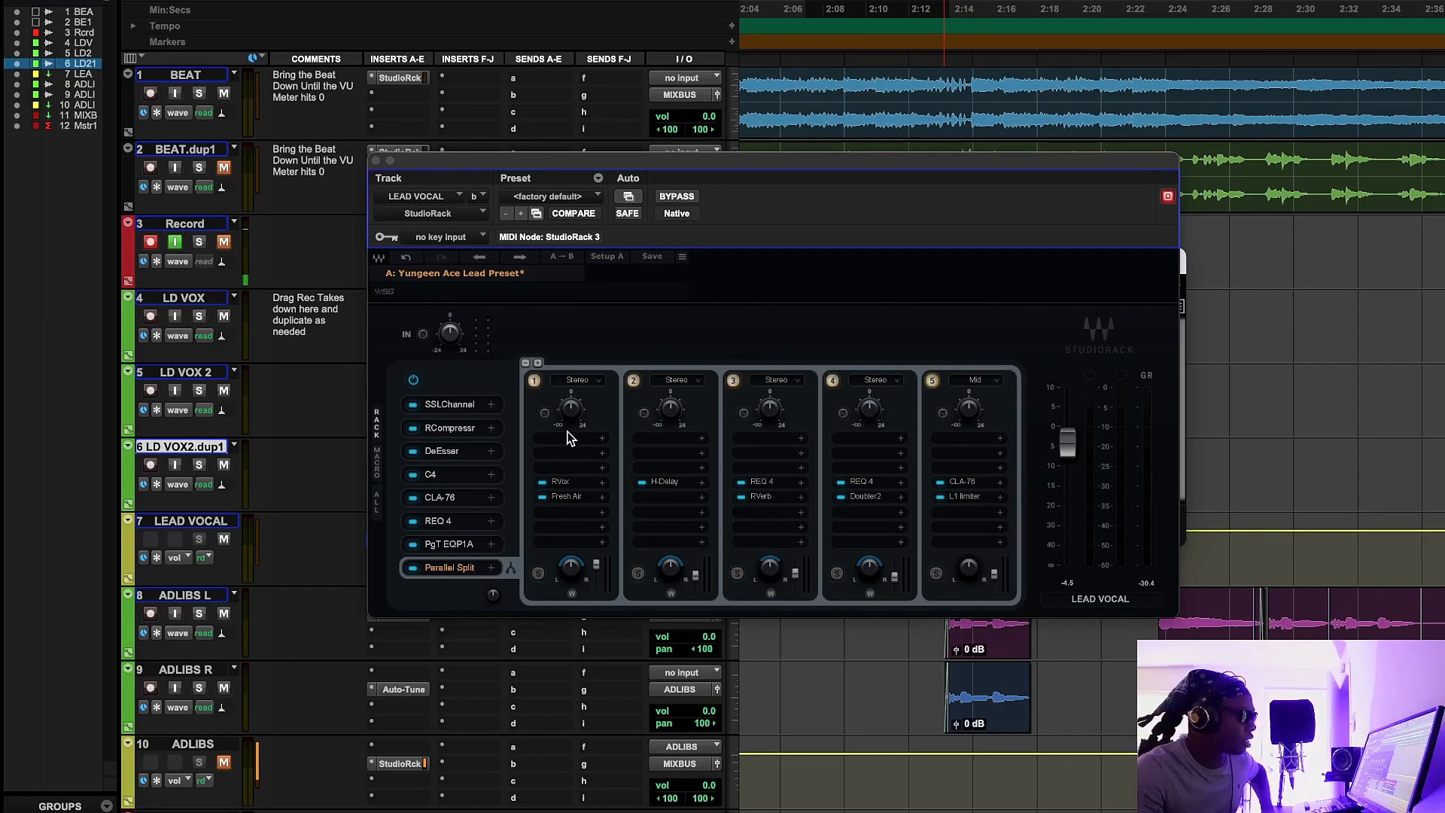
Step: Close the lead vocal's StudioRack, open the one on the ADLIBS track, and place its Berzerk Distortion over the rack
click(376, 161)
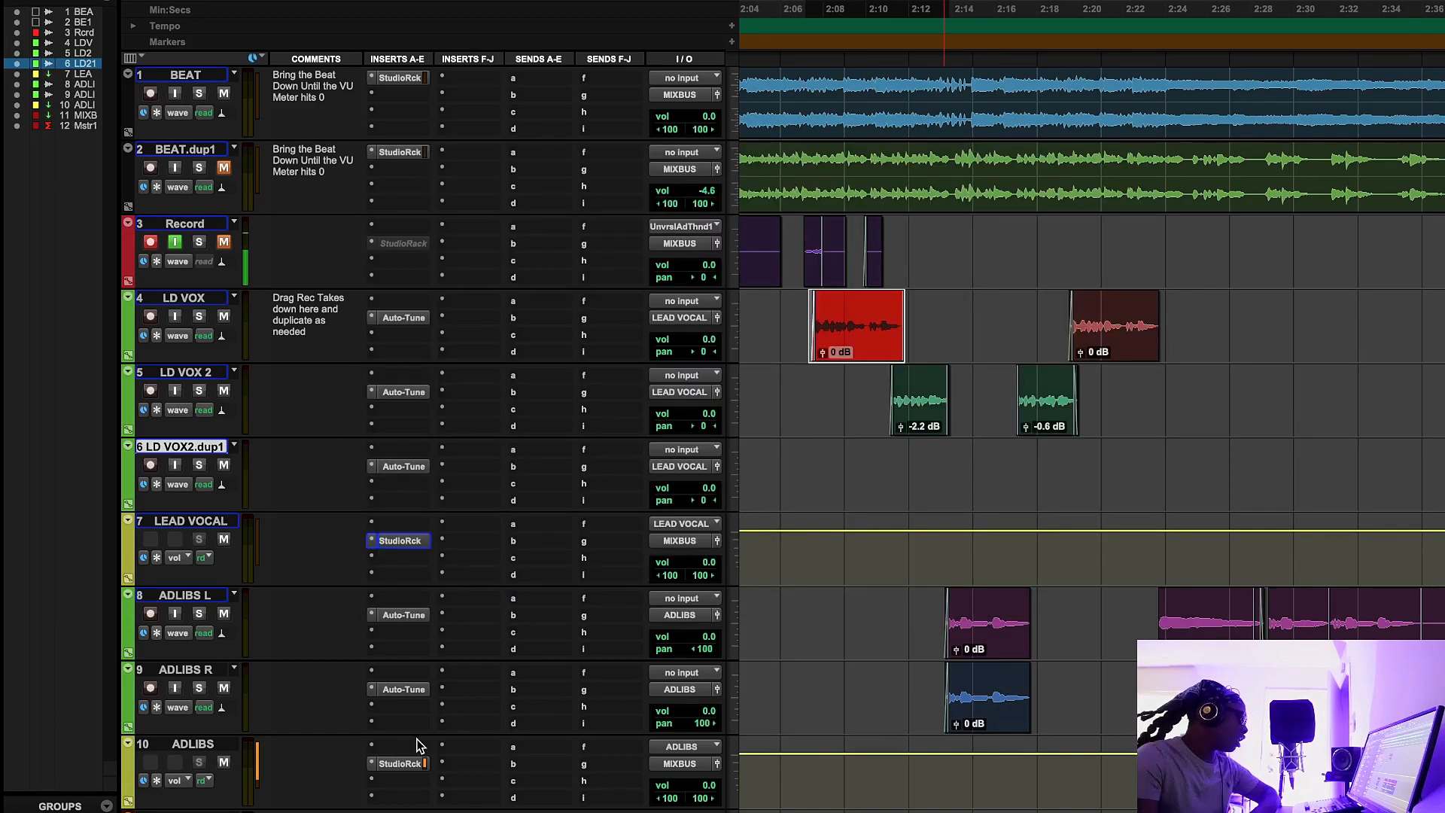
click(399, 763)
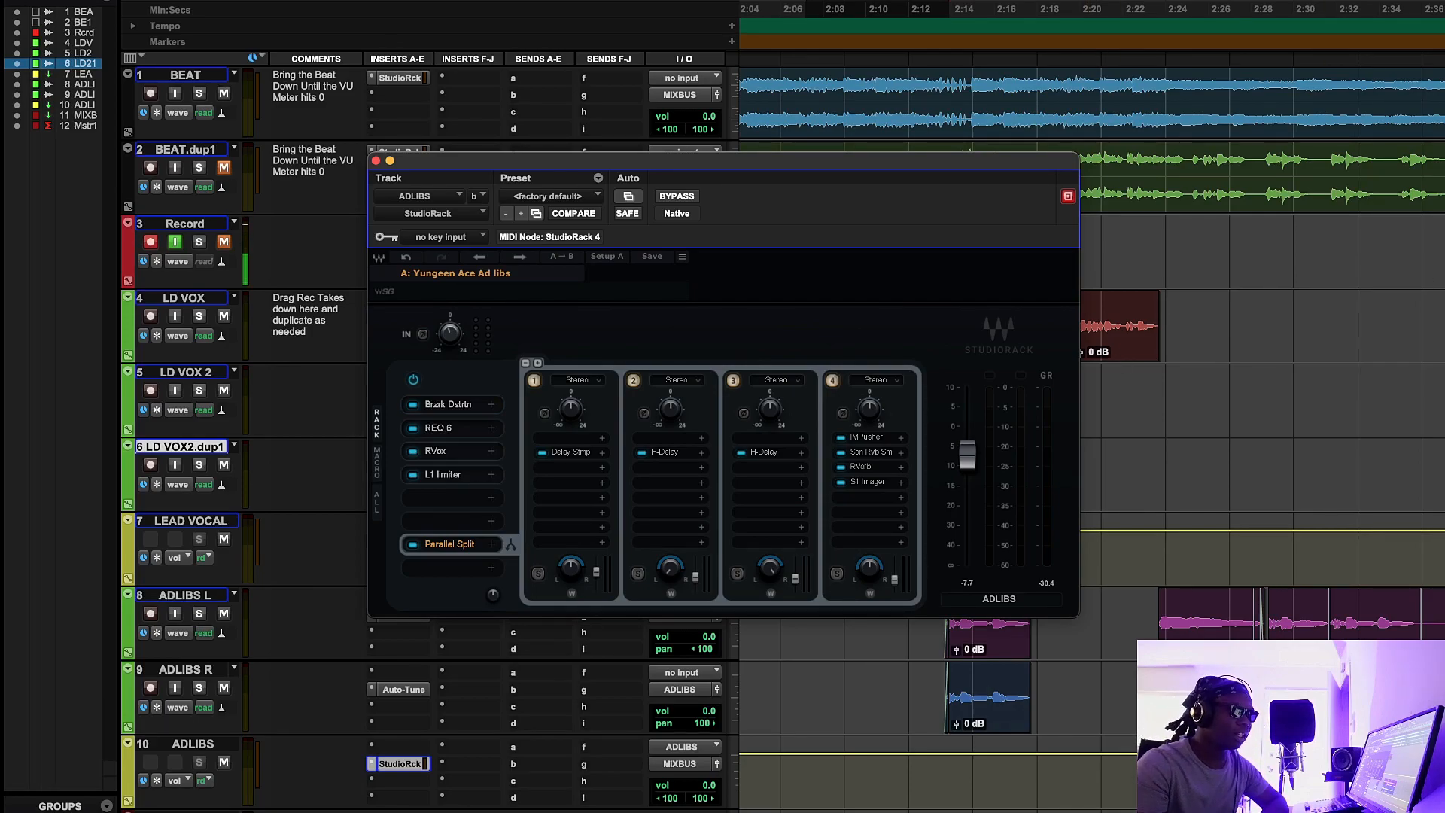
click(448, 404)
drag(1005, 43, 614, 182)
Step: Audition the ad-libs from about 2:20 in the song with Berzerk Distortion active
click(1169, 10)
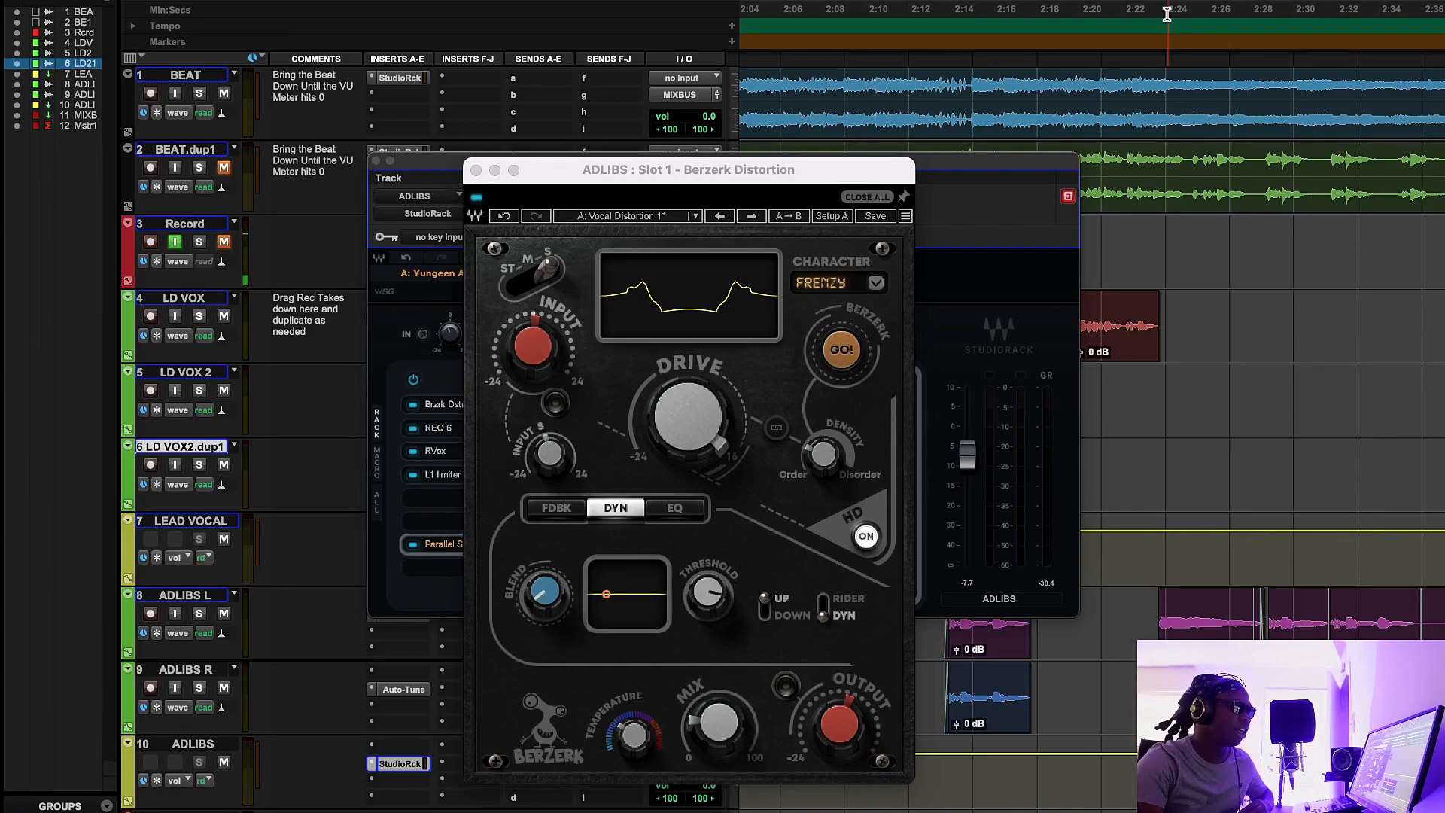
click(1091, 11)
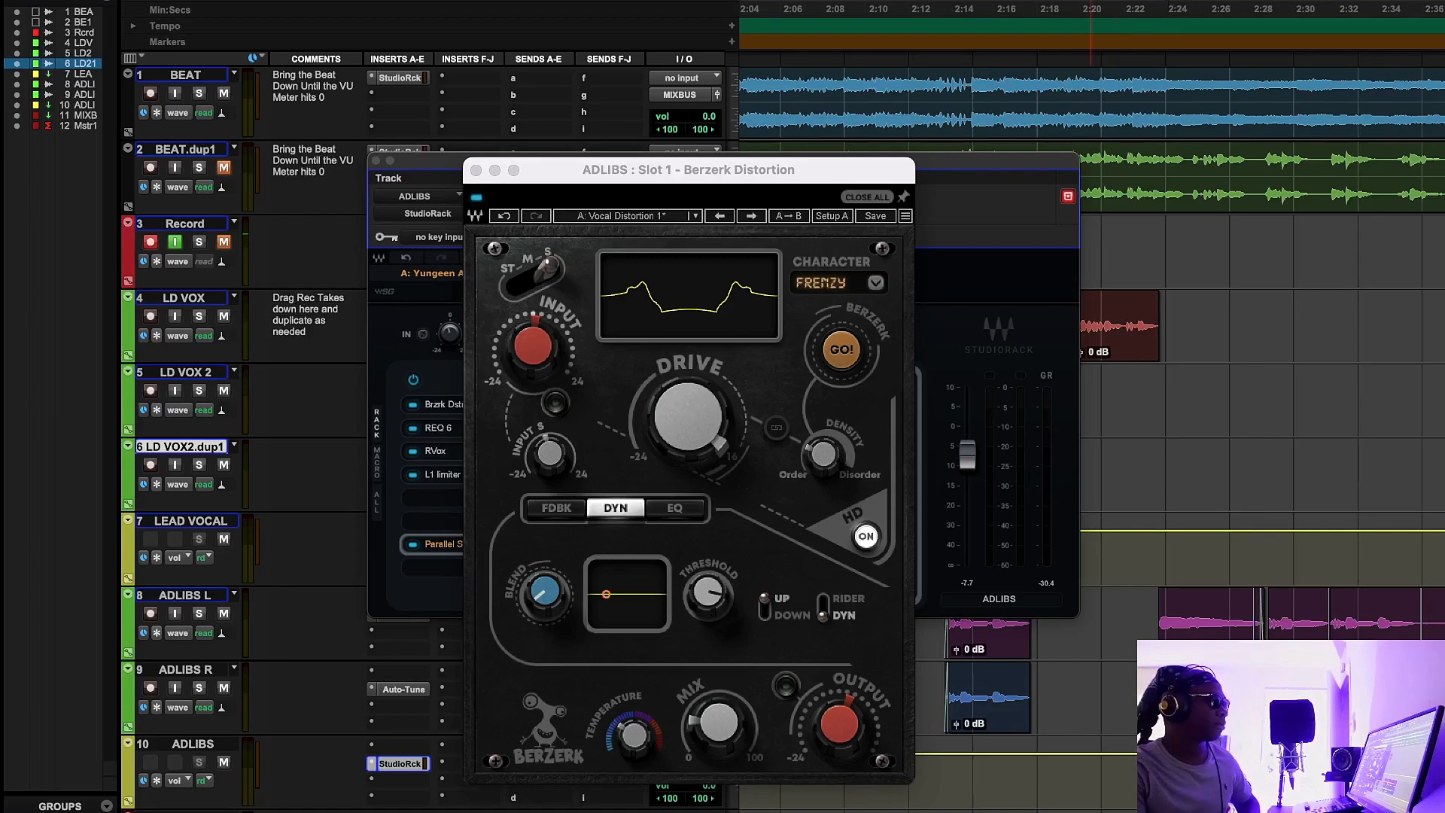
key(space)
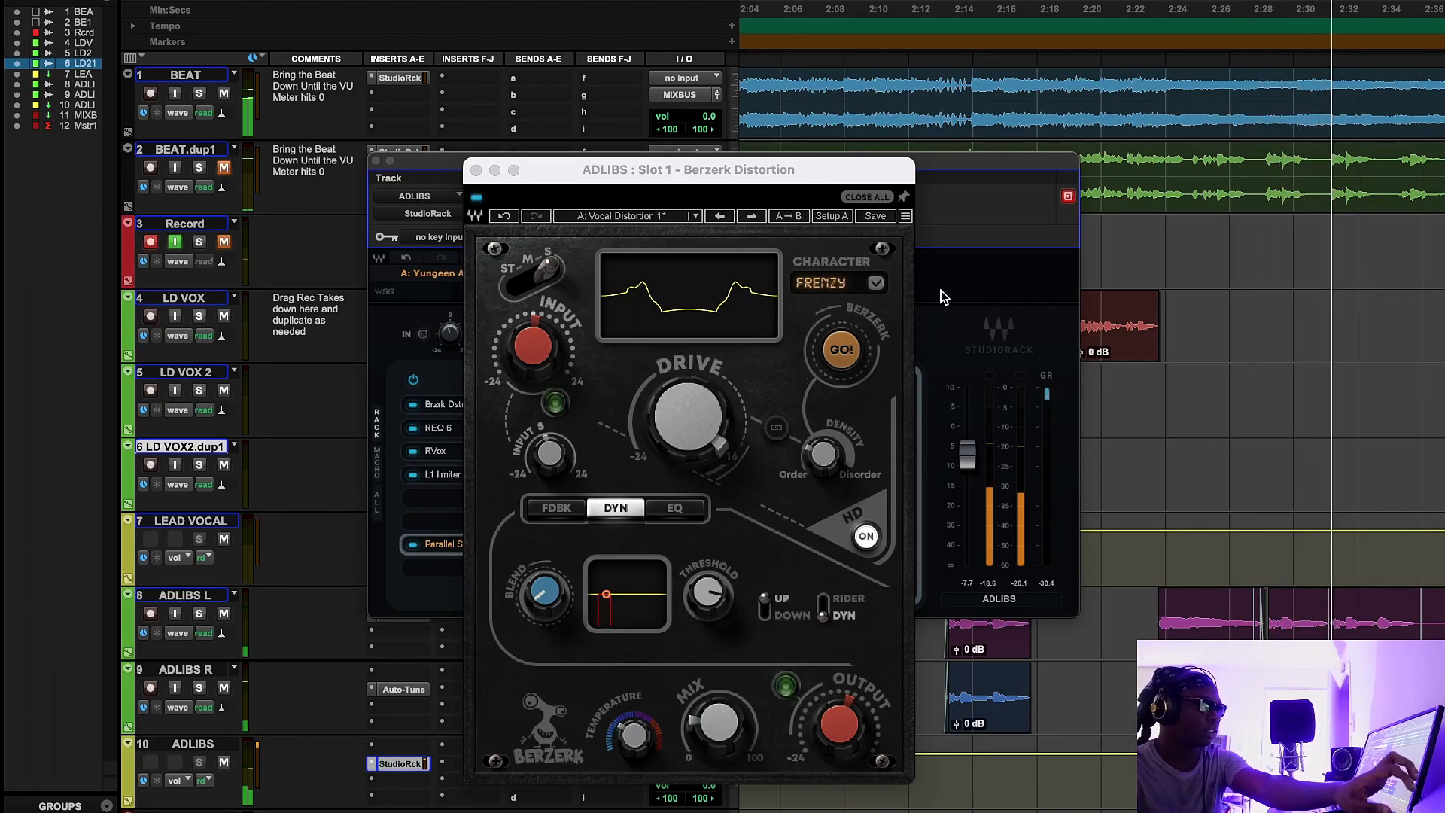
scroll(1140, 444, right, 3)
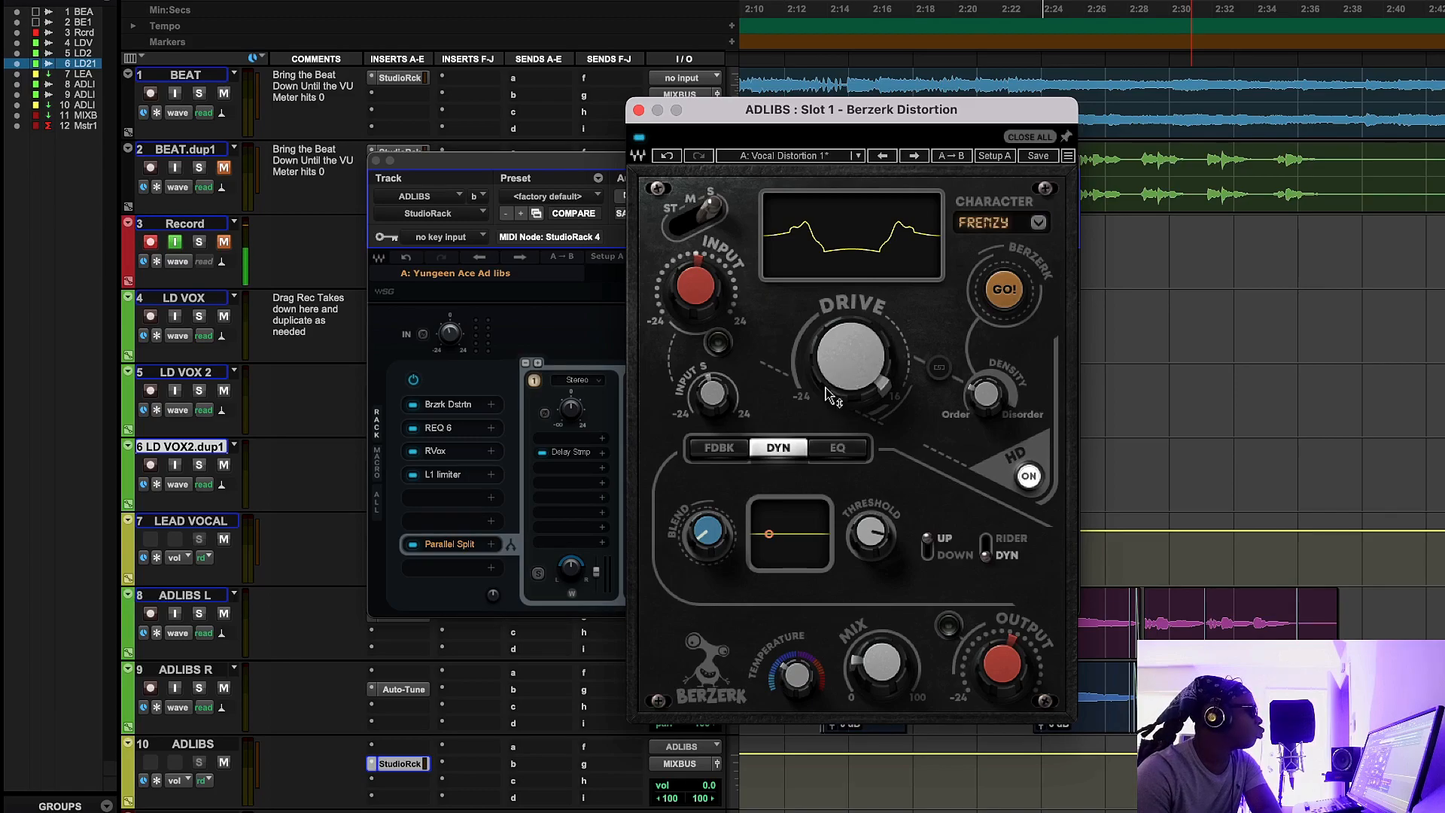
Step: Examine Berzerk Distortion's feedback, dynamics and EQ sections, finishing on the dynamics section
click(744, 450)
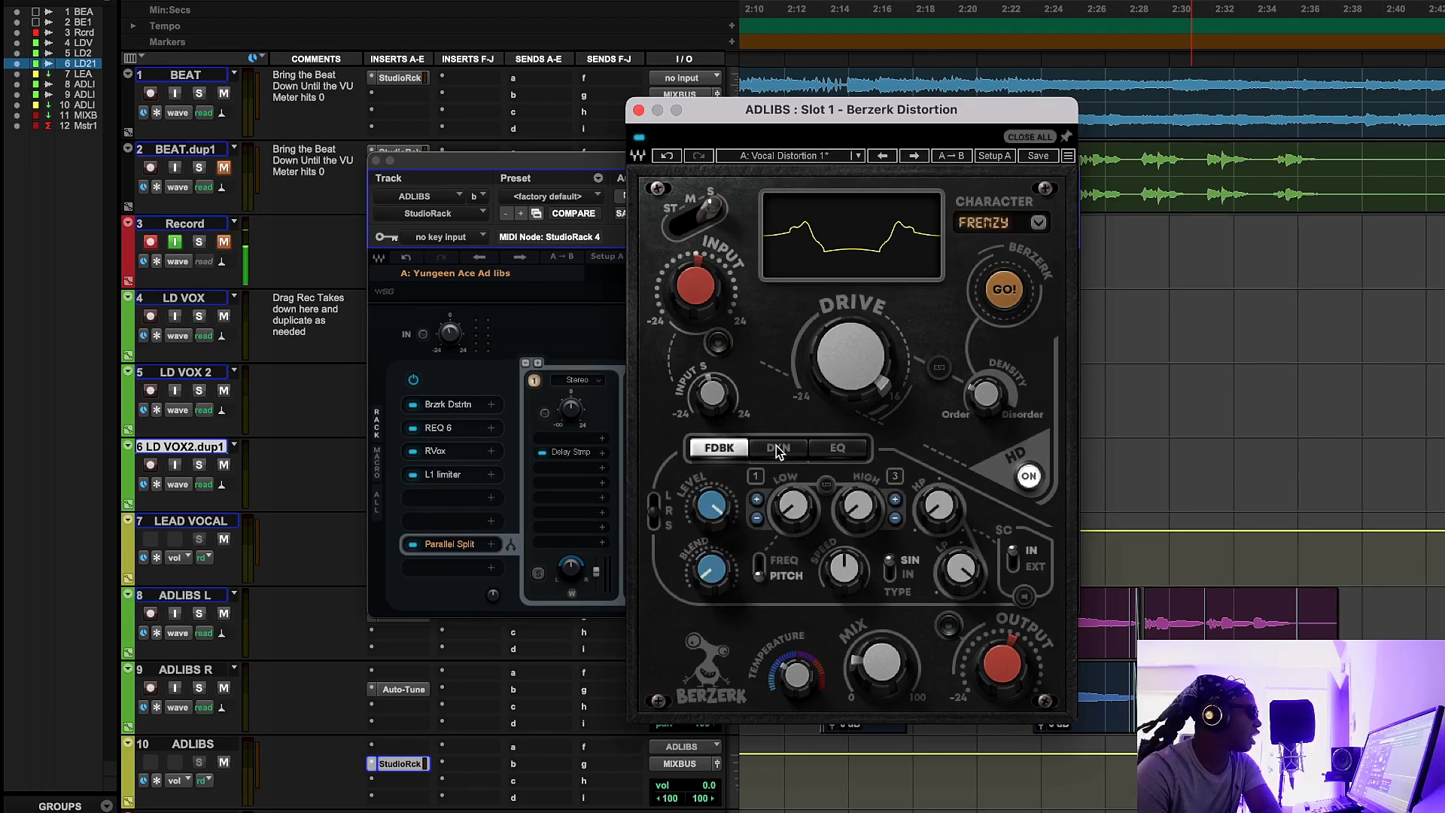
click(781, 452)
click(831, 449)
click(787, 449)
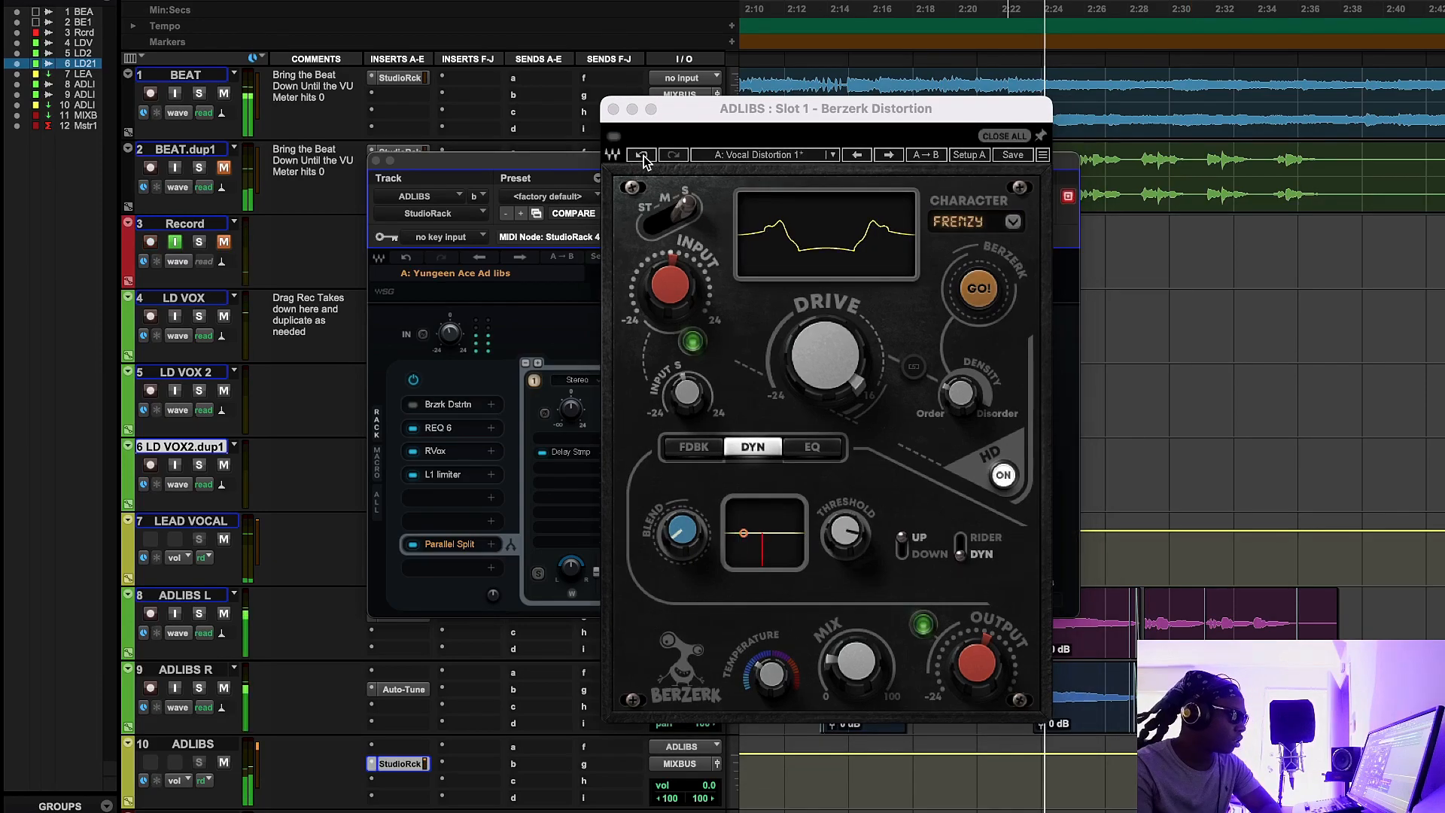
Step: Audition the ad-libs with Berzerk Distortion bypassed and active, stop playback with it active, and close the distortion
click(613, 137)
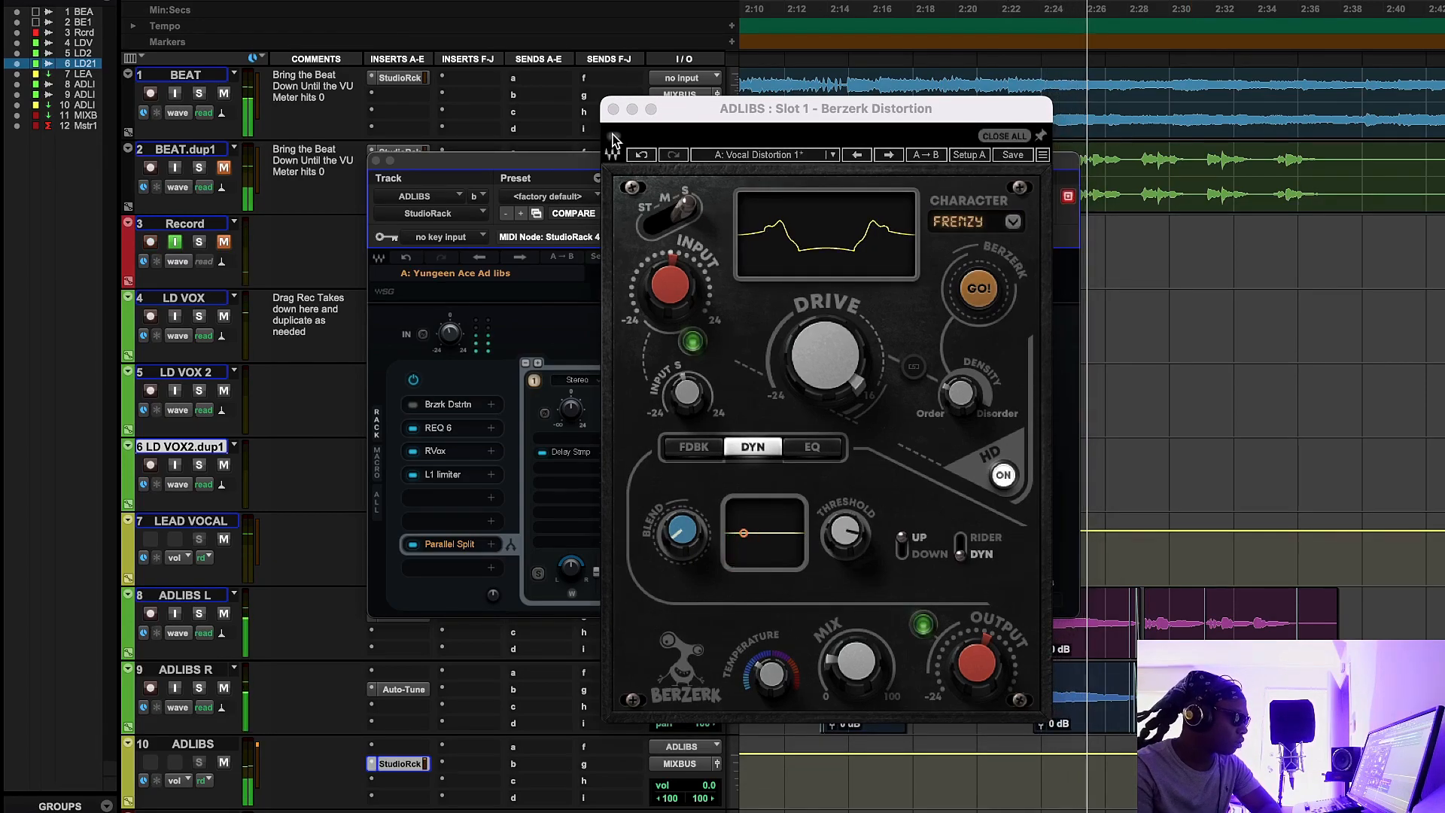
click(613, 138)
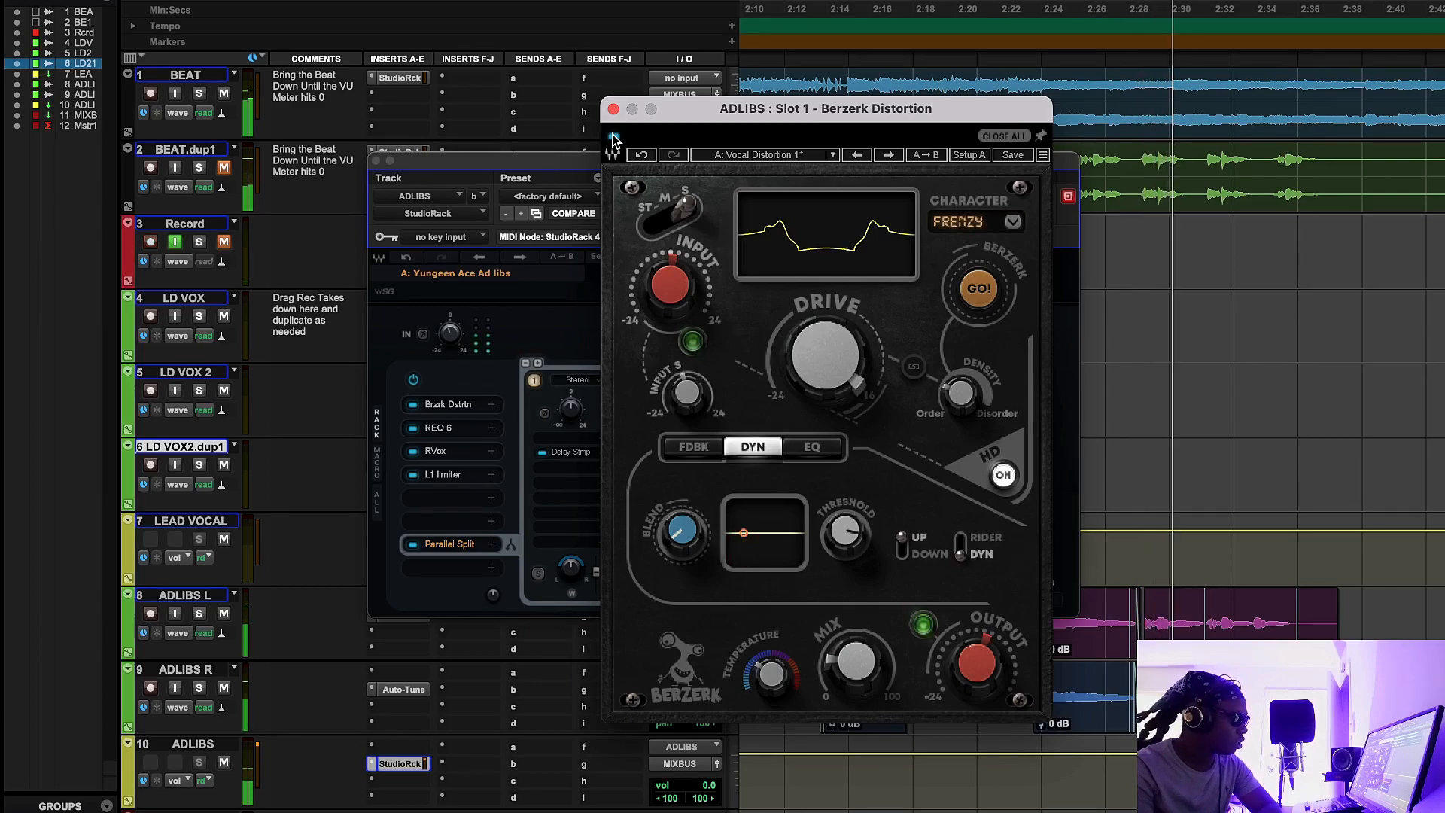
click(613, 138)
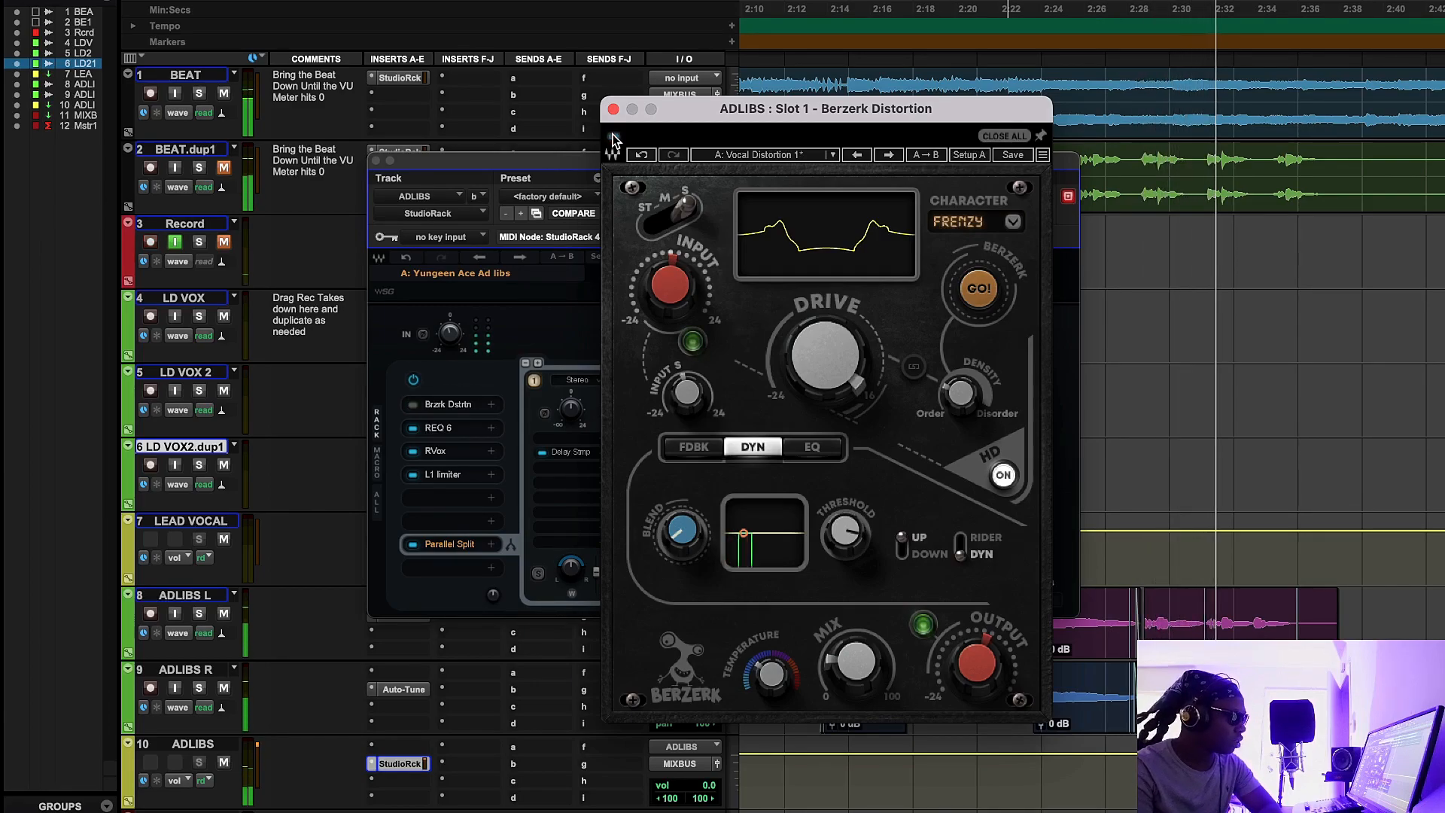
click(614, 138)
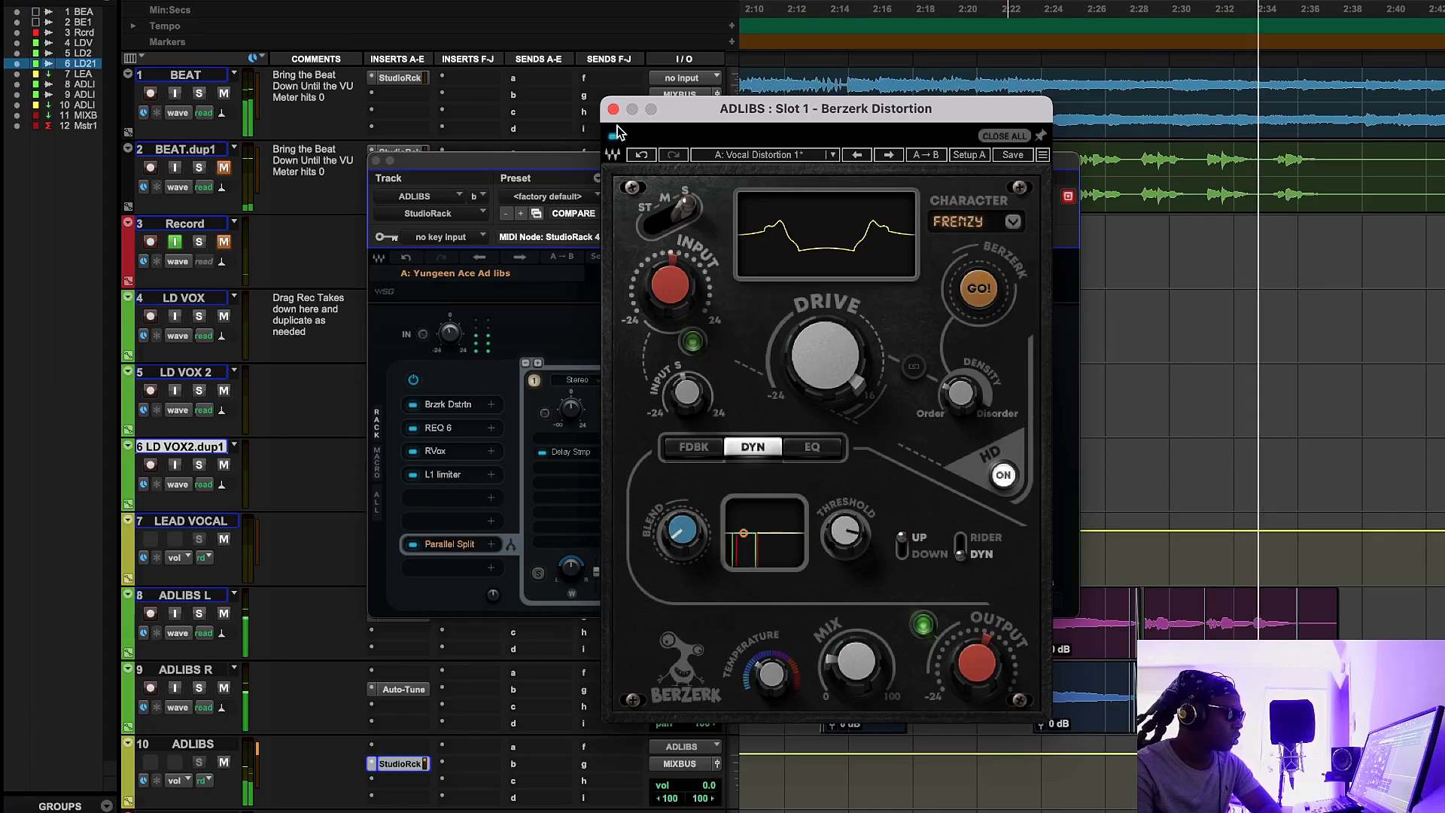
click(1009, 9)
key(space)
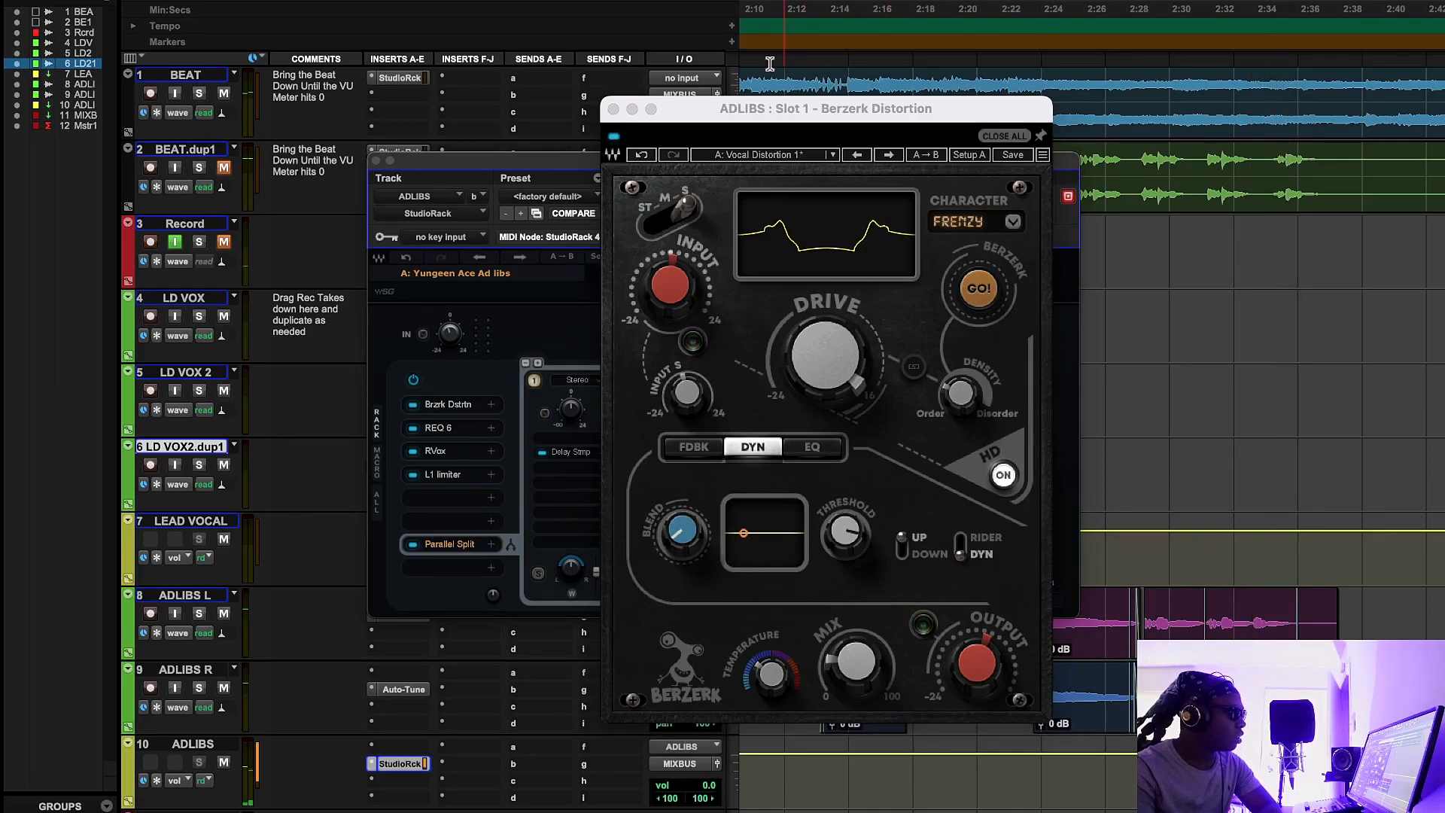
click(614, 109)
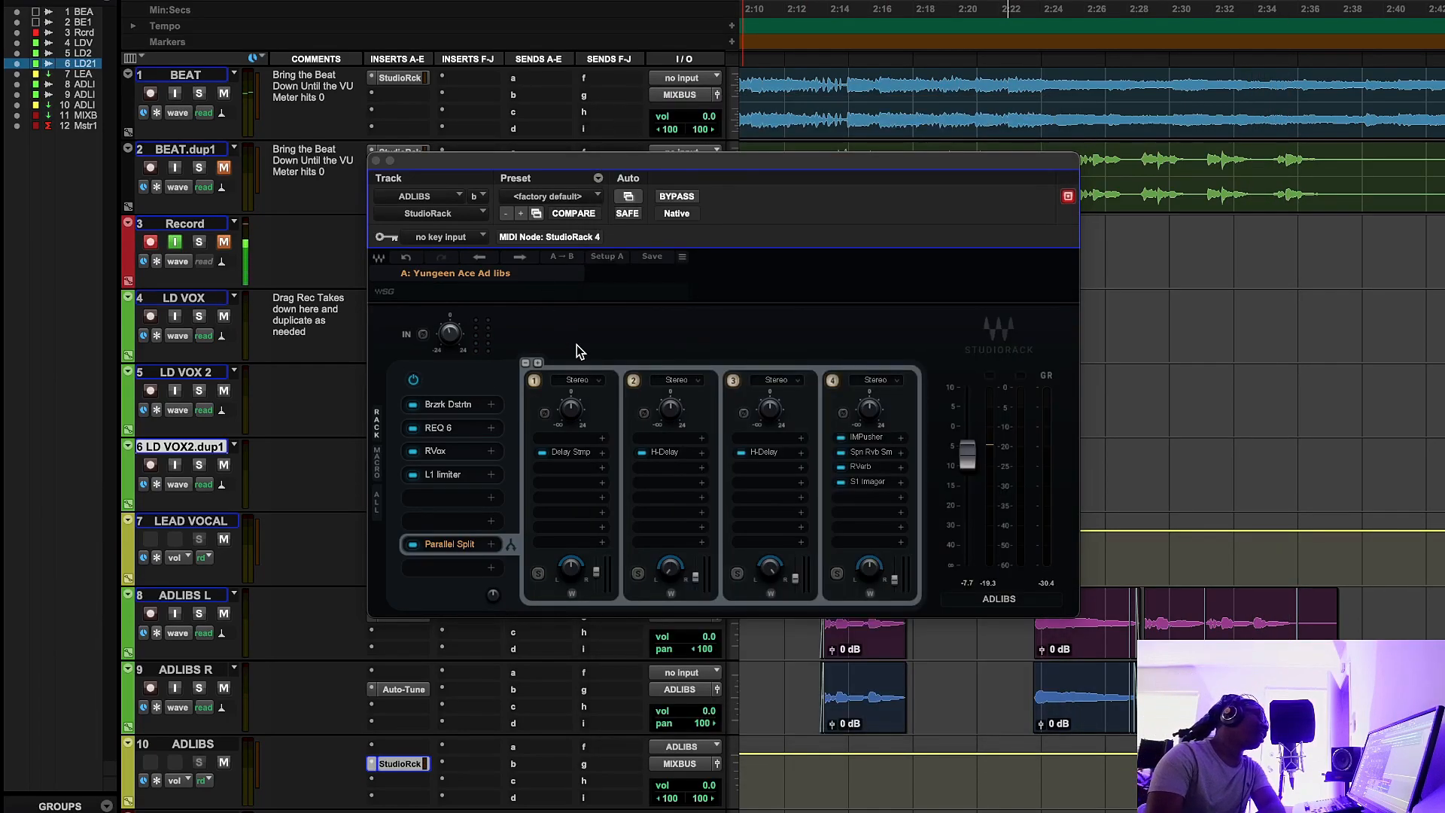
Step: Open REQ 6 from the ad-lib rack's second slot, examine its band-limiting curve, and close it
click(467, 413)
click(467, 413)
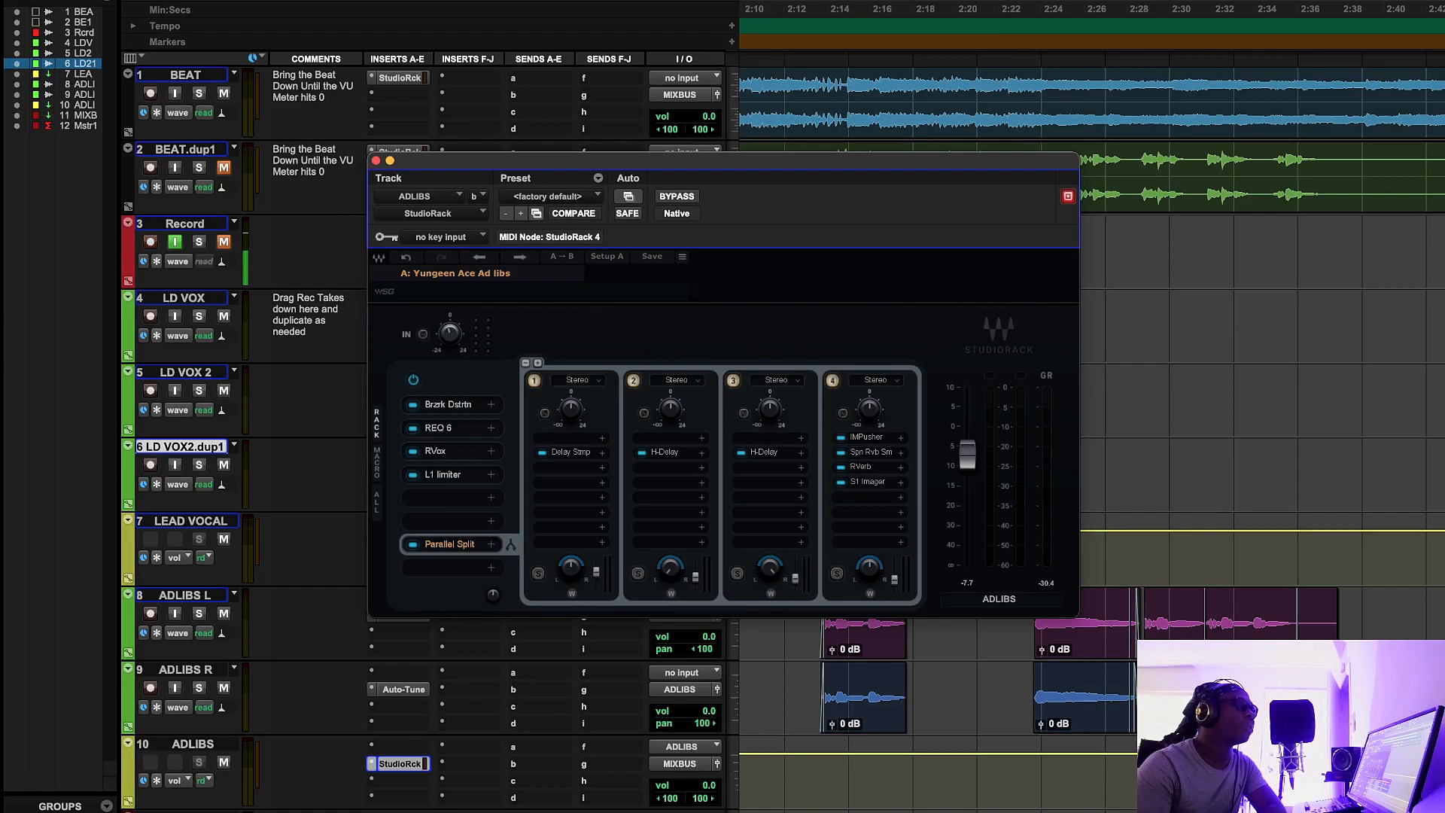
click(452, 428)
drag(1441, 45, 667, 182)
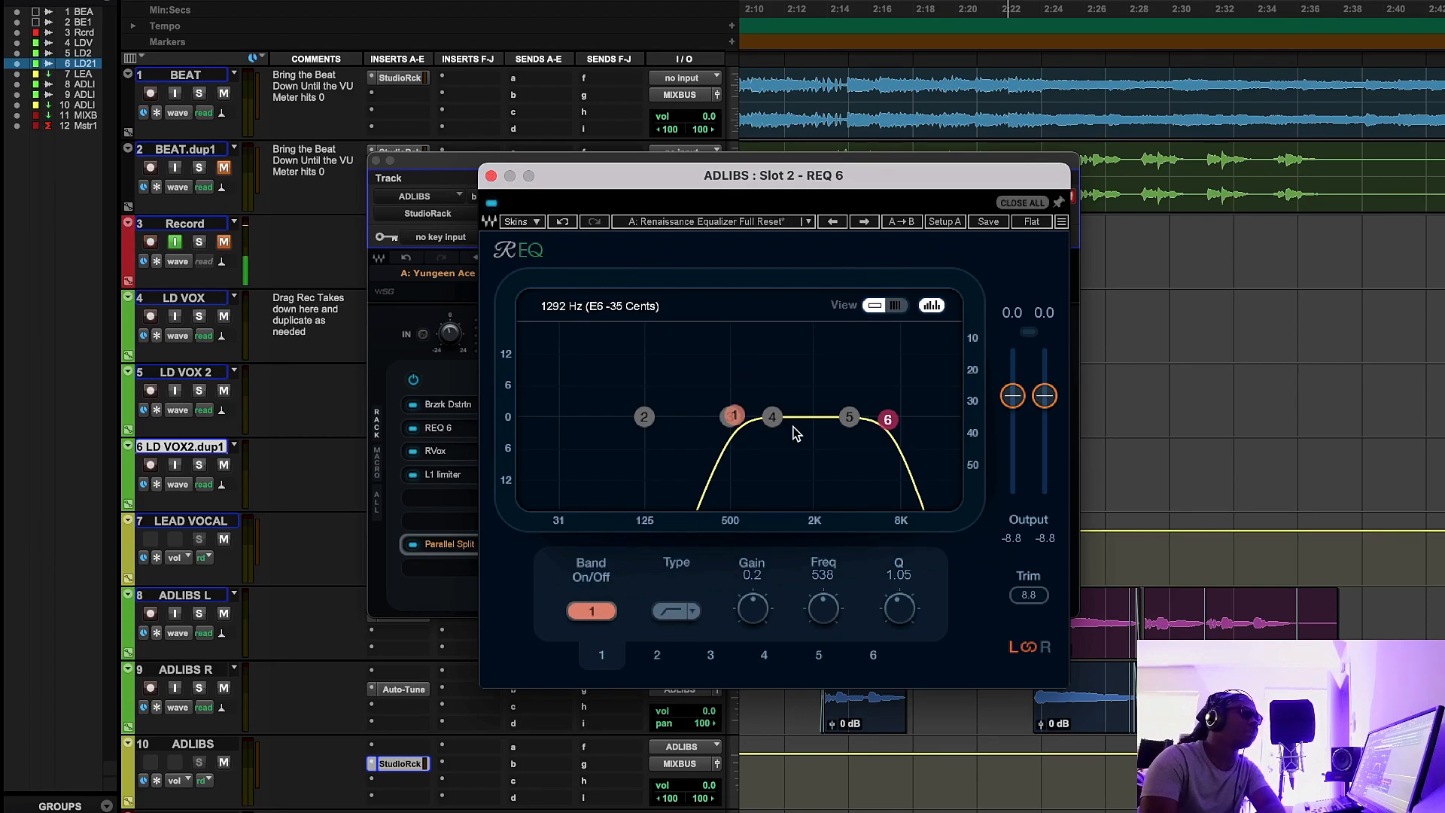
click(490, 176)
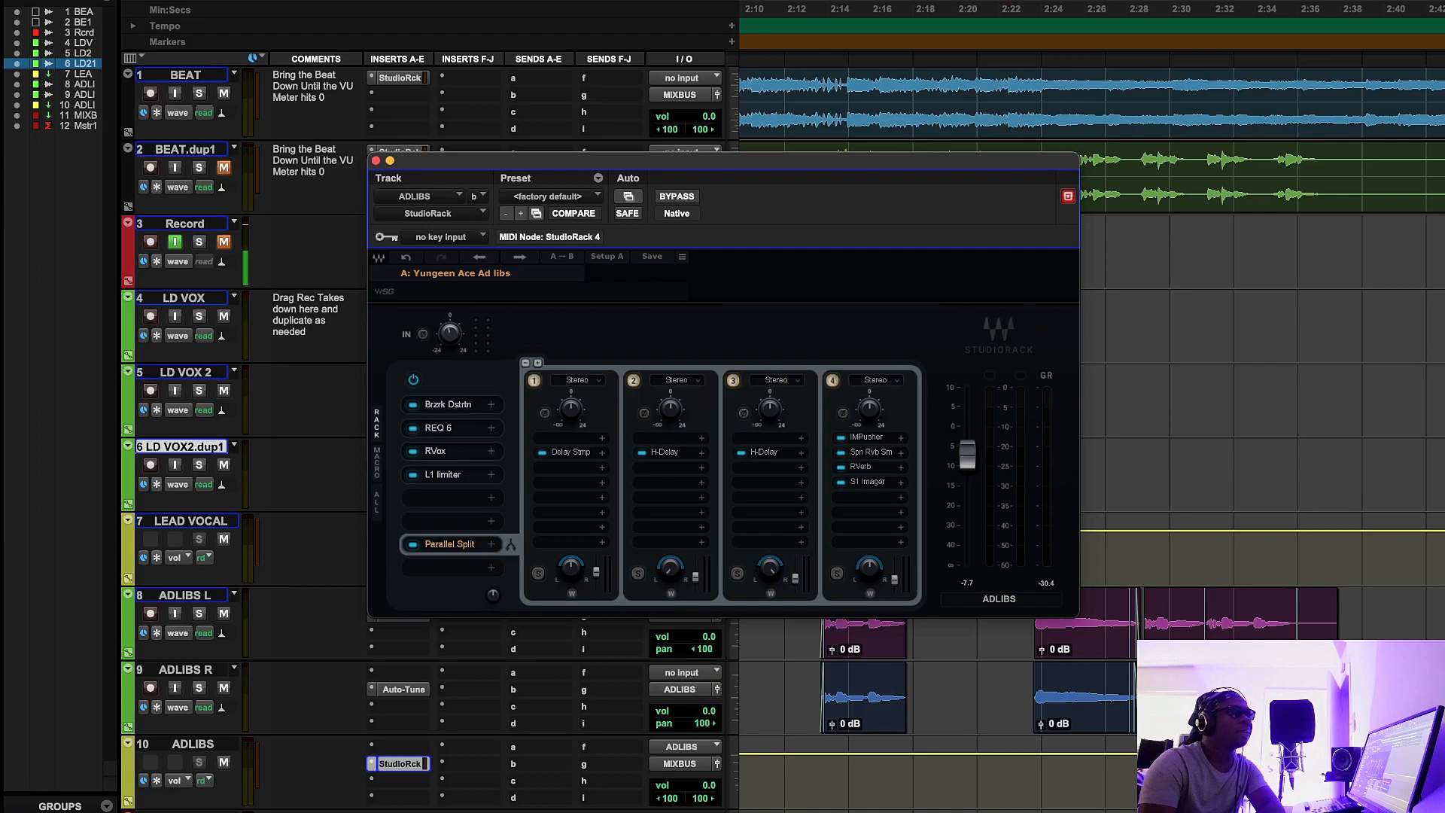
Step: Examine the ad-lib rack's RVox gate and compression settings, close it, and place the L1 limiter over the rack
drag(1204, 106, 756, 259)
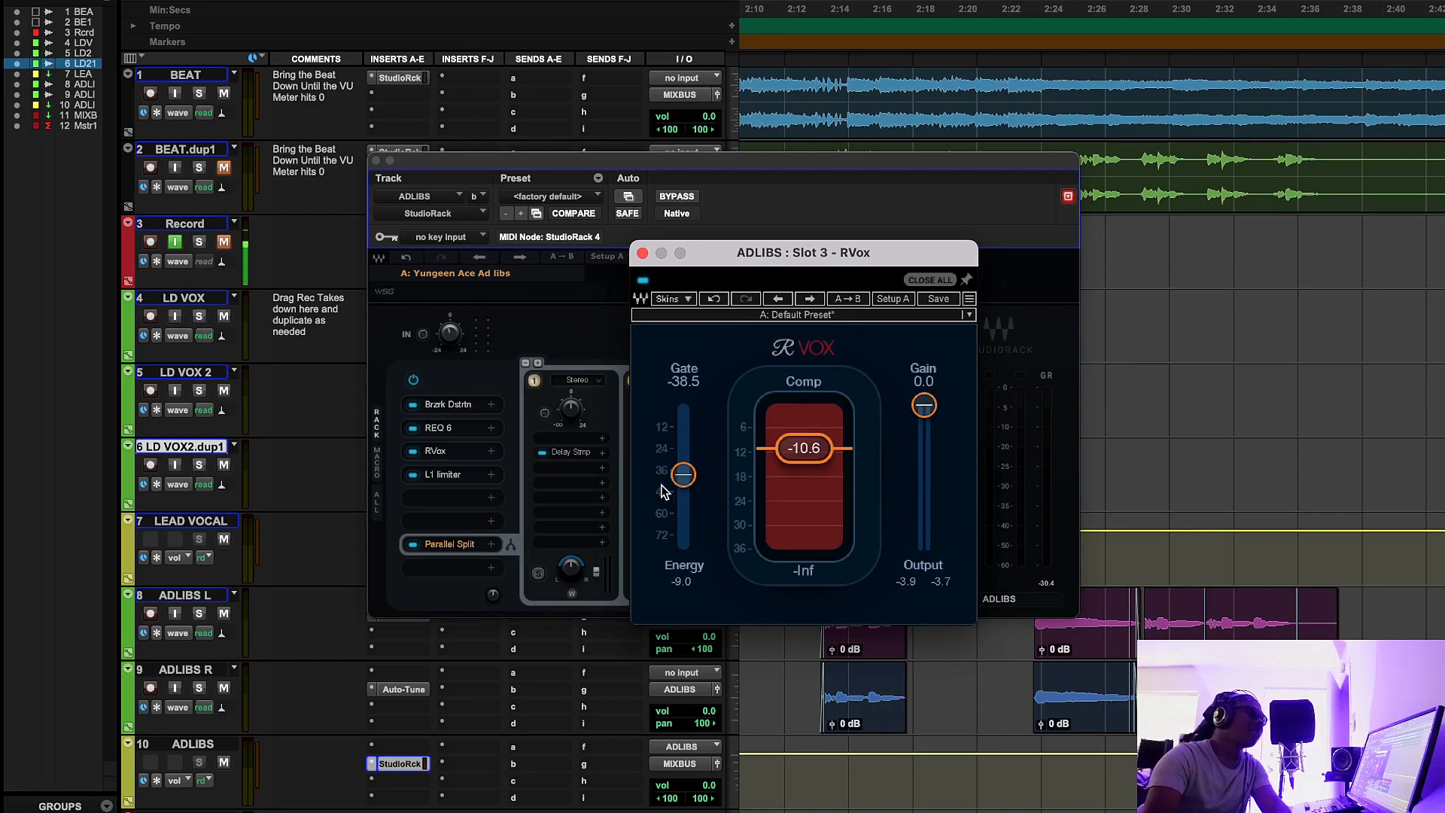
click(641, 253)
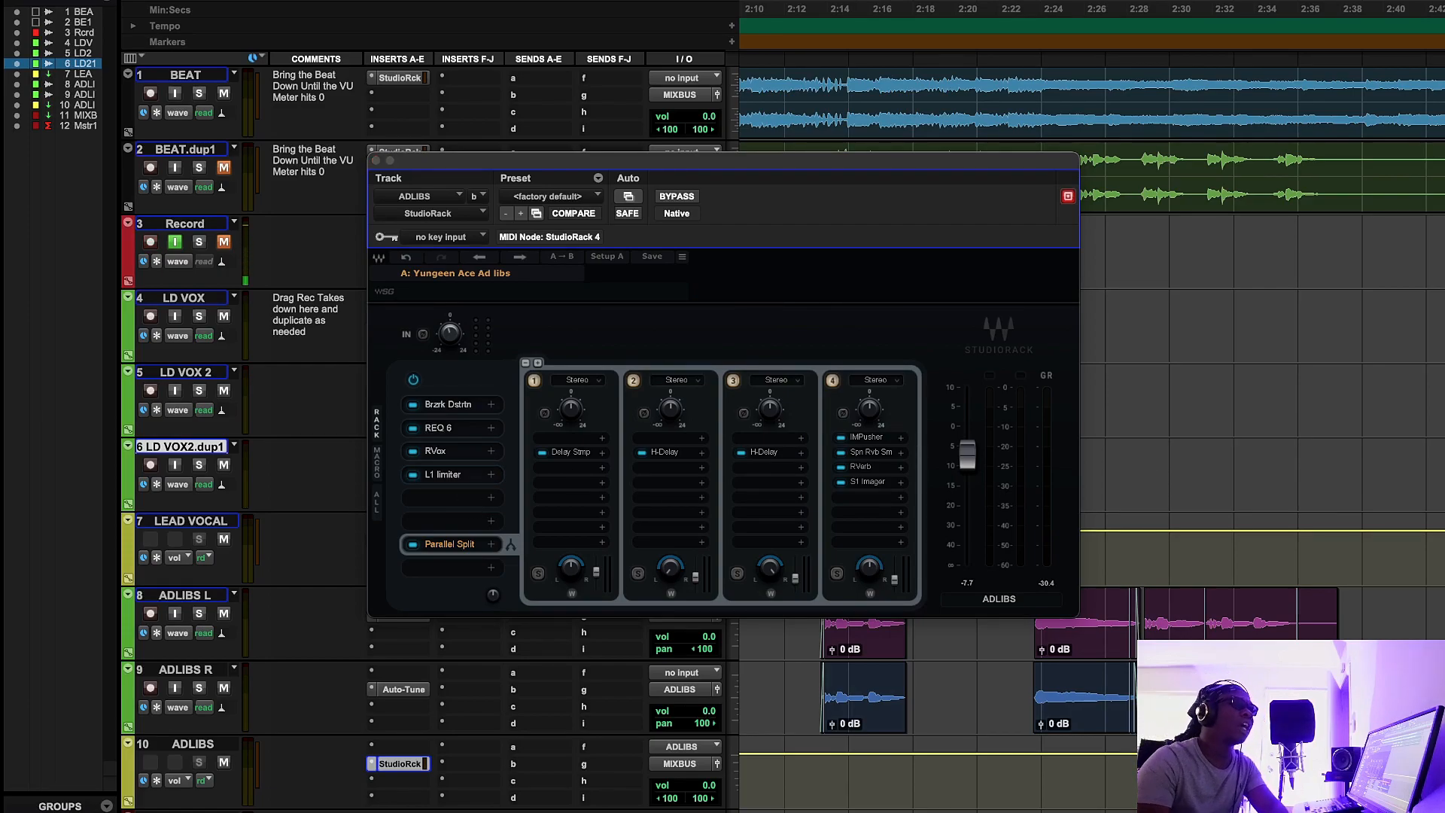
drag(1347, 197, 891, 223)
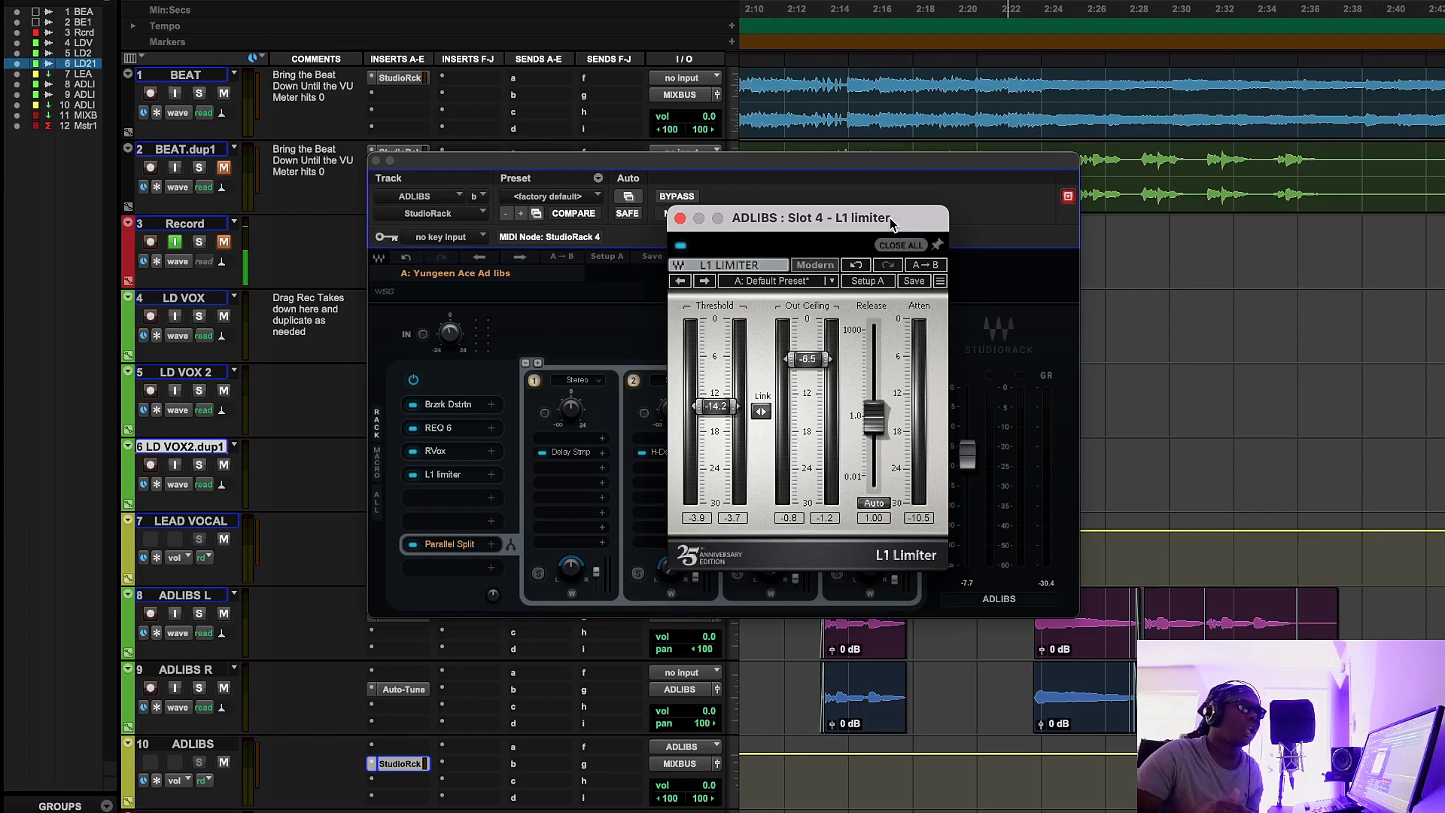
Step: Audition the ad-libs with the L1 limiter active and bypassed, and stop playback with the limiter active
click(940, 2)
key(space)
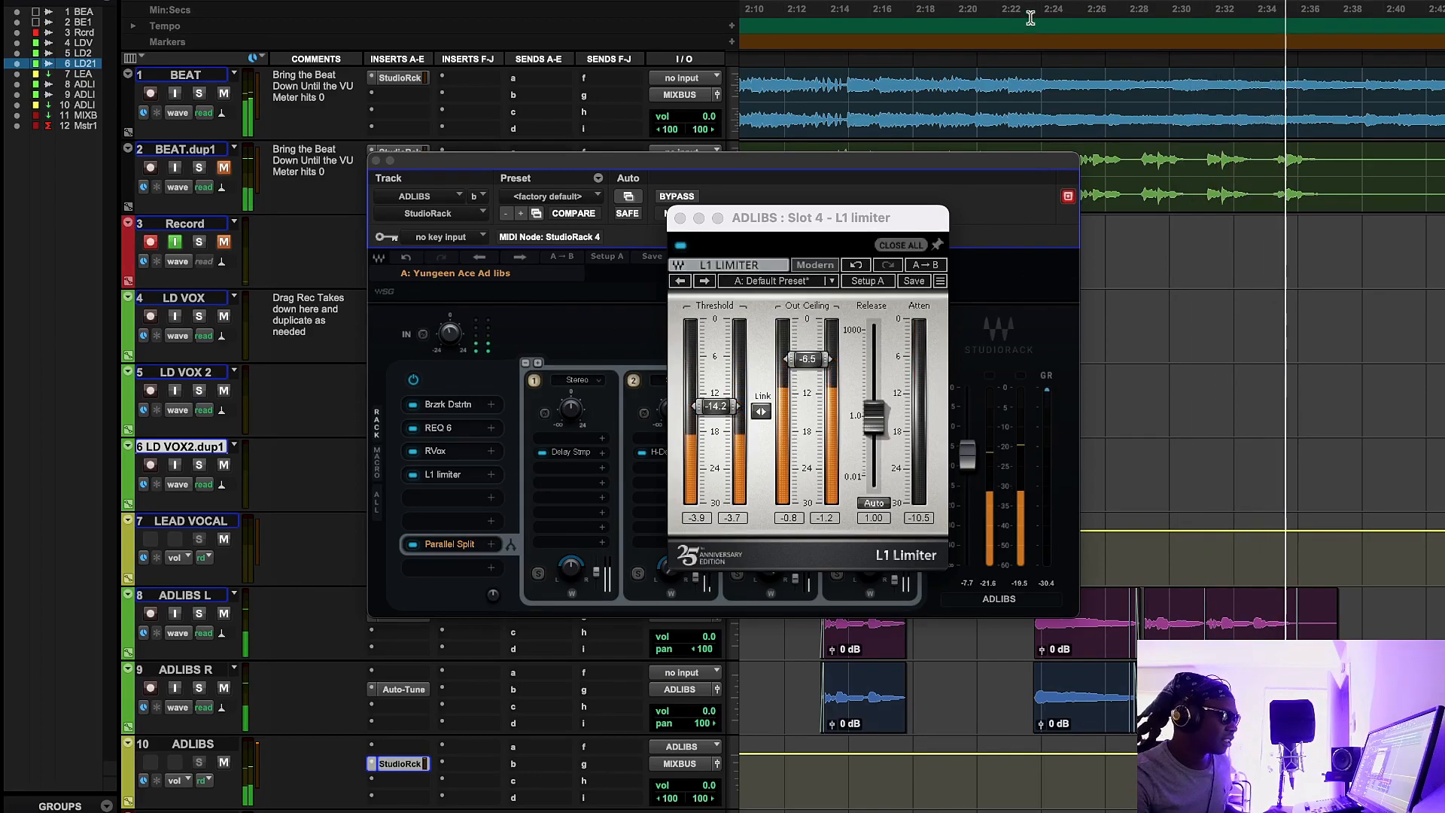
key(space)
key(space)
click(681, 244)
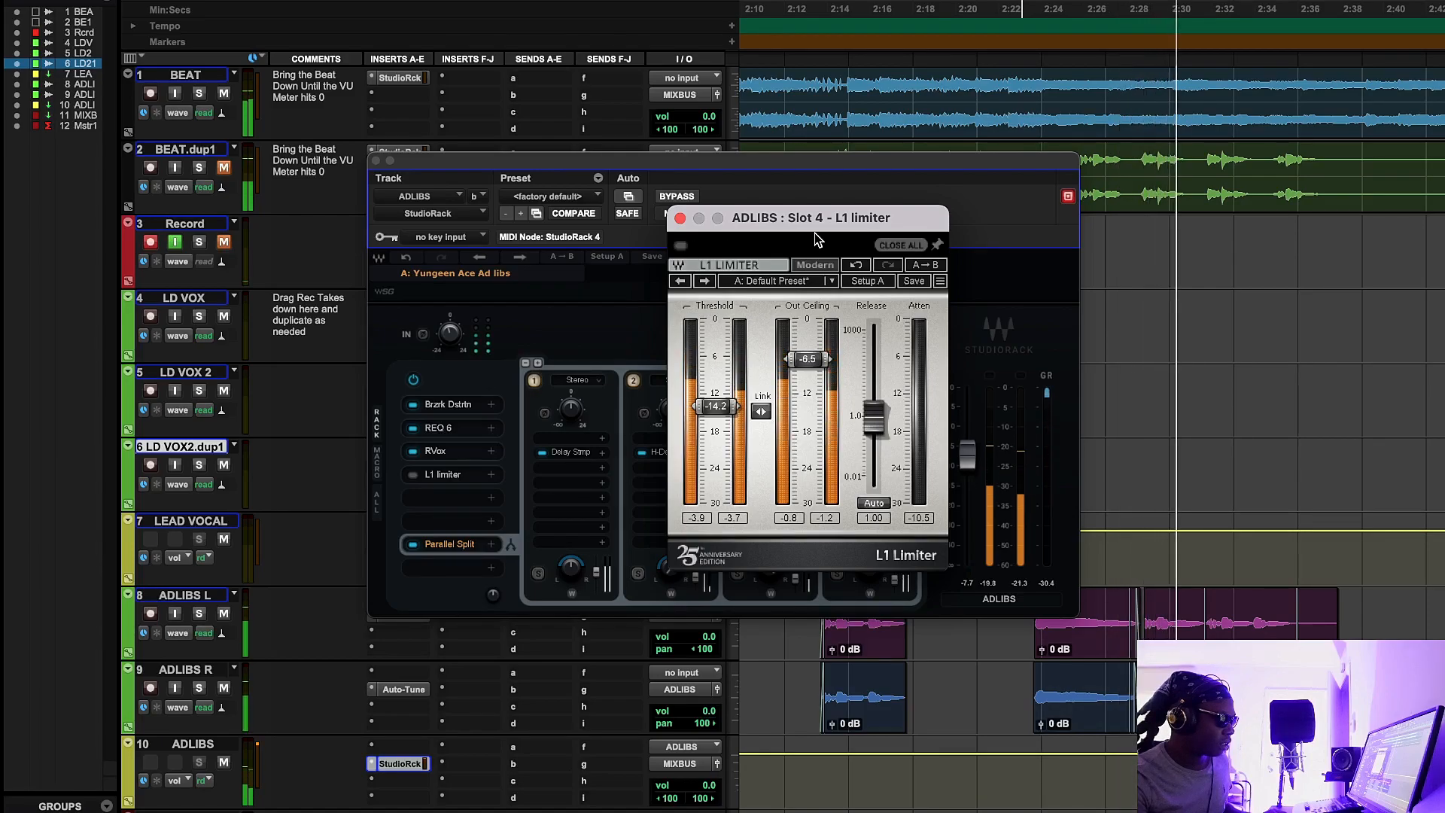
click(1031, 5)
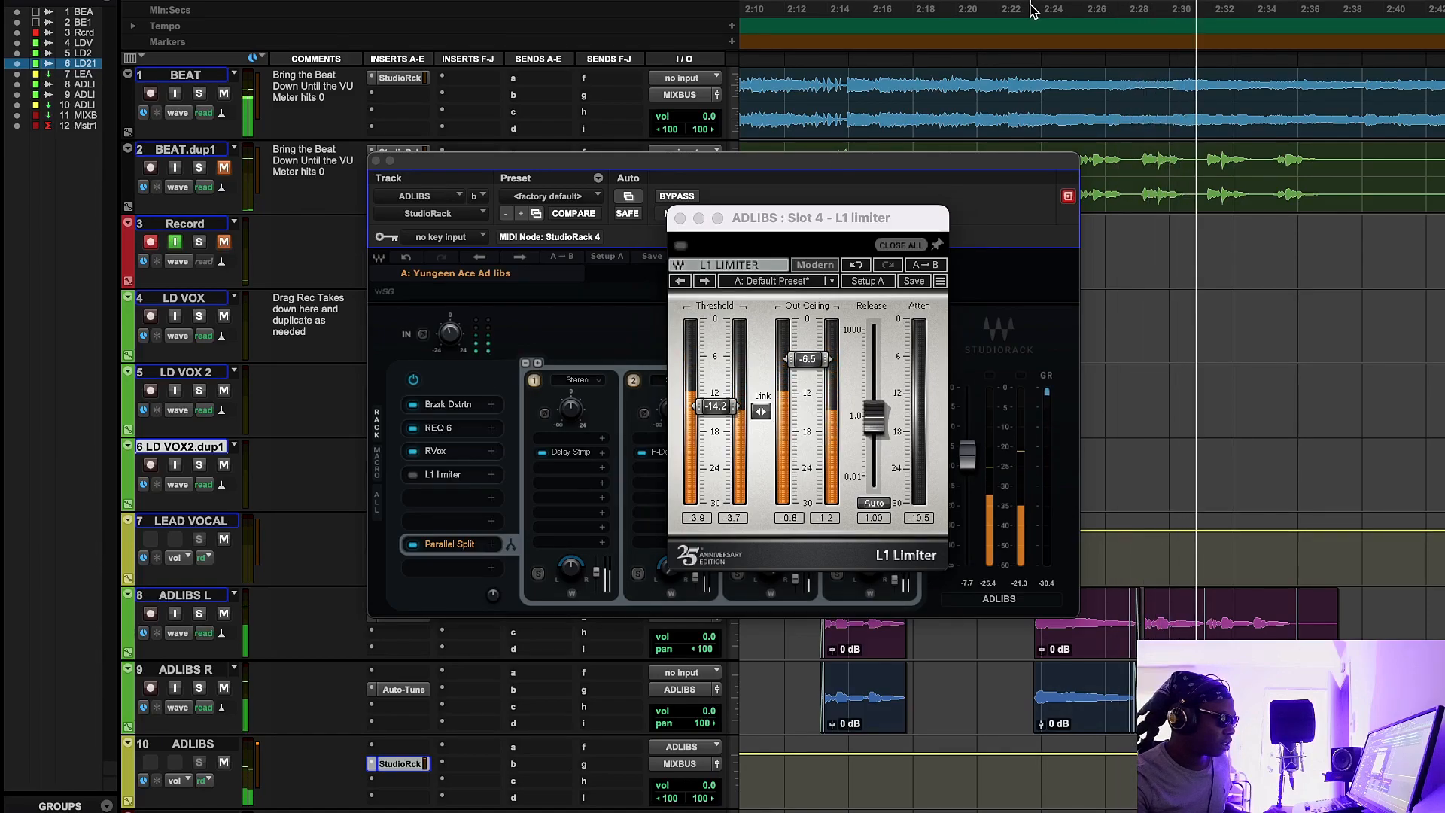
click(681, 245)
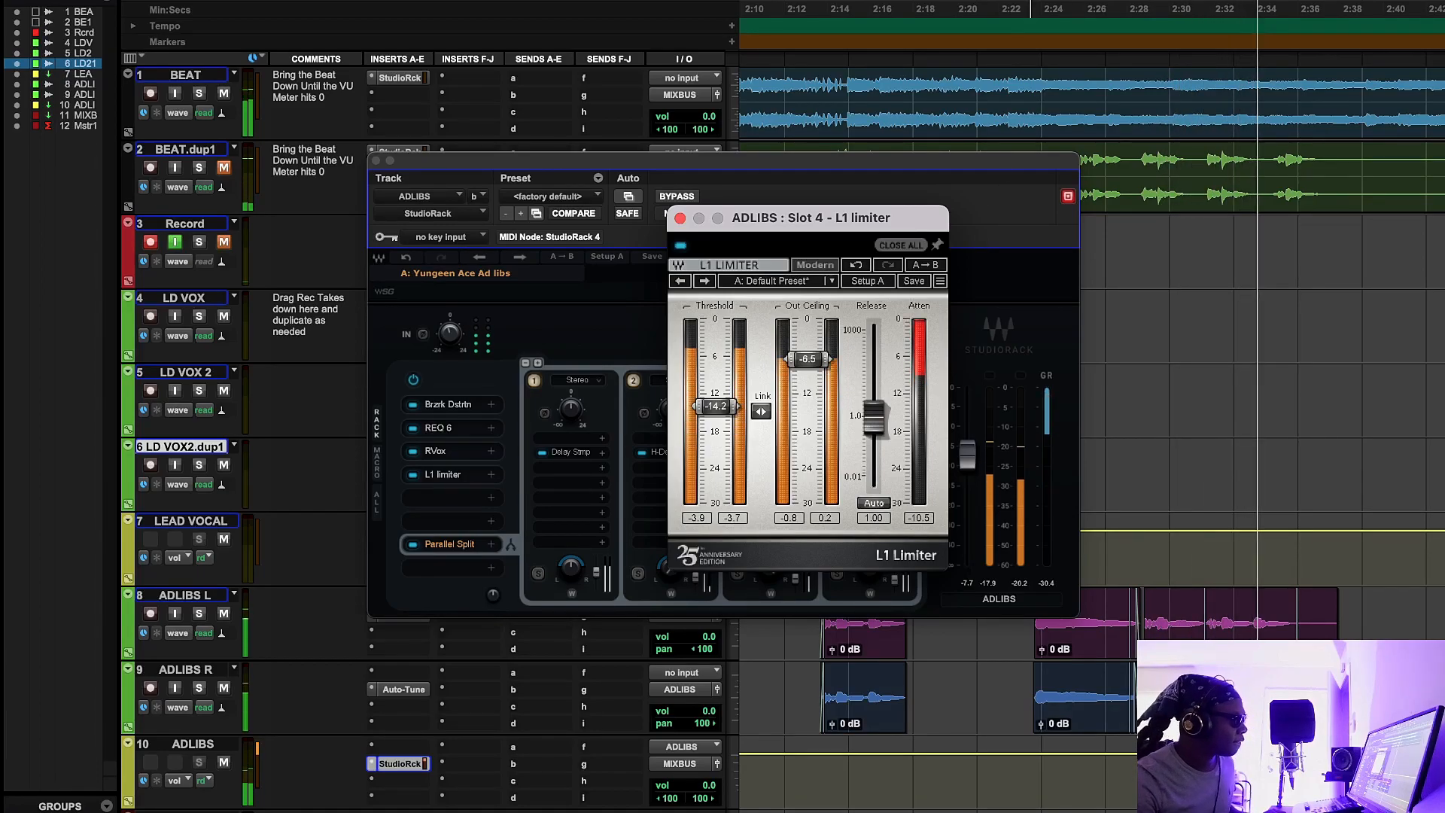
key(space)
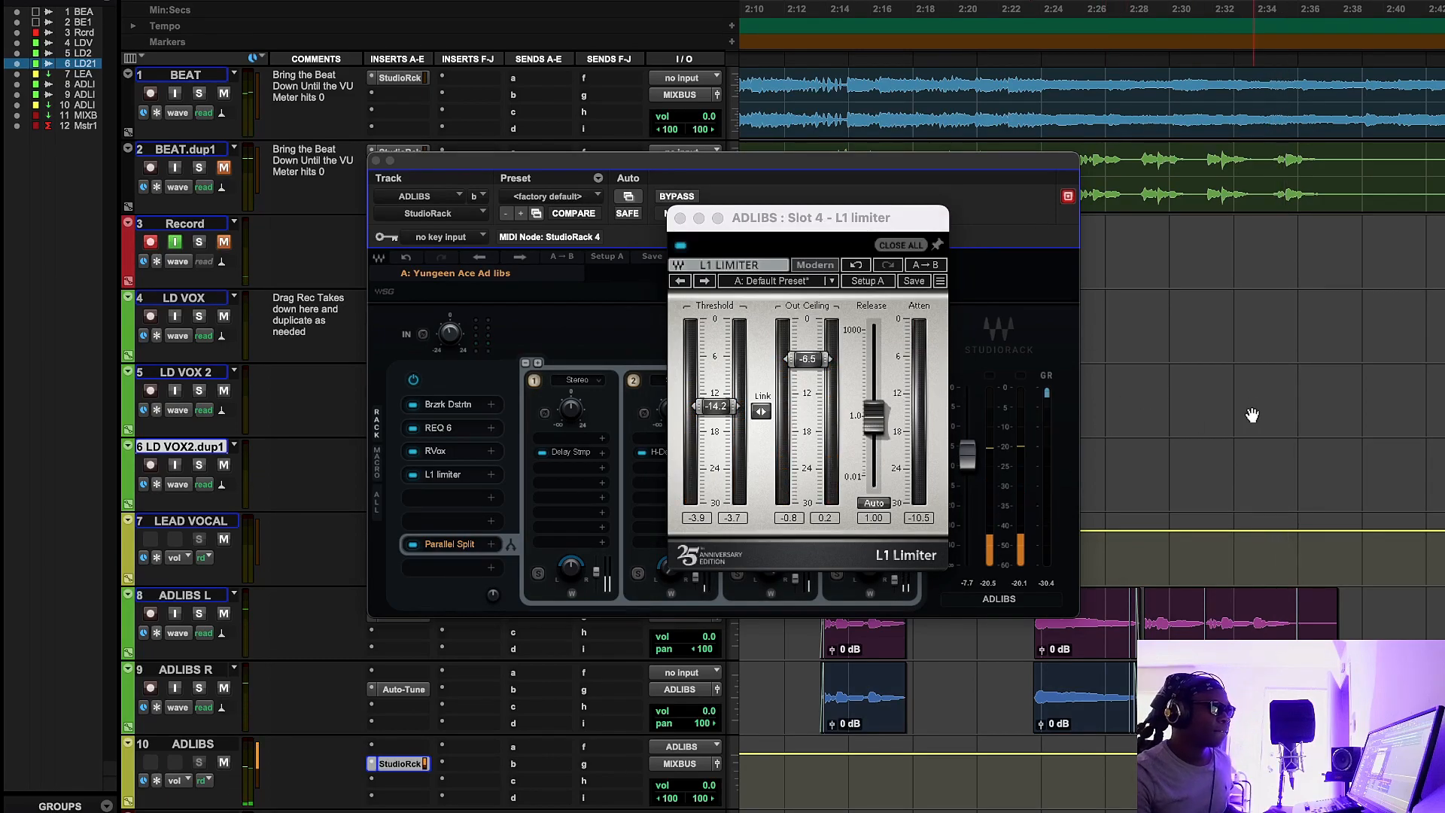